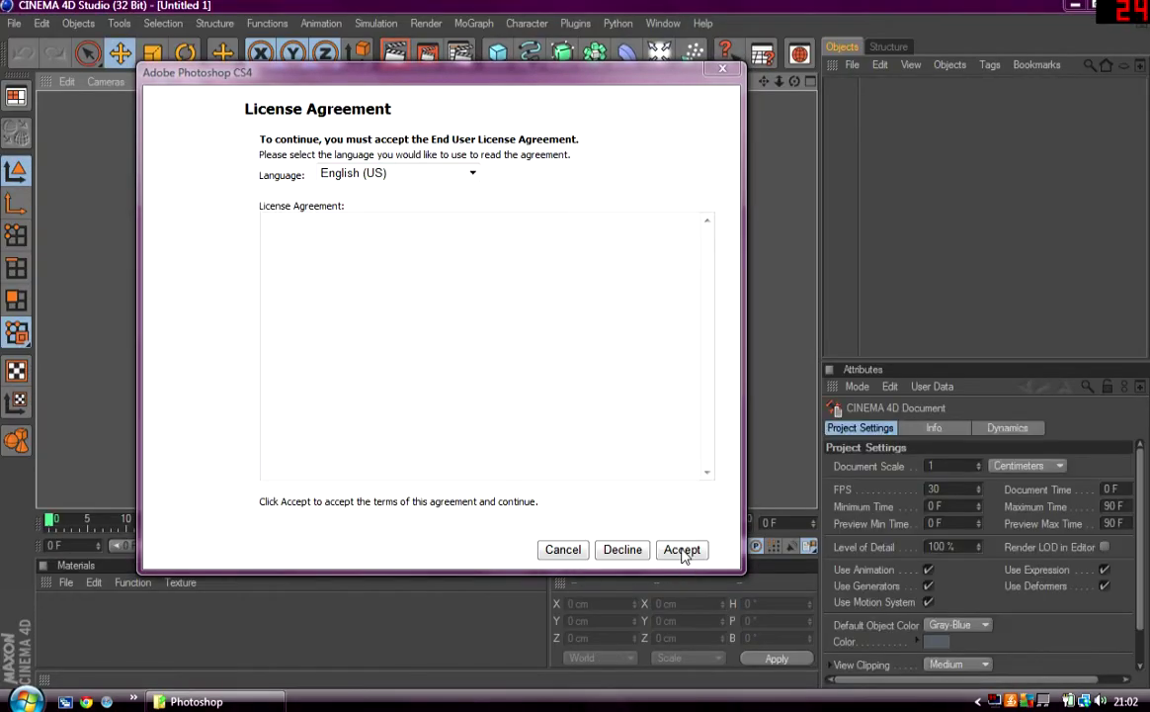
Accept the Photoshop licence agreement and create a new 1920 × 1280 pixel document with white background contents
click(682, 550)
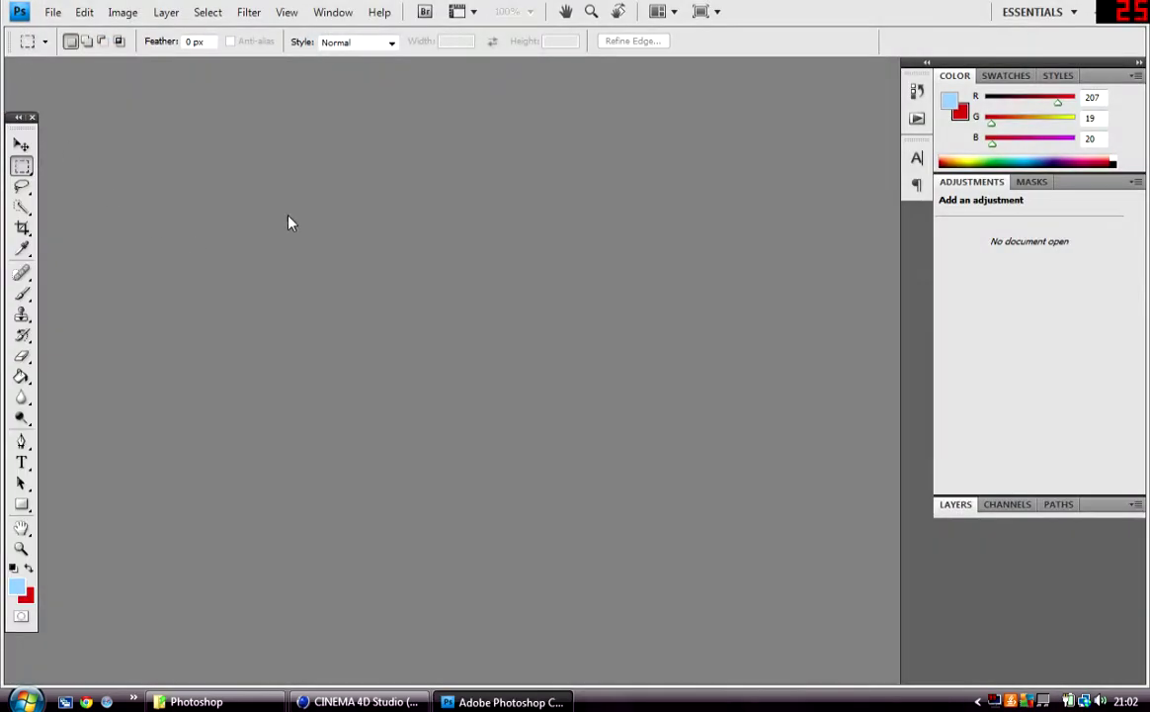
click(52, 13)
click(59, 34)
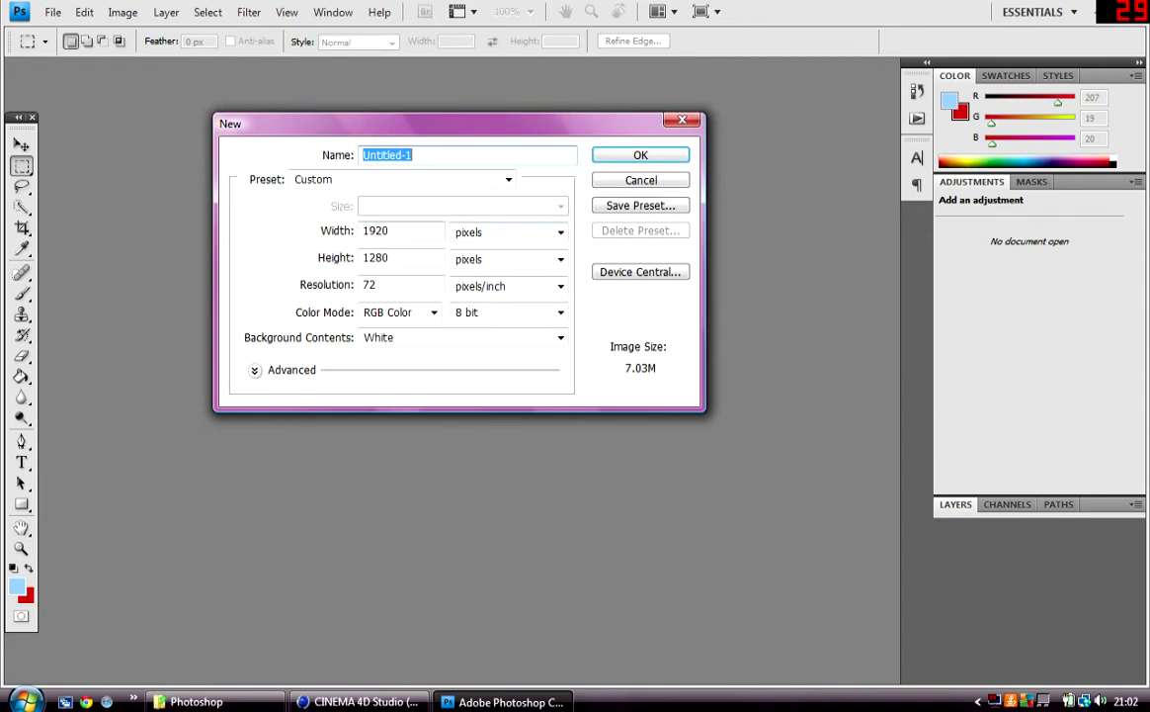
key(Tab)
key(Tab)
text(1920)
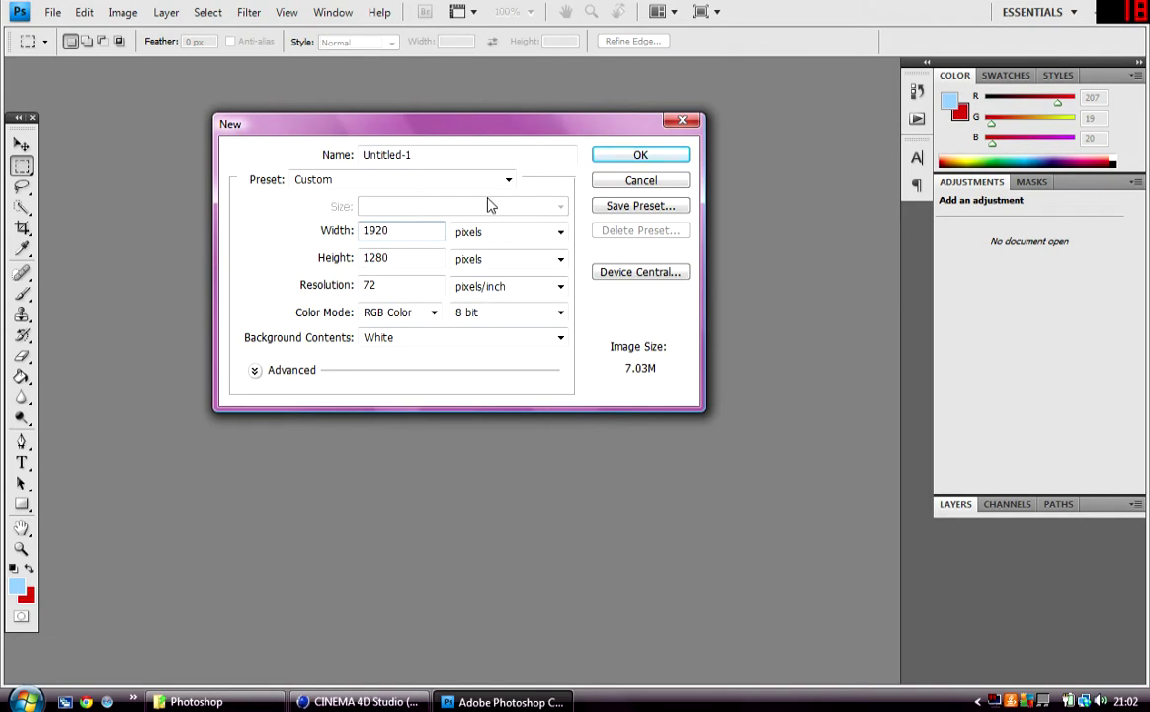
click(641, 156)
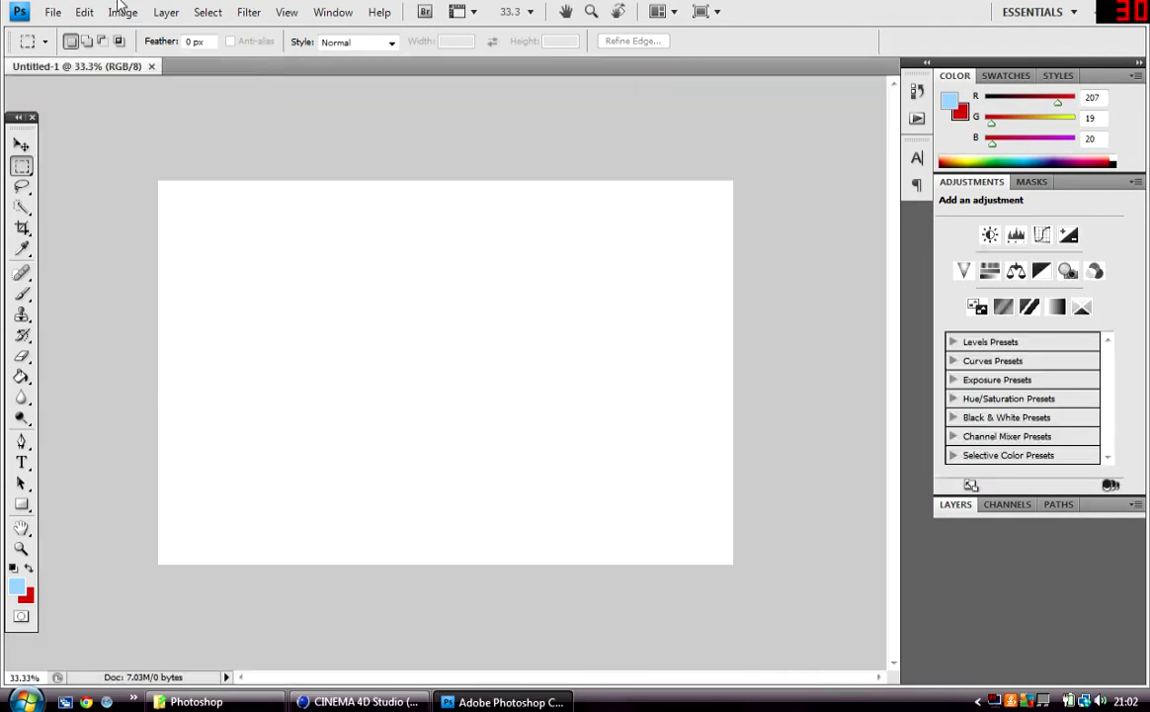
Switch to CINEMA 4D and add a MoText object with the text "Dolphin"
click(363, 701)
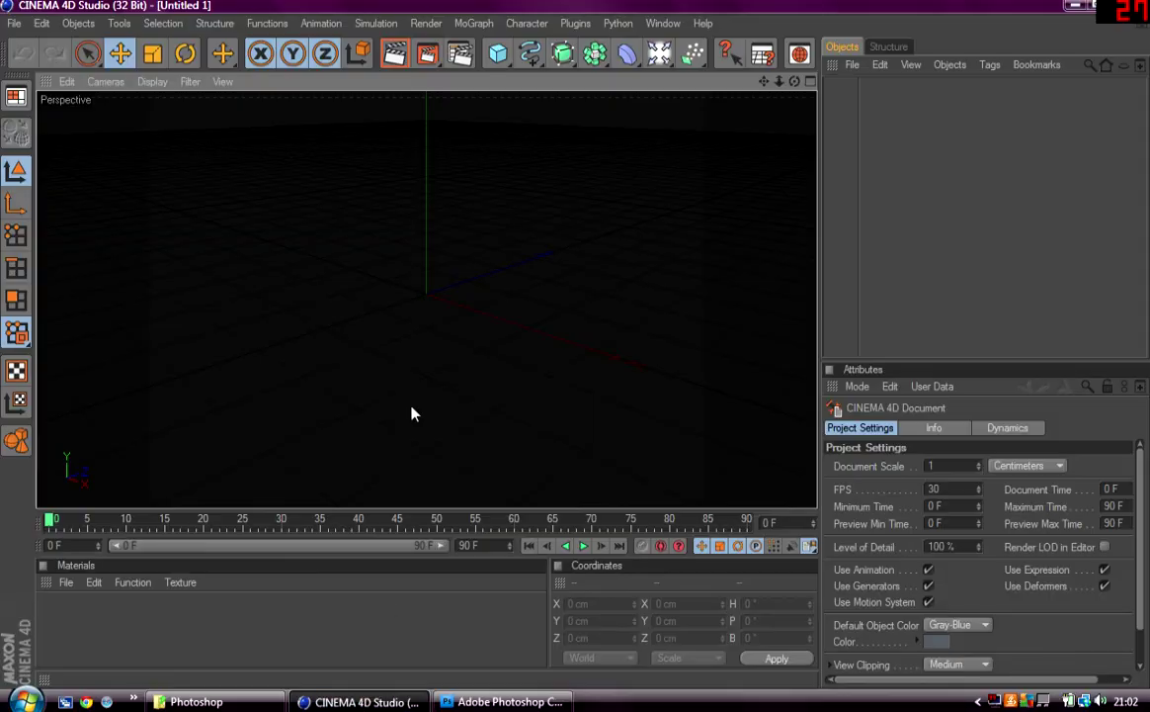
click(473, 24)
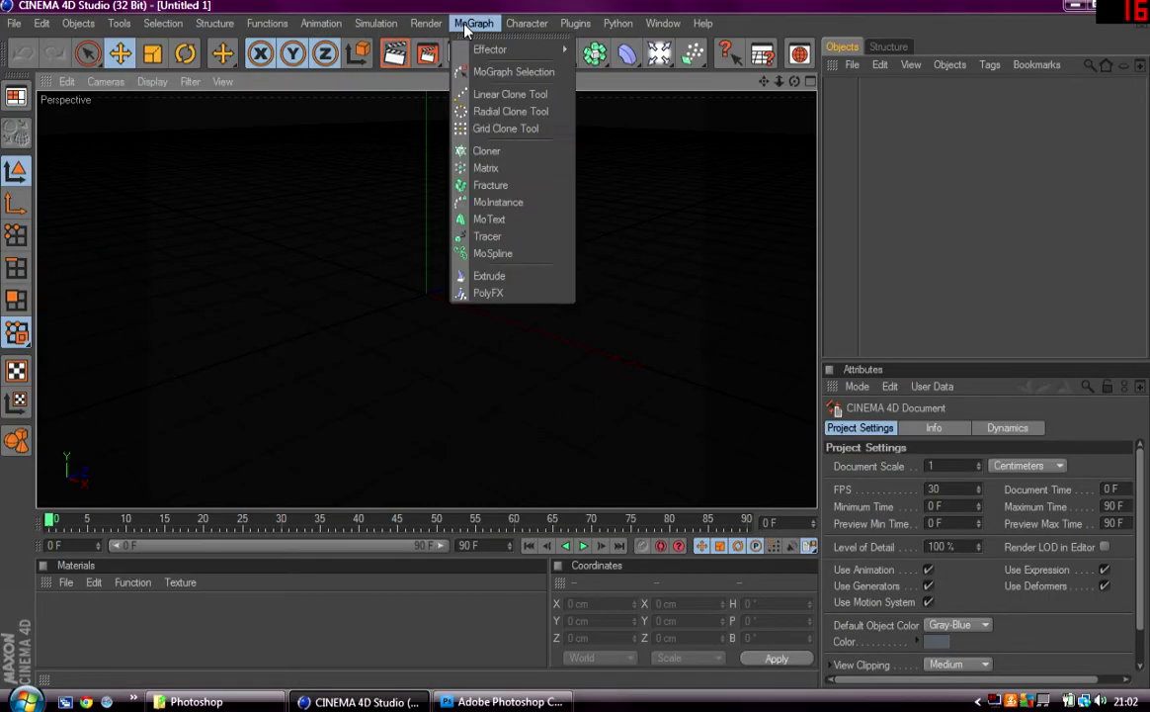
click(499, 198)
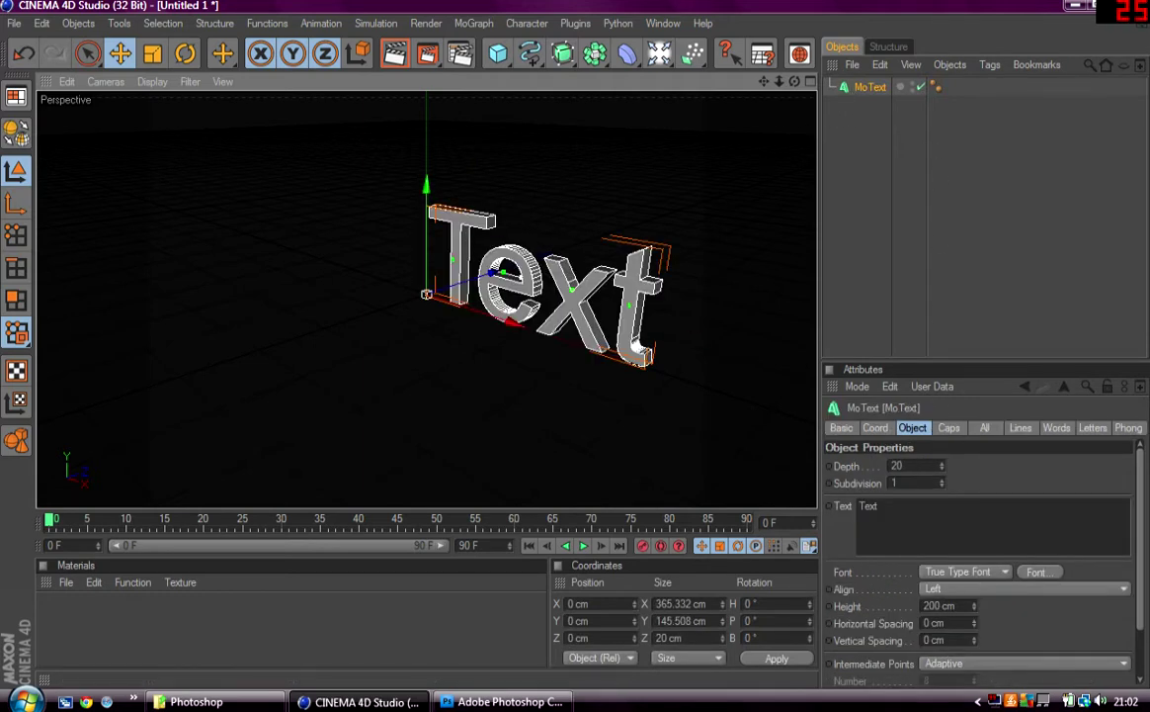
double_click(869, 506)
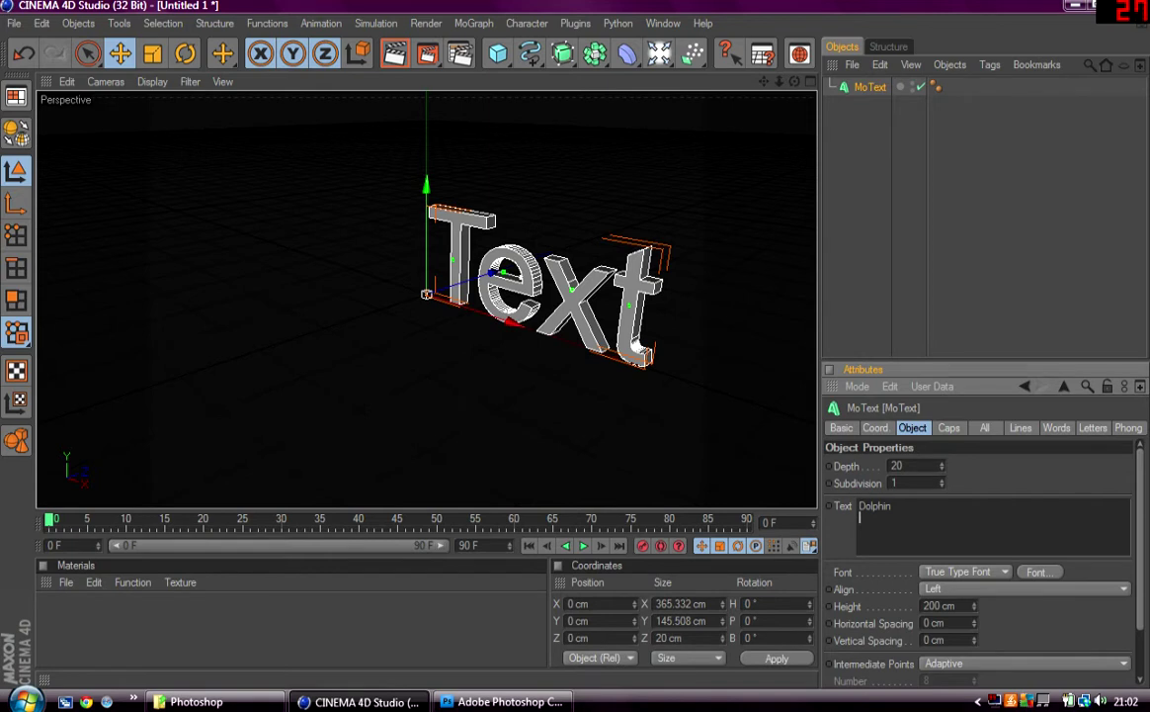
click(623, 160)
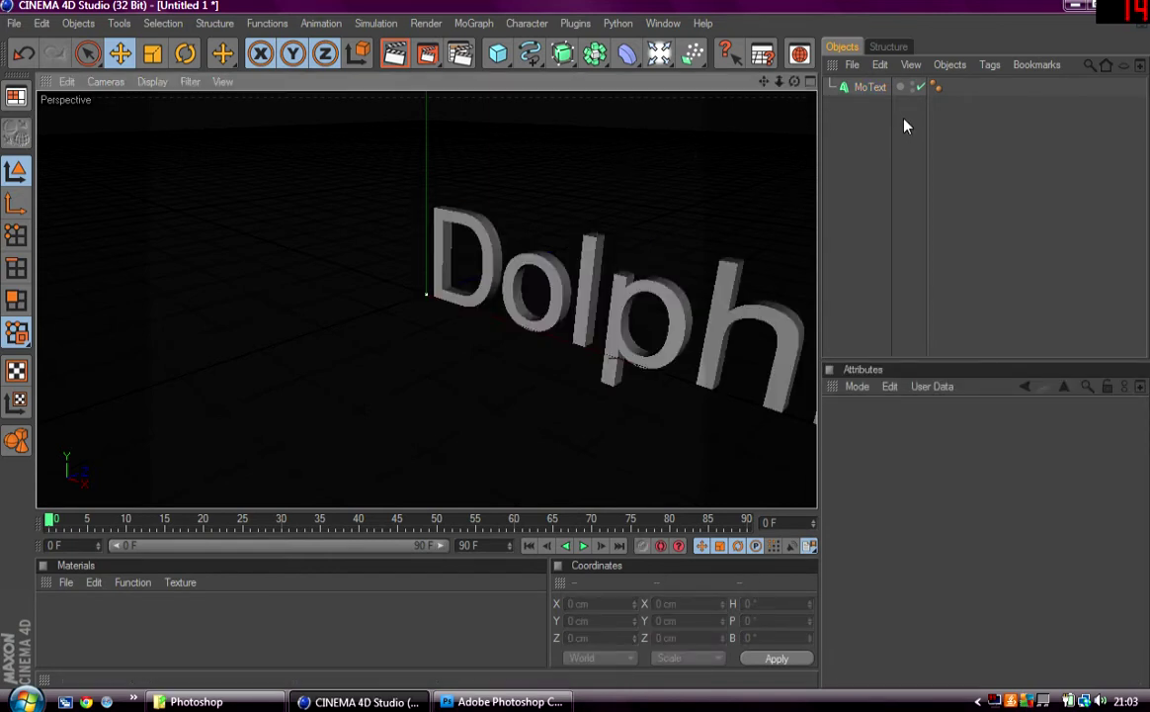
Frame the whole Dolphin text from the front and render a preview of it in the viewport
drag(797, 83, 567, 82)
mouse_move(795, 82)
mouse_down()
mouse_move(781, 89)
mouse_move(793, 84)
mouse_up()
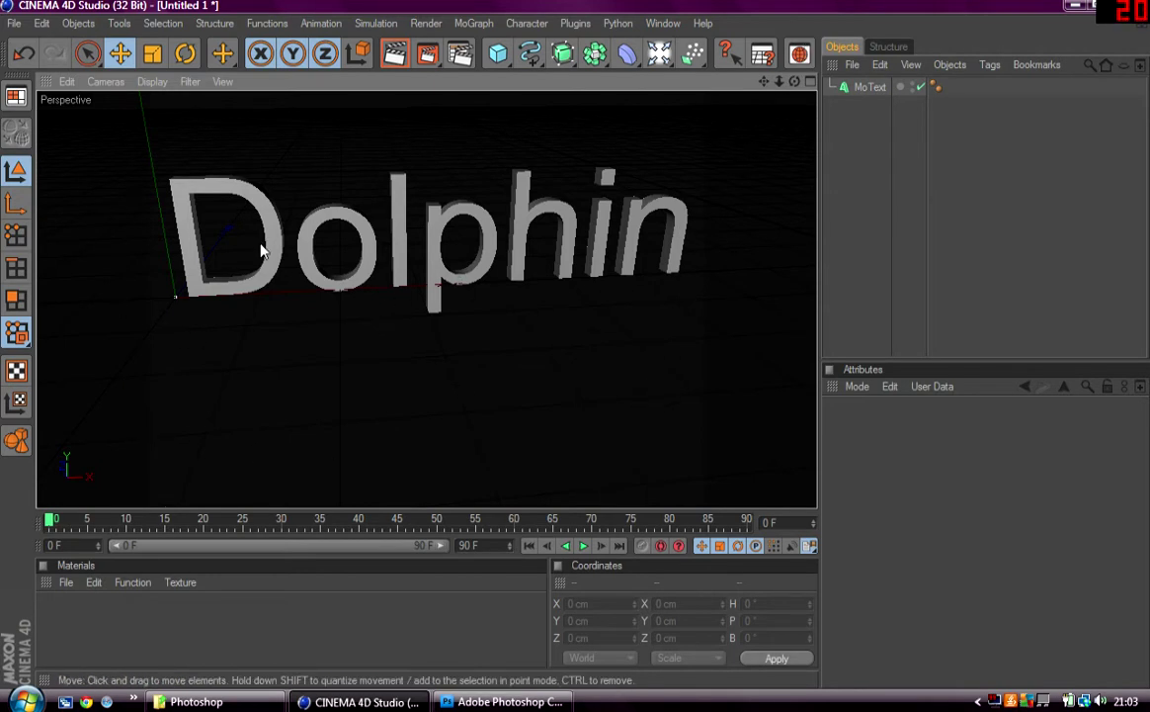
click(393, 53)
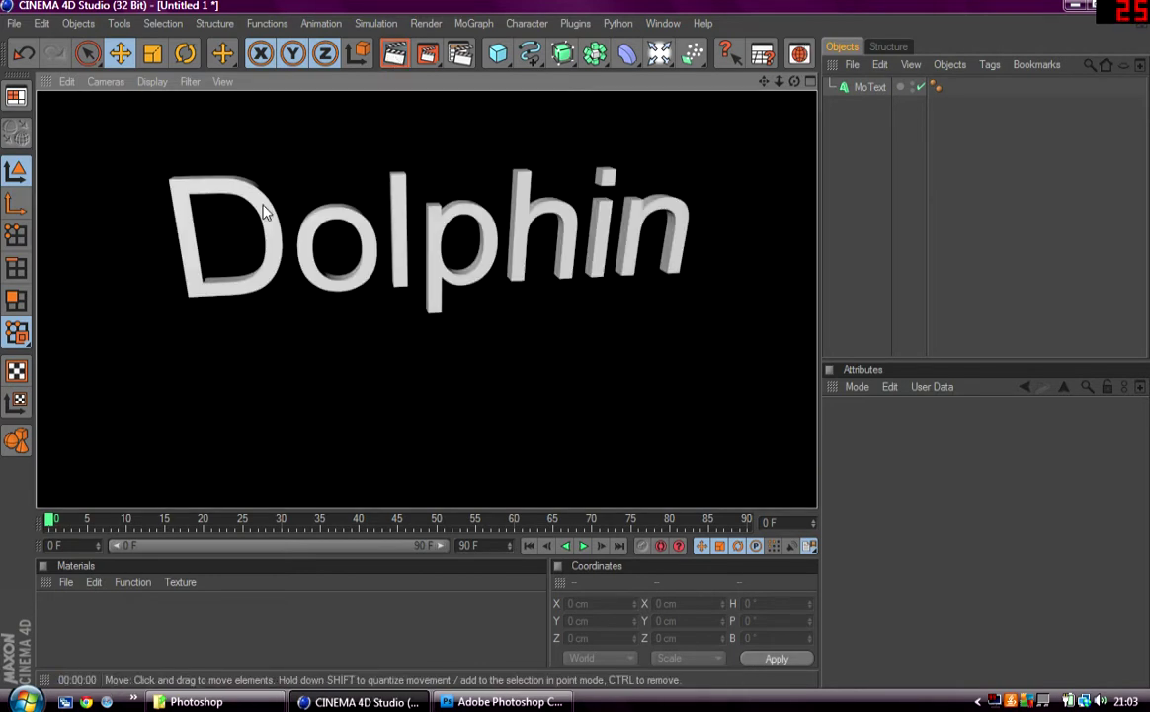
click(414, 232)
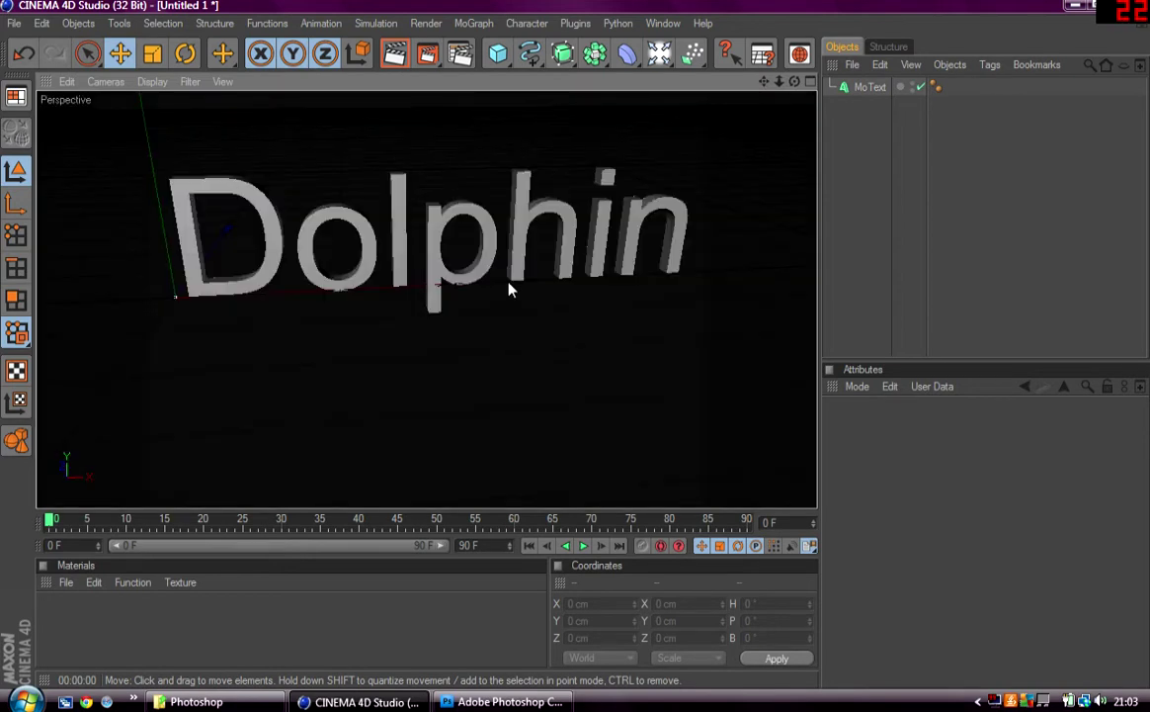
Set the extrusion depth of the Dolphin MoText to 120
click(435, 255)
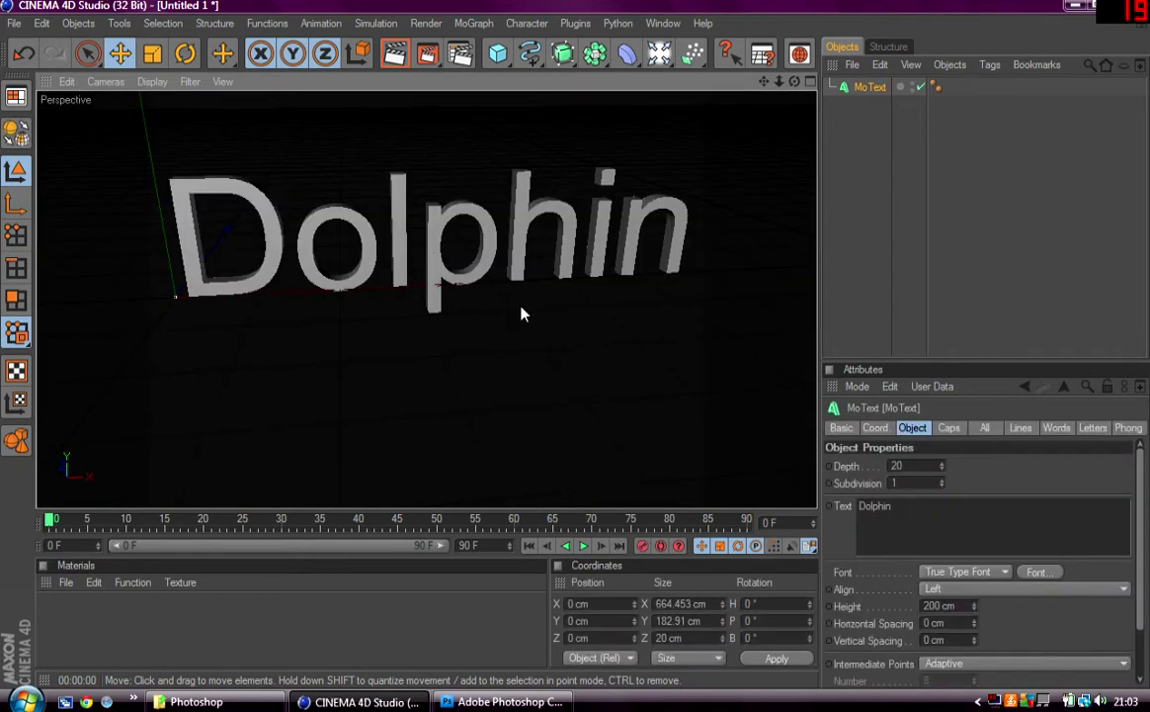
click(892, 465)
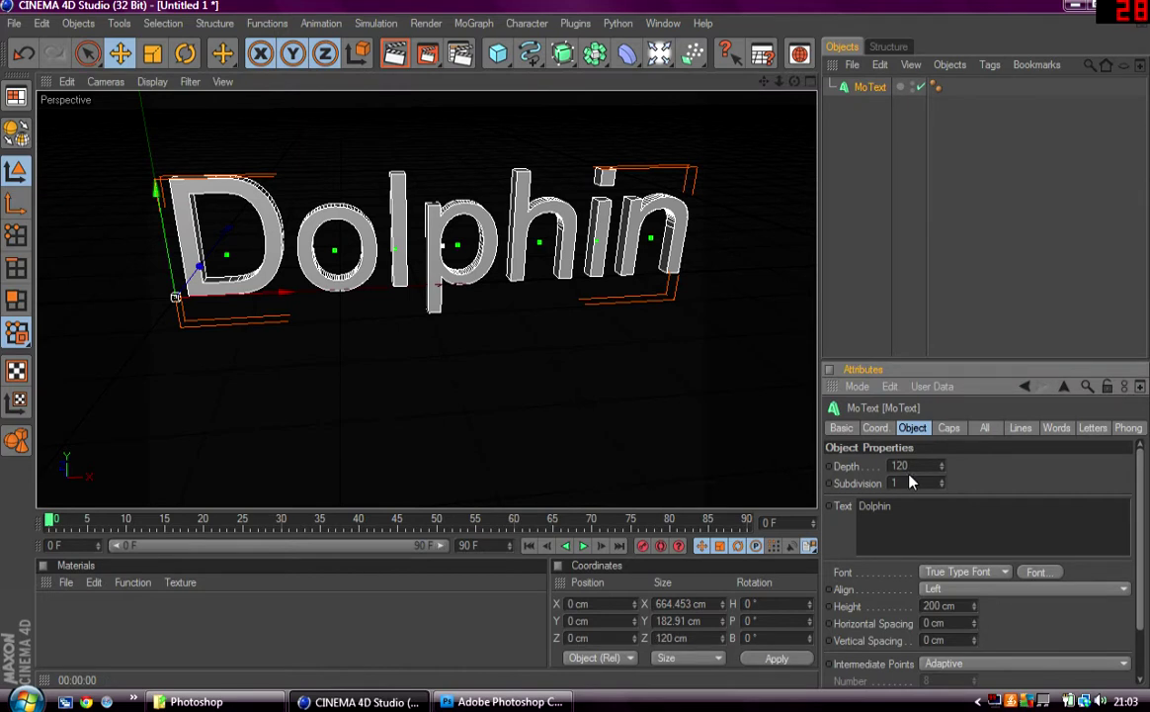
click(606, 351)
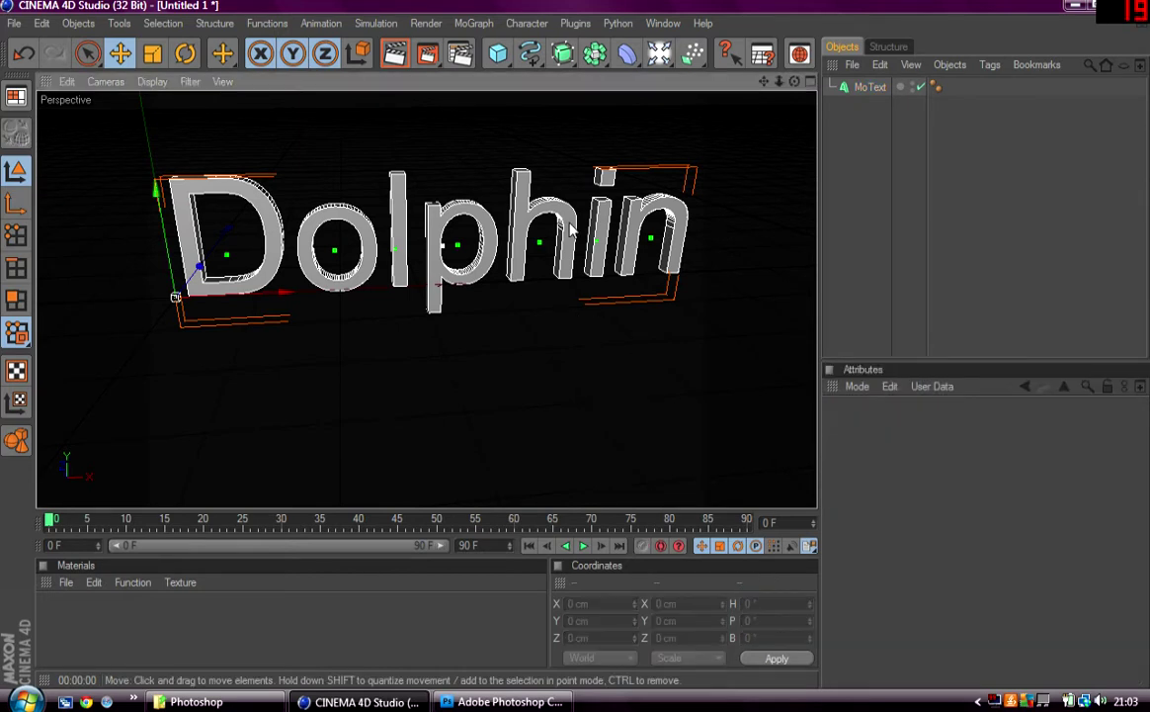
Change the Dolphin MoText's font to Bebas Regular and dismiss the MAXON Online Updater
click(869, 87)
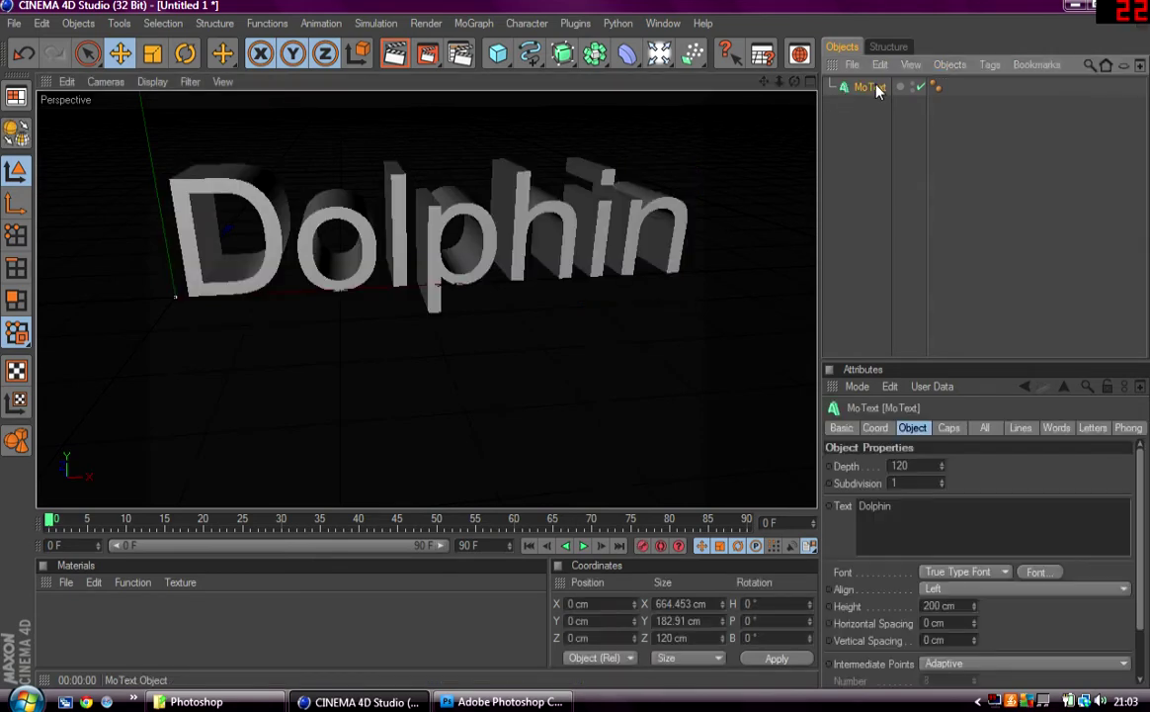
click(1033, 571)
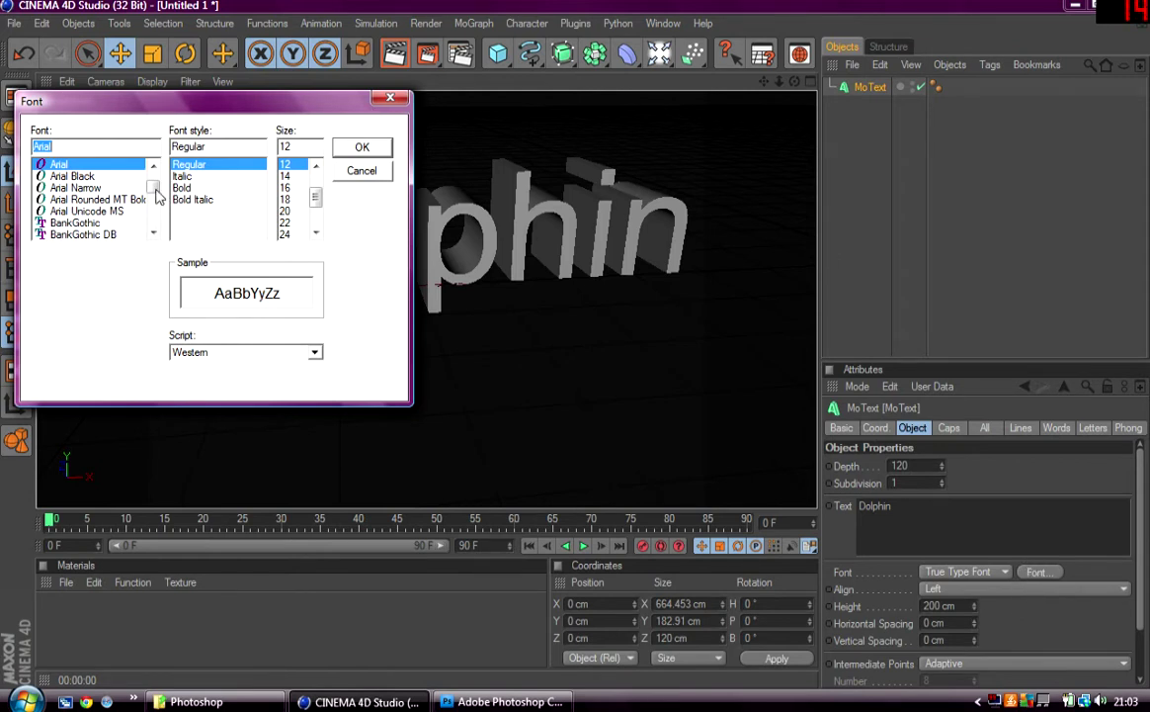
scroll(165, 196, down, 2)
drag(164, 187, 155, 191)
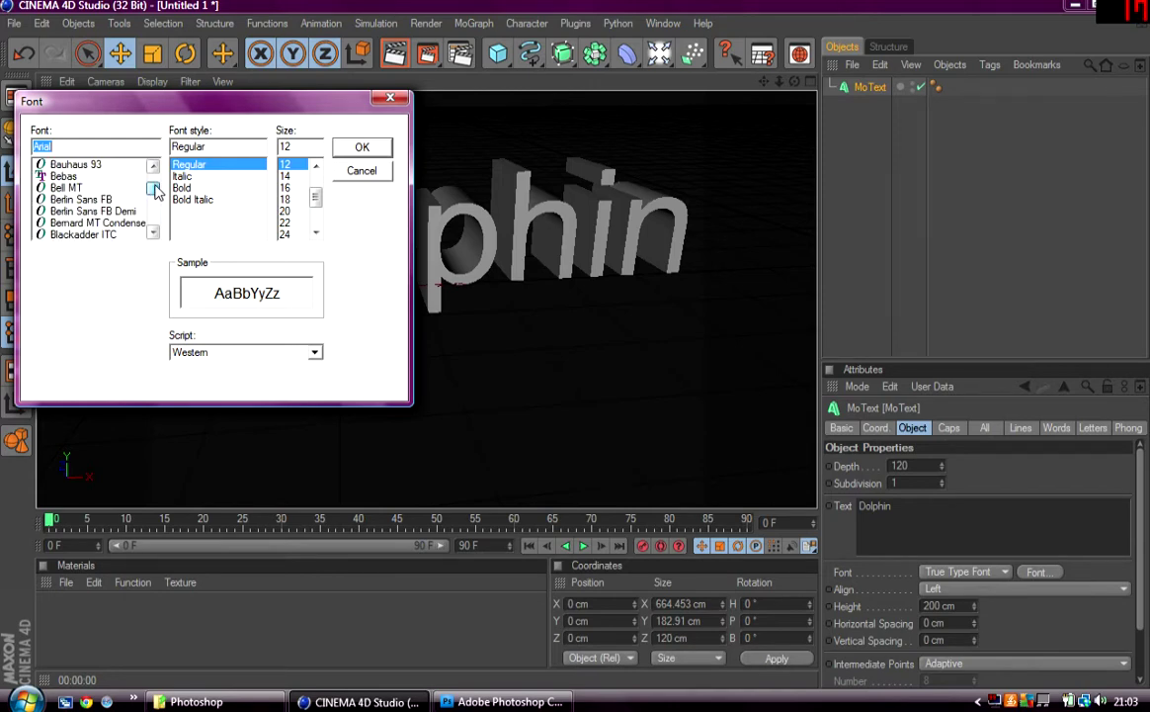
click(64, 176)
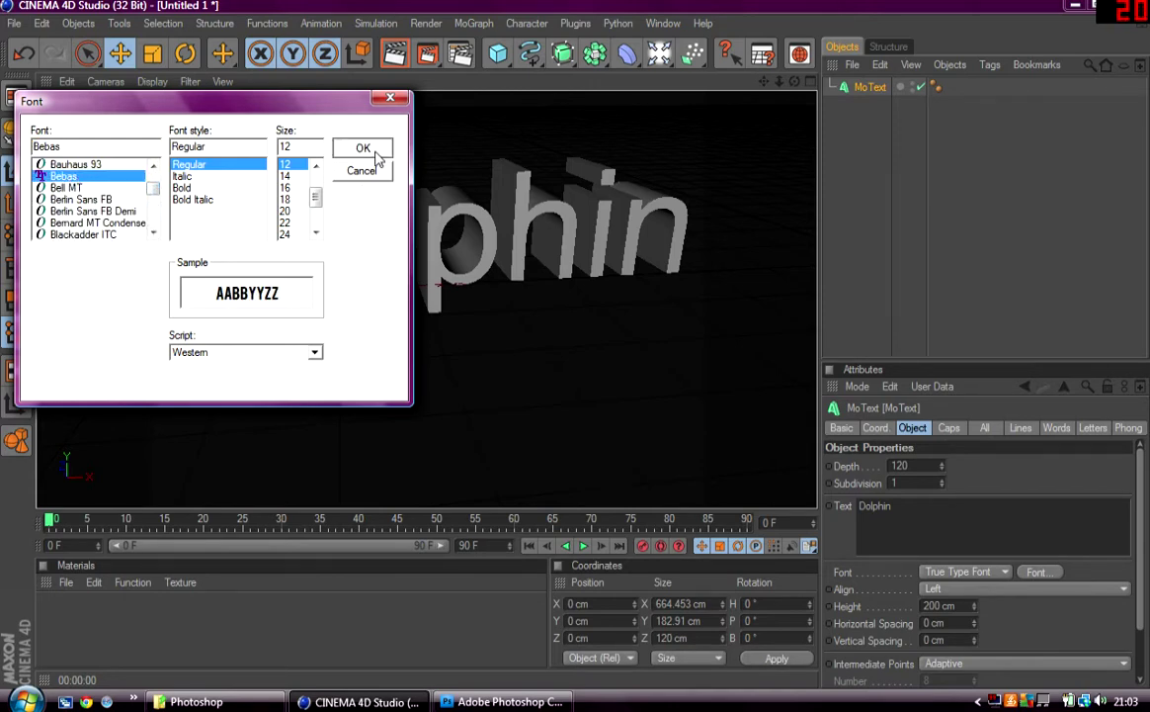
click(362, 147)
scroll(375, 155, up, 5)
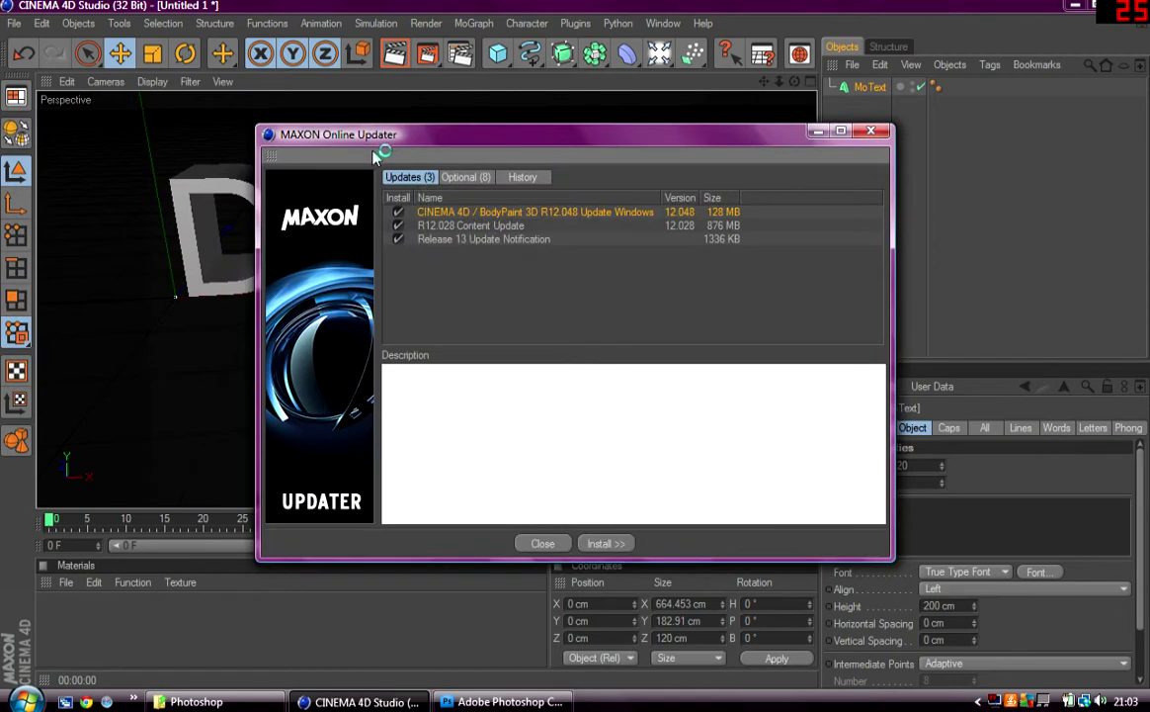
click(543, 543)
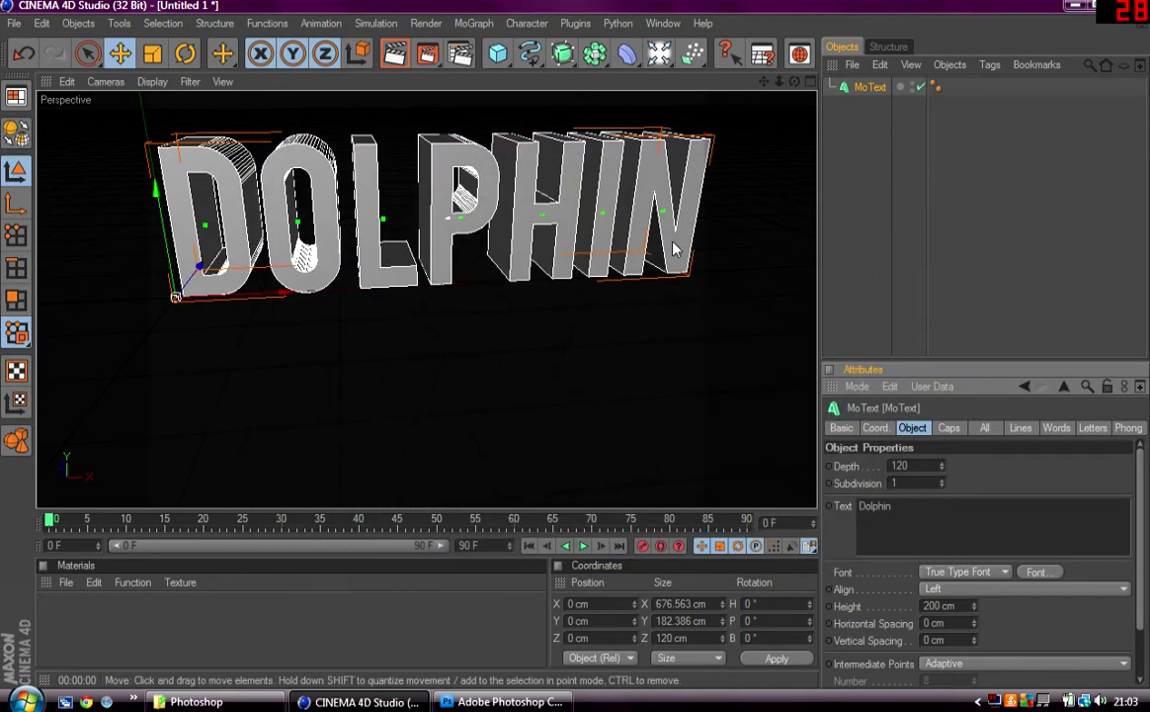
Duplicate the Dolphin MoText object and set the copy's depth to 60
drag(794, 83, 763, 82)
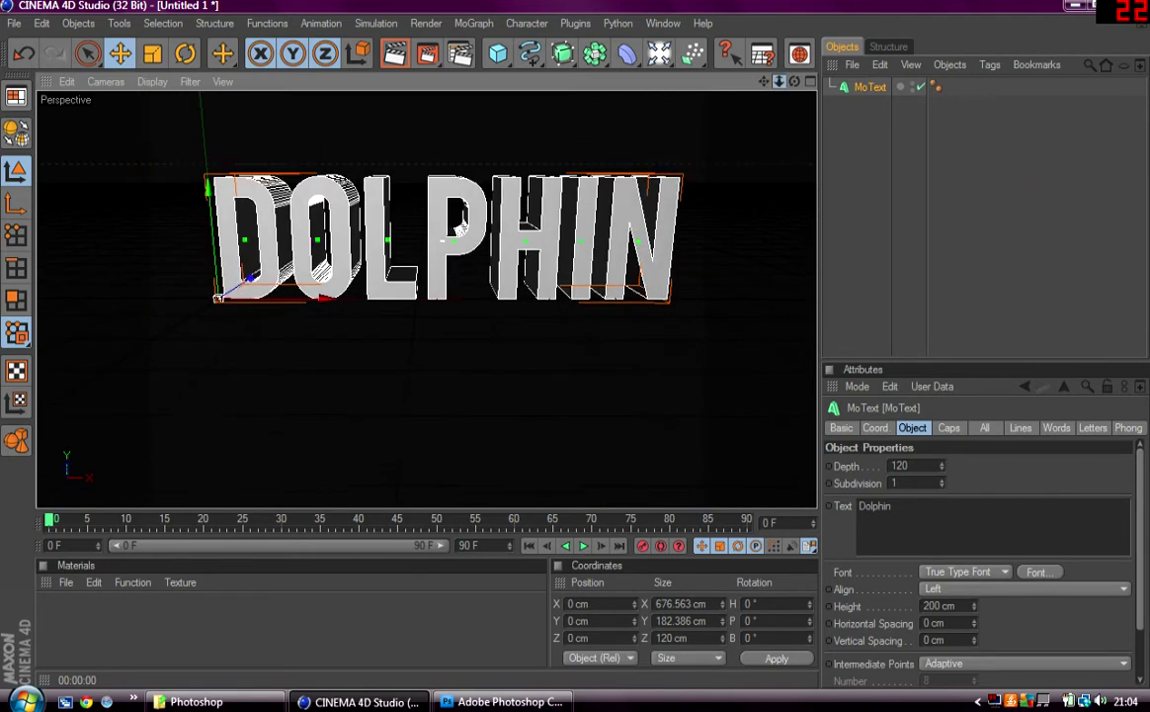
click(855, 92)
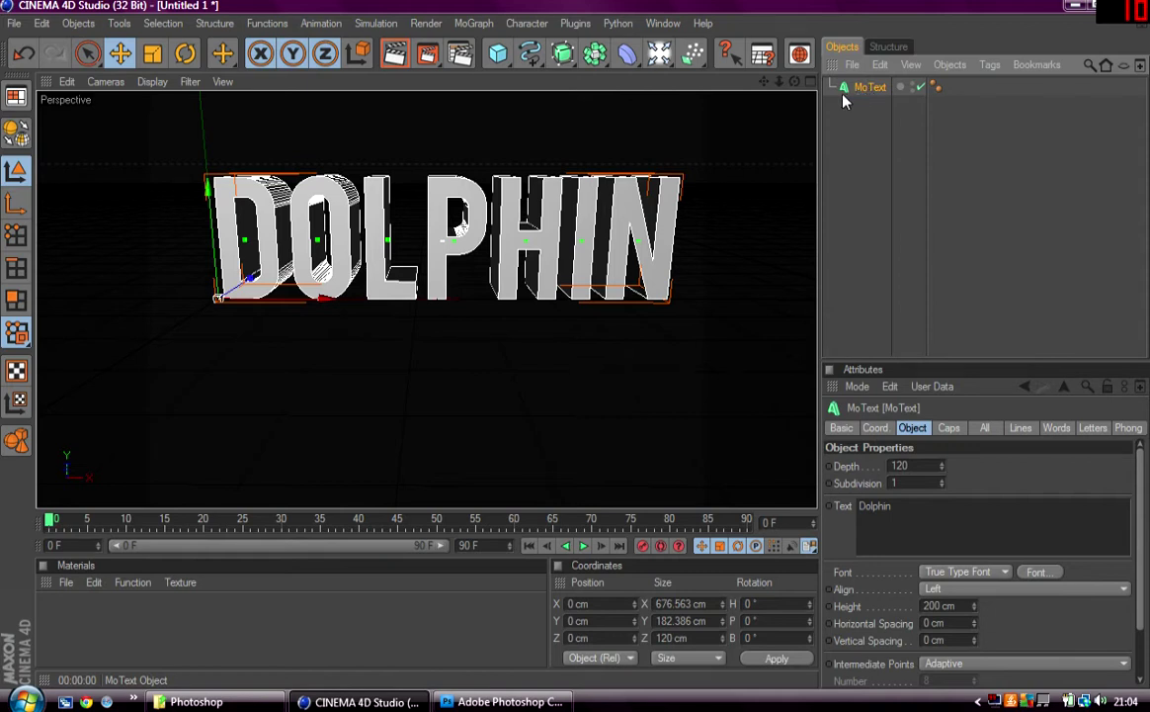
key(ctrl+c)
key(ctrl+v)
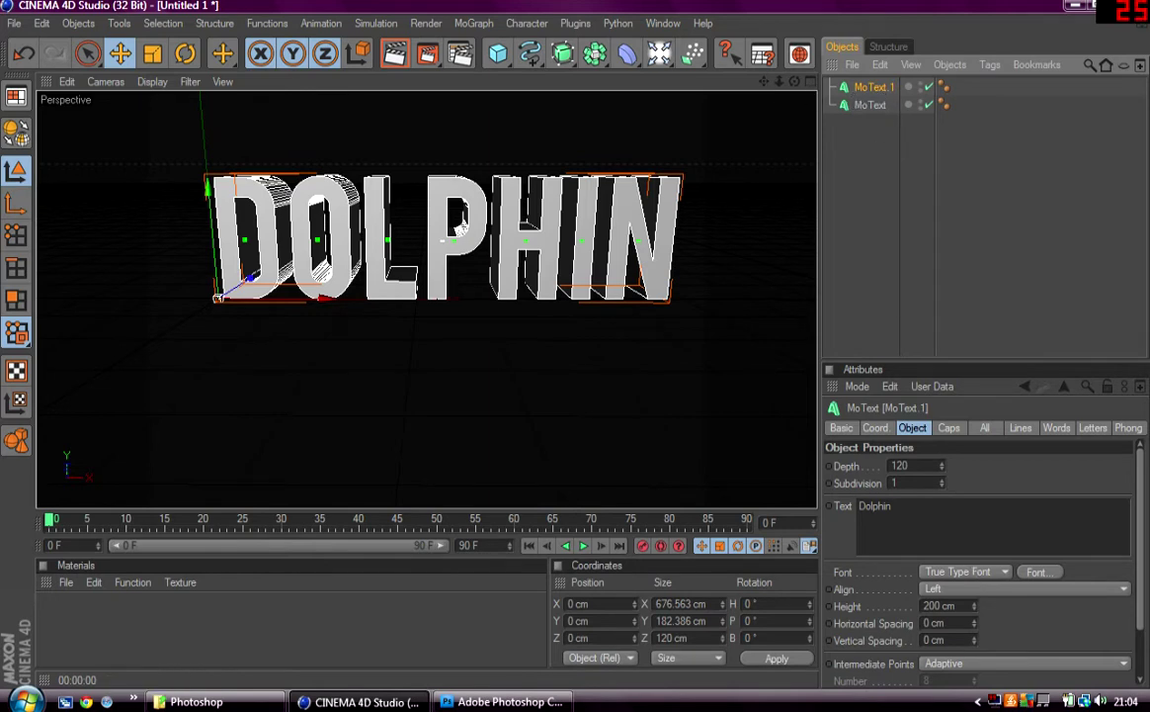
click(893, 465)
key(Delete)
key(Delete)
text(6)
key(Return)
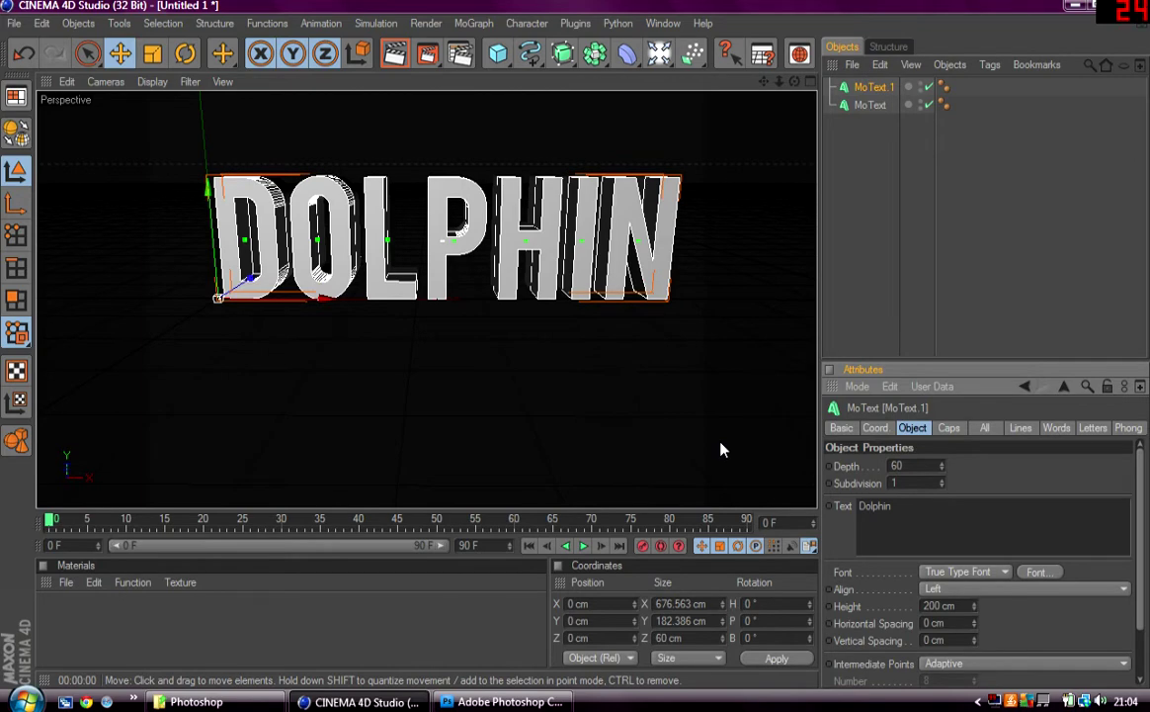
Move the 60-deep text copy back along the Z axis by about 42 cm, inside the original text
mouse_move(795, 82)
mouse_down()
mouse_move(813, 40)
mouse_move(814, 129)
mouse_move(795, 82)
mouse_up()
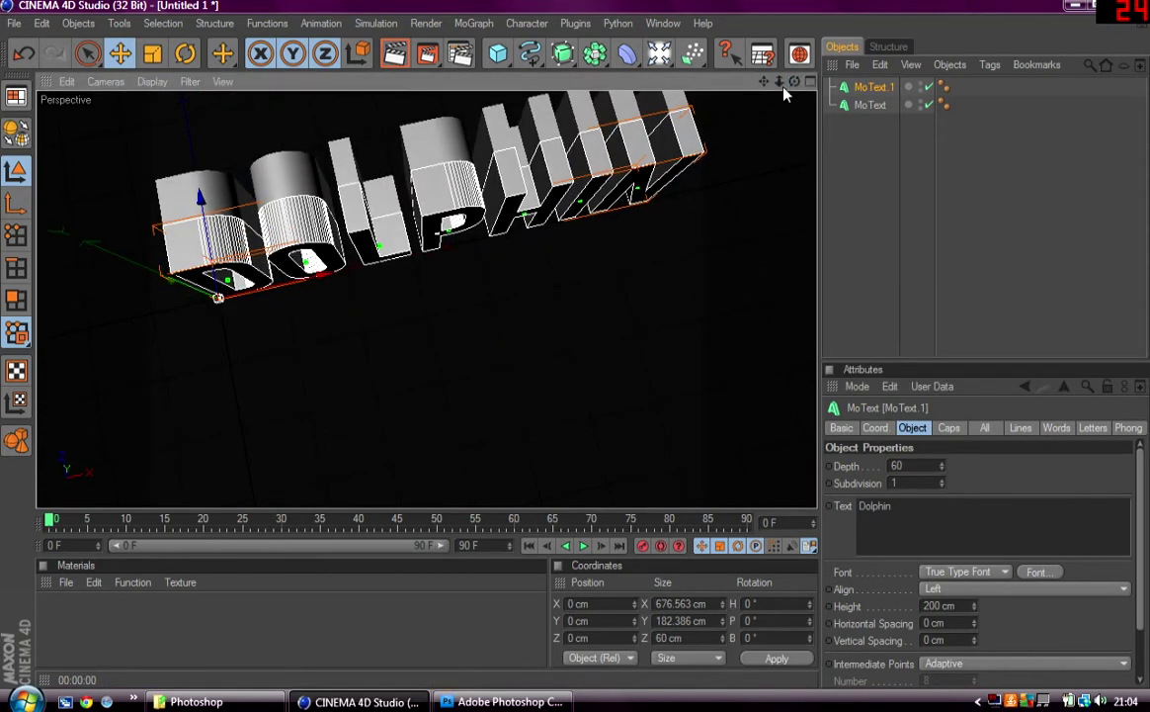
drag(198, 196, 195, 170)
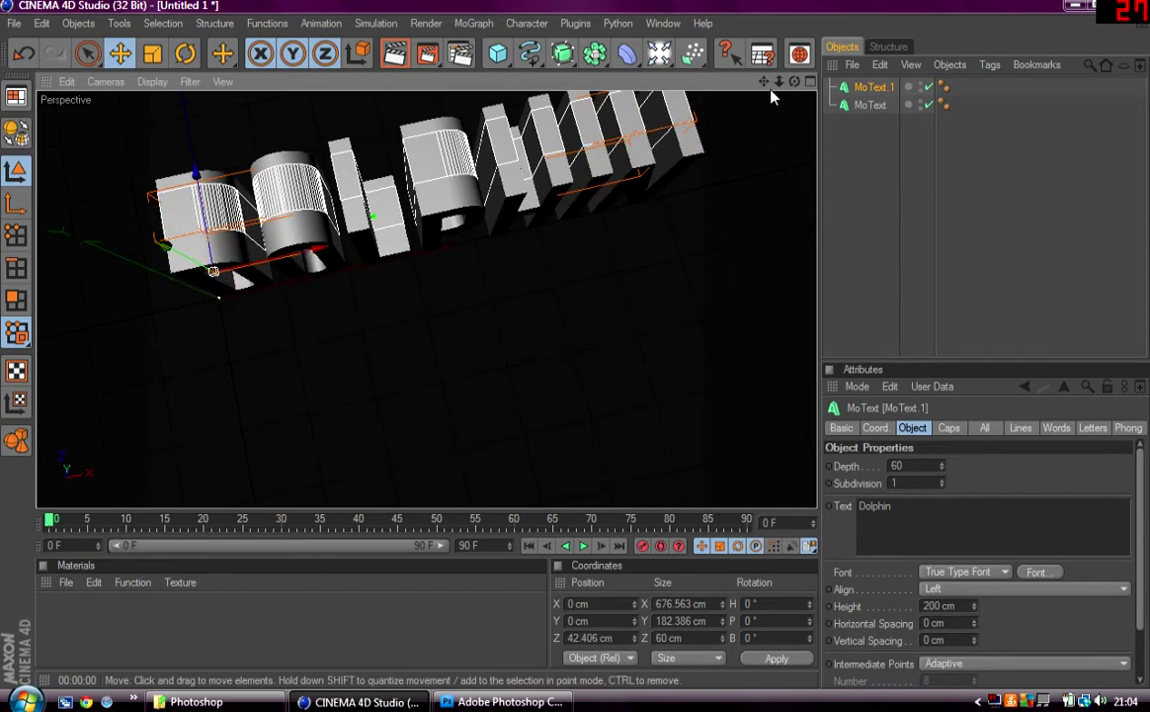
drag(795, 82, 792, 43)
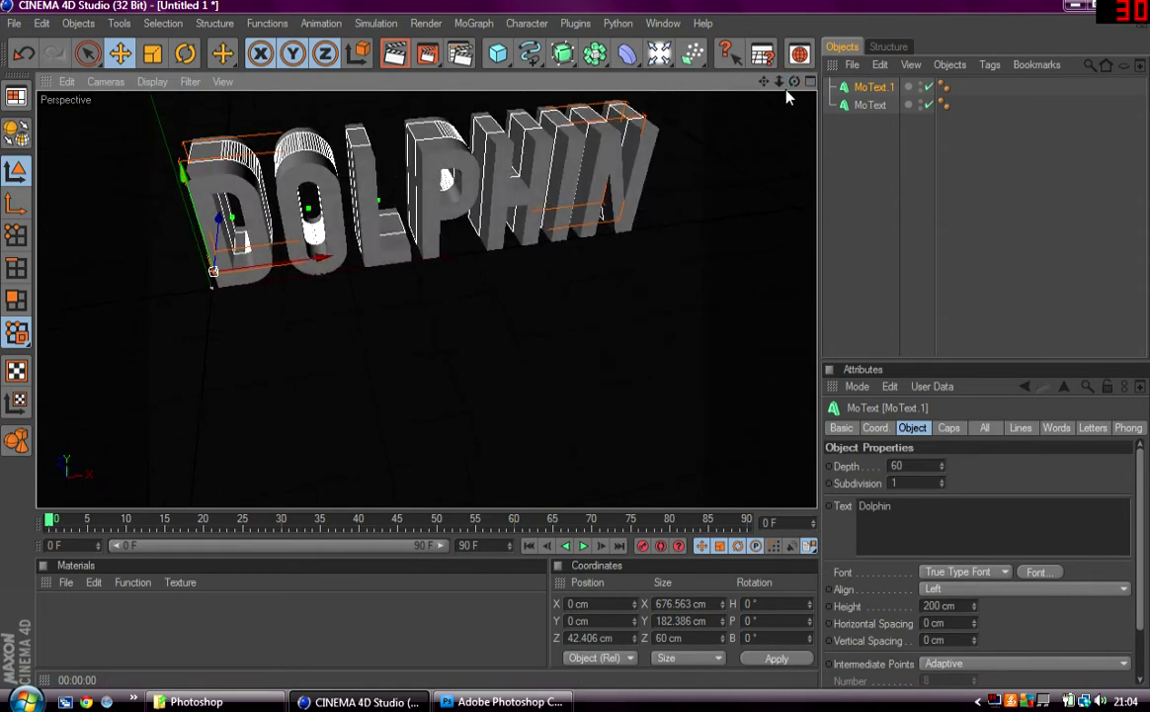
Set both the start and end caps of the original MoText to Fillet Cap
click(869, 105)
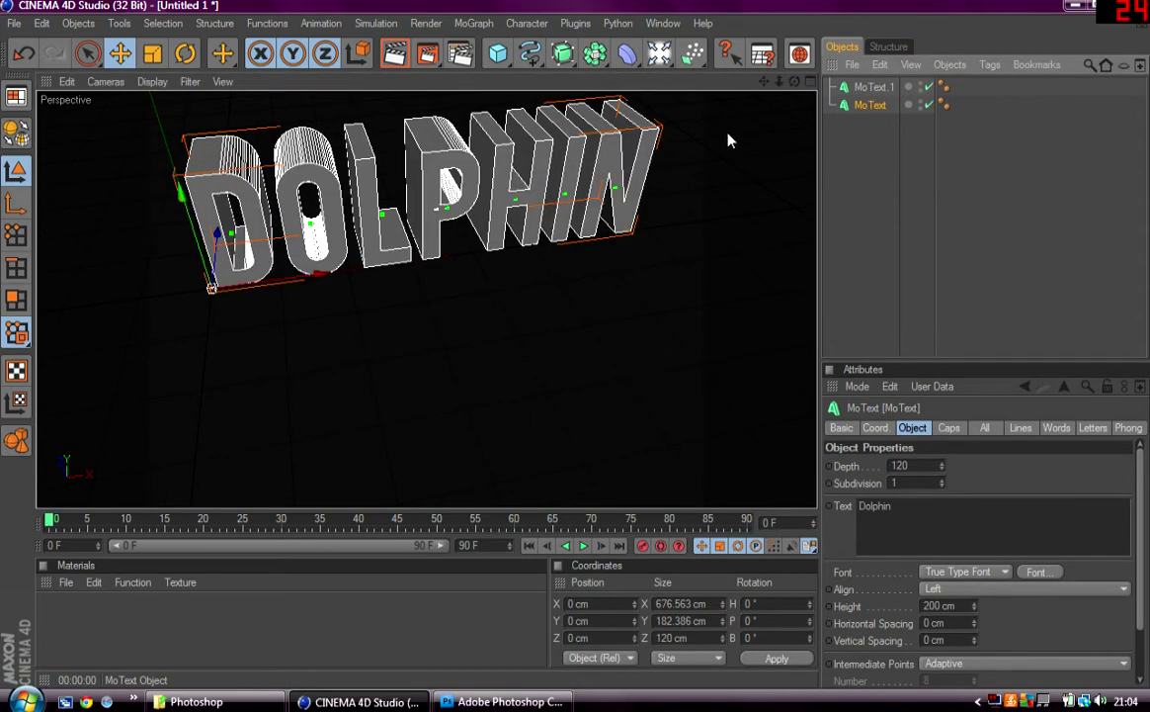
click(947, 429)
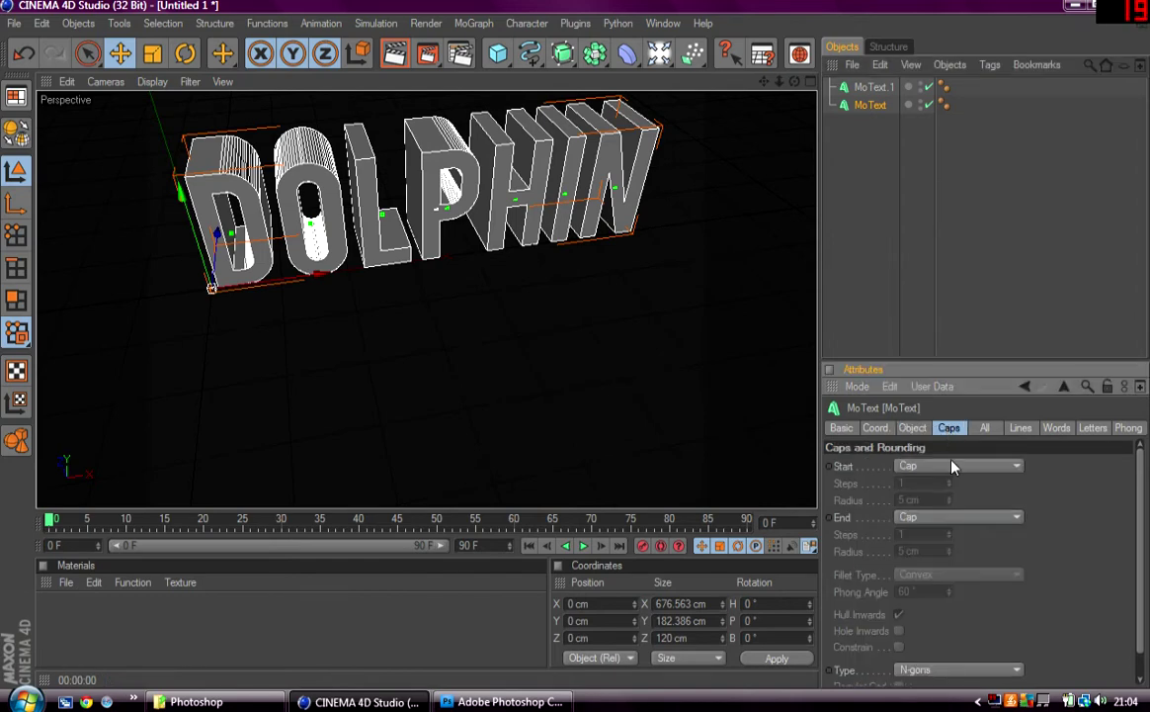
click(950, 466)
click(943, 534)
click(939, 517)
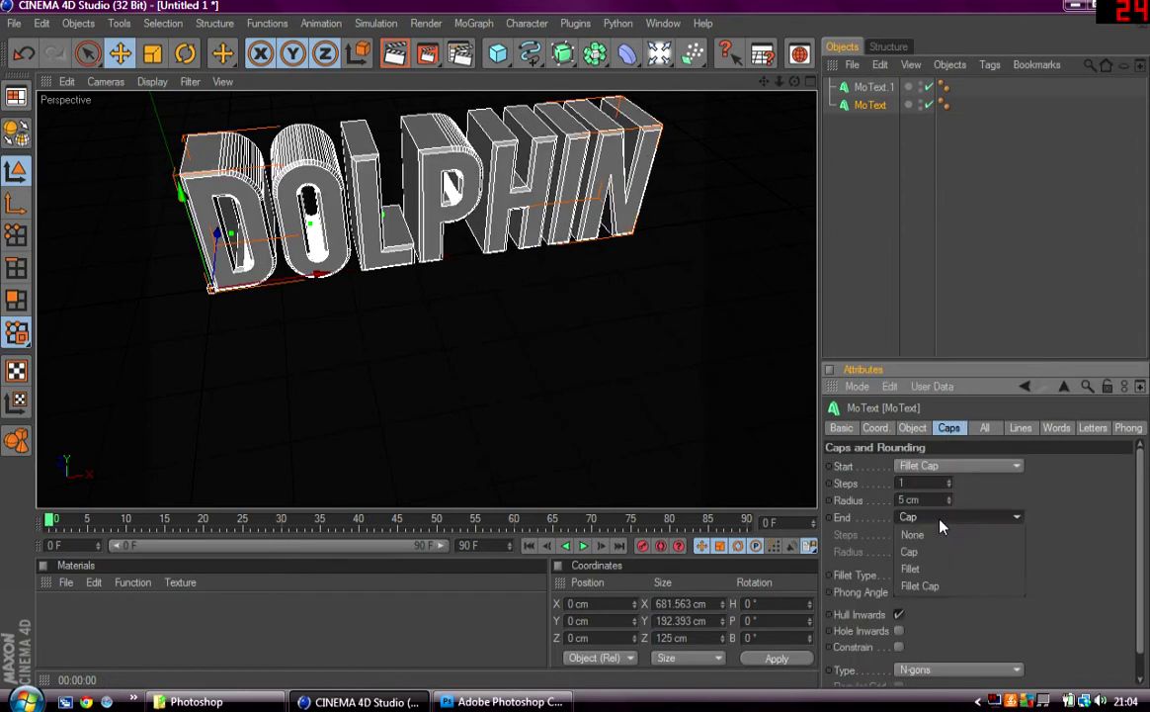
click(939, 586)
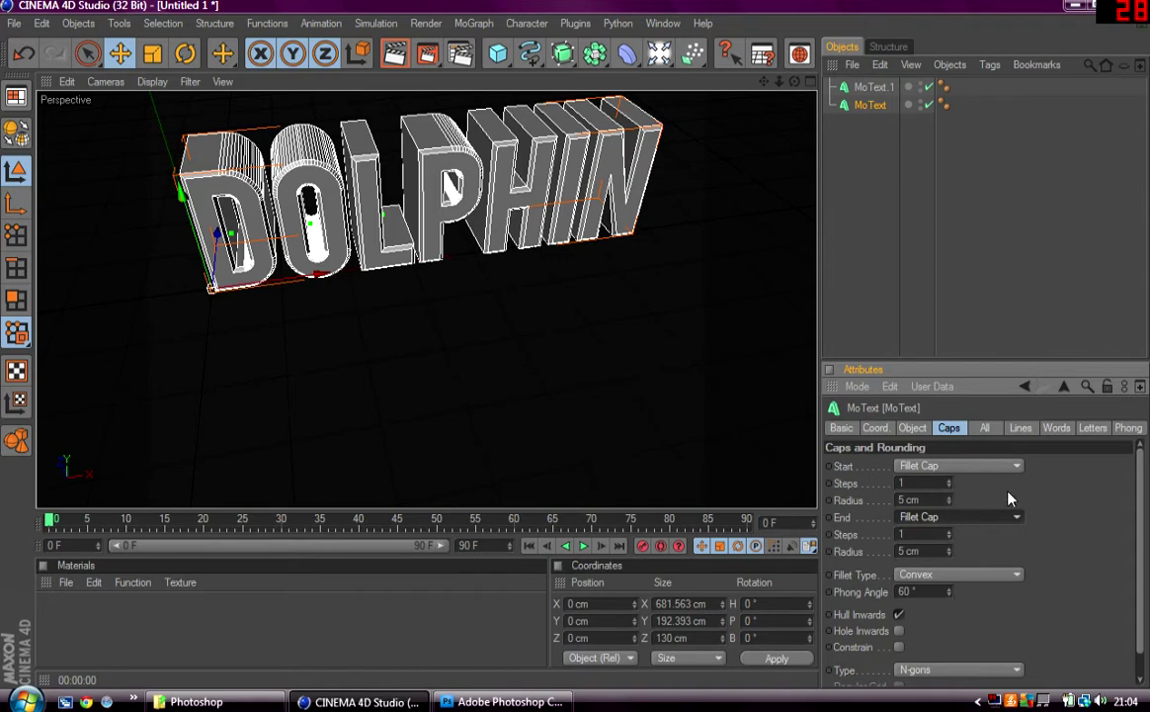
Render a front view preview of the text with its filleted caps and reframe it in the viewport
mouse_move(795, 81)
mouse_down()
mouse_move(797, 54)
mouse_move(789, 79)
mouse_move(767, 59)
mouse_move(792, 74)
mouse_up()
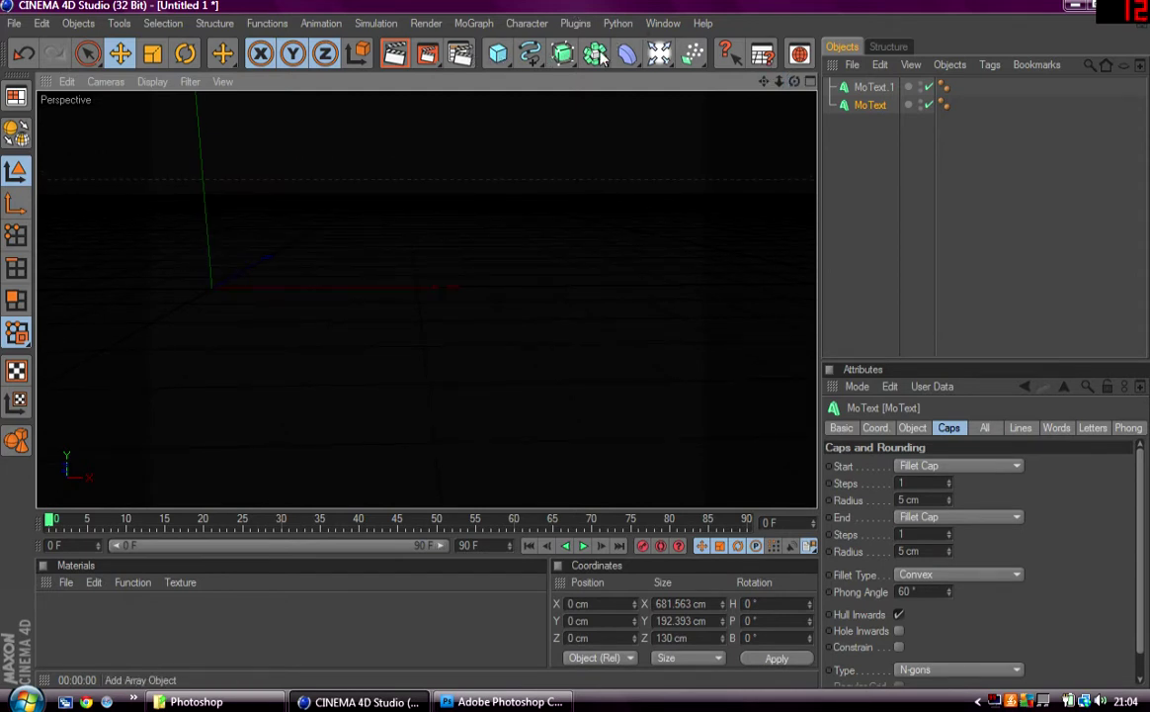
click(391, 54)
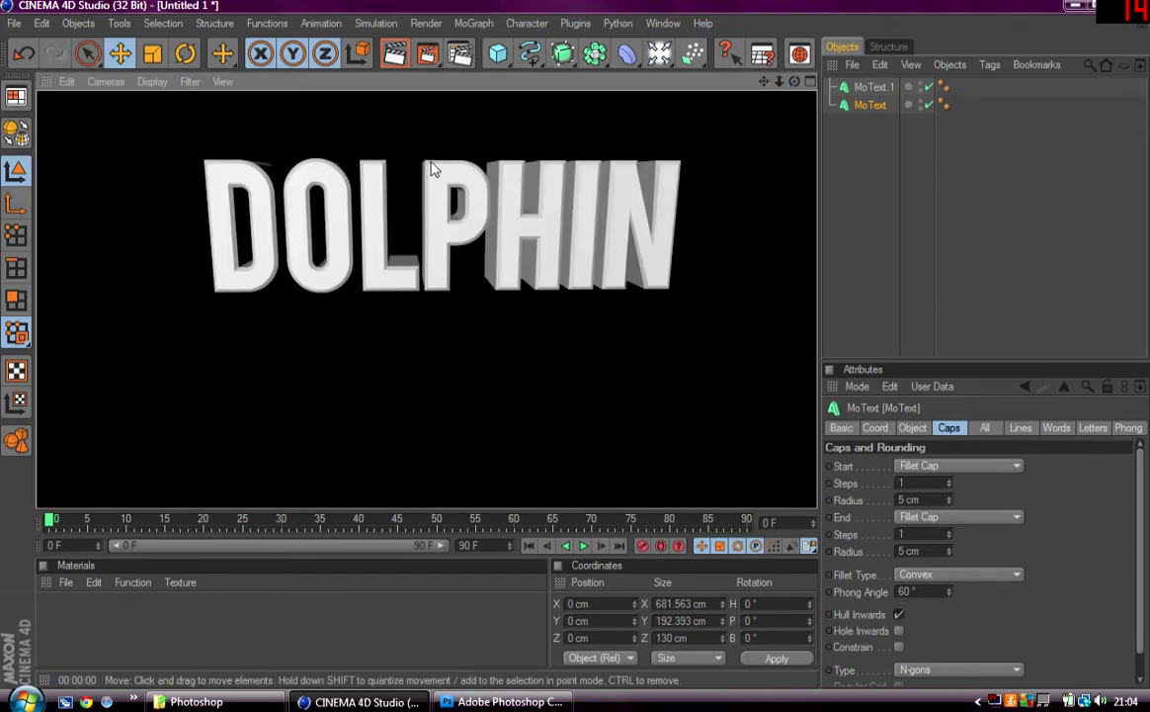
mouse_move(764, 81)
mouse_down()
mouse_move(717, 85)
mouse_move(774, 103)
mouse_move(796, 62)
mouse_move(830, 61)
mouse_move(785, 59)
mouse_move(781, 47)
mouse_move(770, 83)
mouse_up()
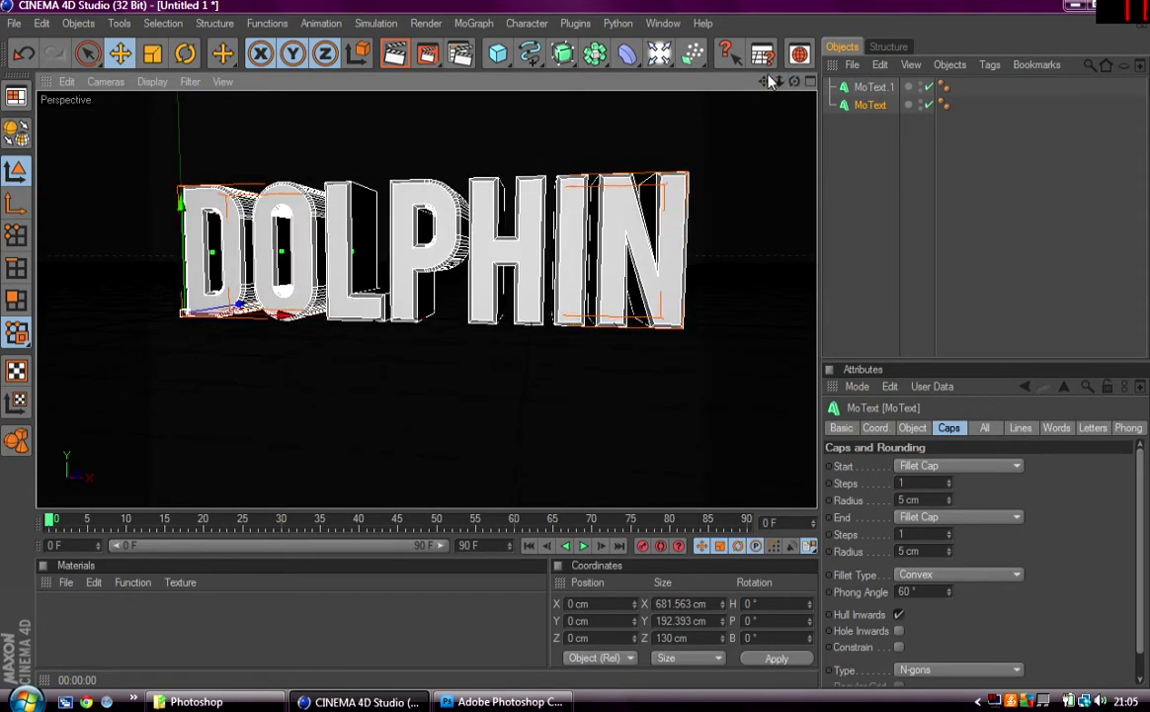
Render a perspective preview of the filleted text and return to the 60-deep text copy
click(398, 55)
click(516, 139)
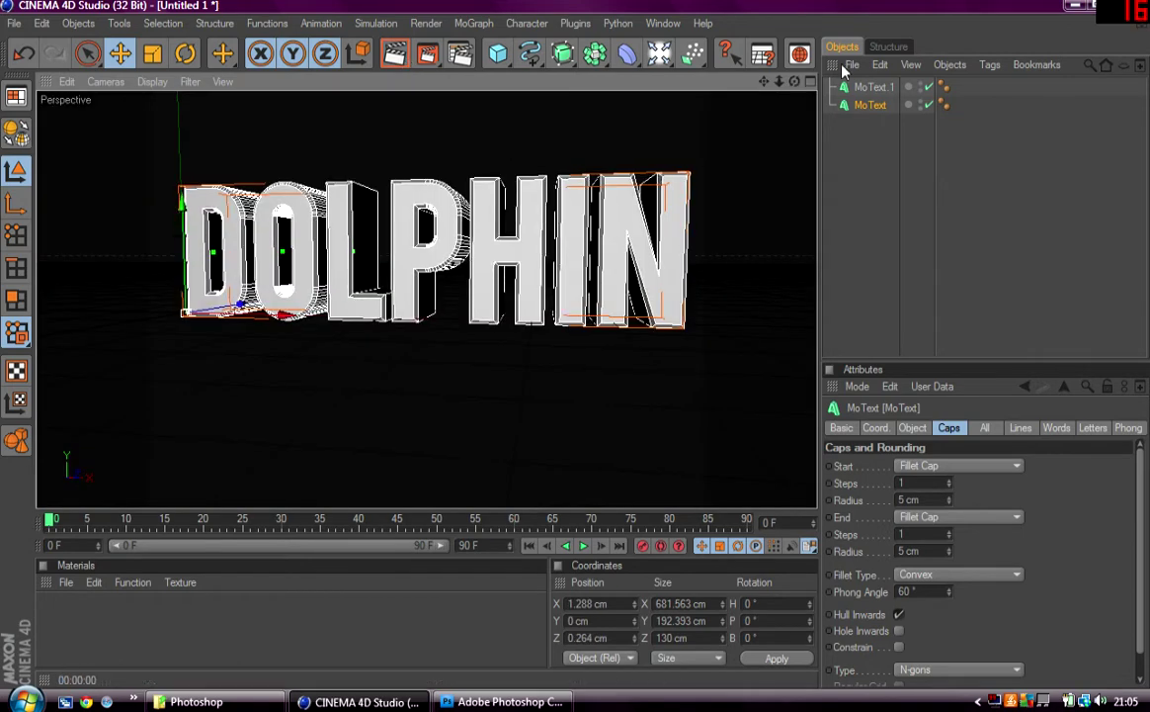
click(873, 90)
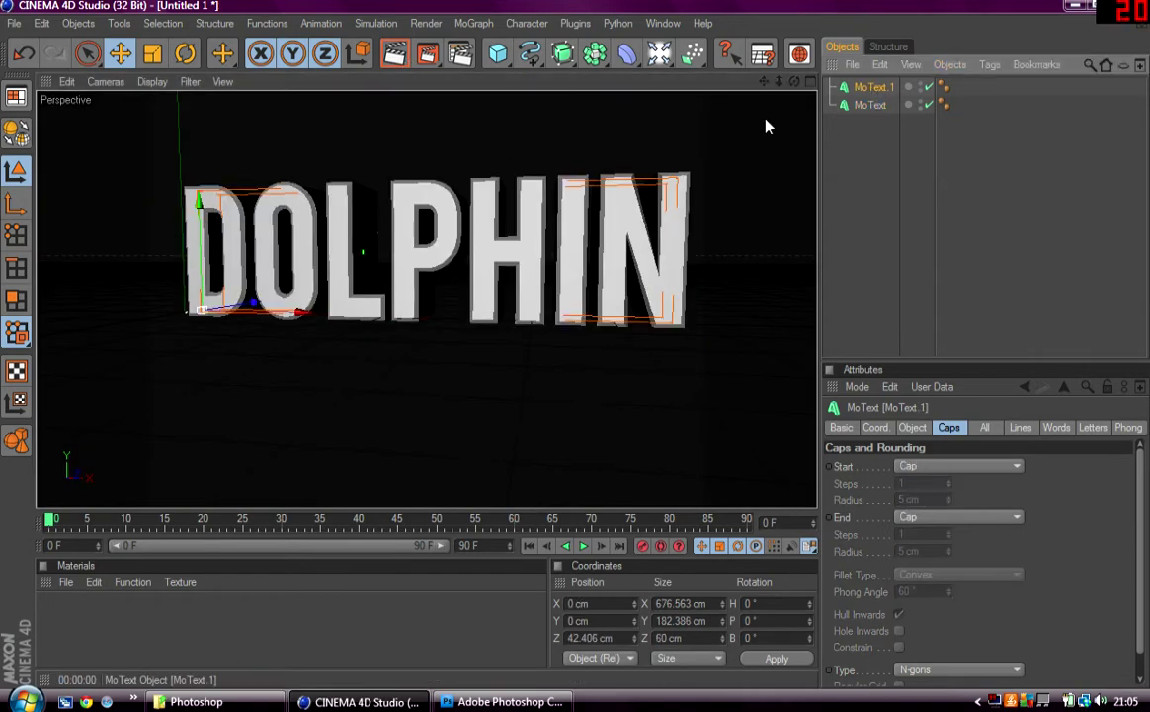
Create a new material and set its colour to teal (RGB 0, 177, 172)
click(65, 582)
click(87, 370)
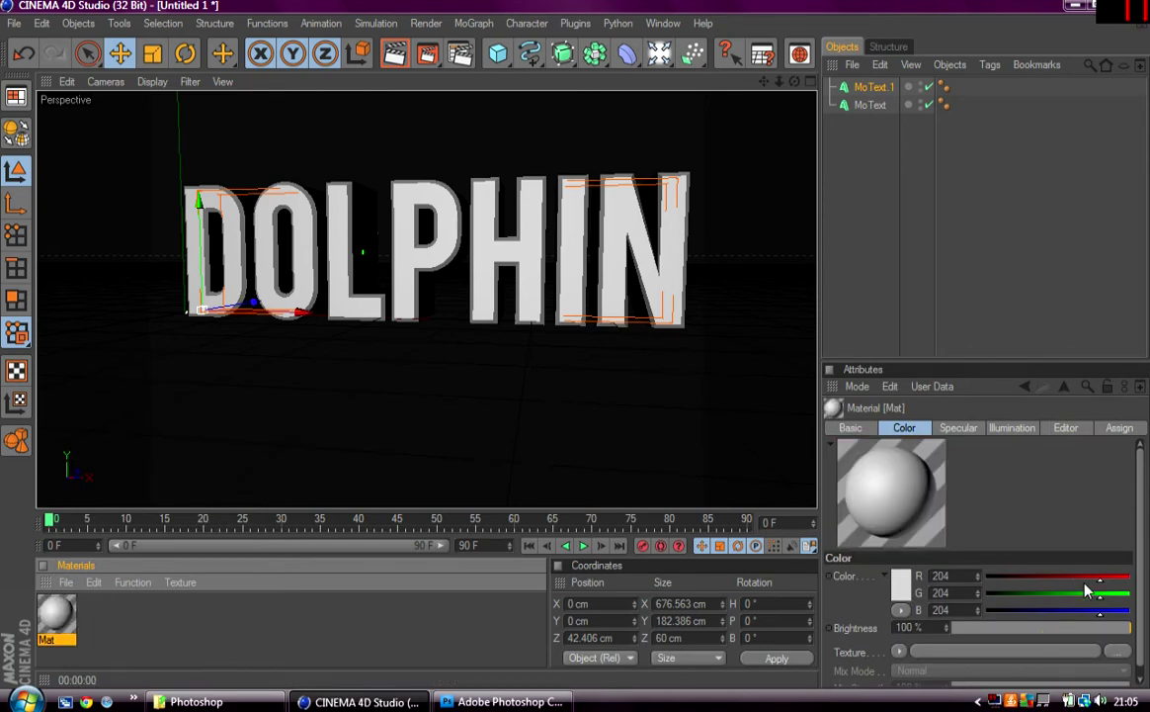
drag(1099, 594, 1083, 614)
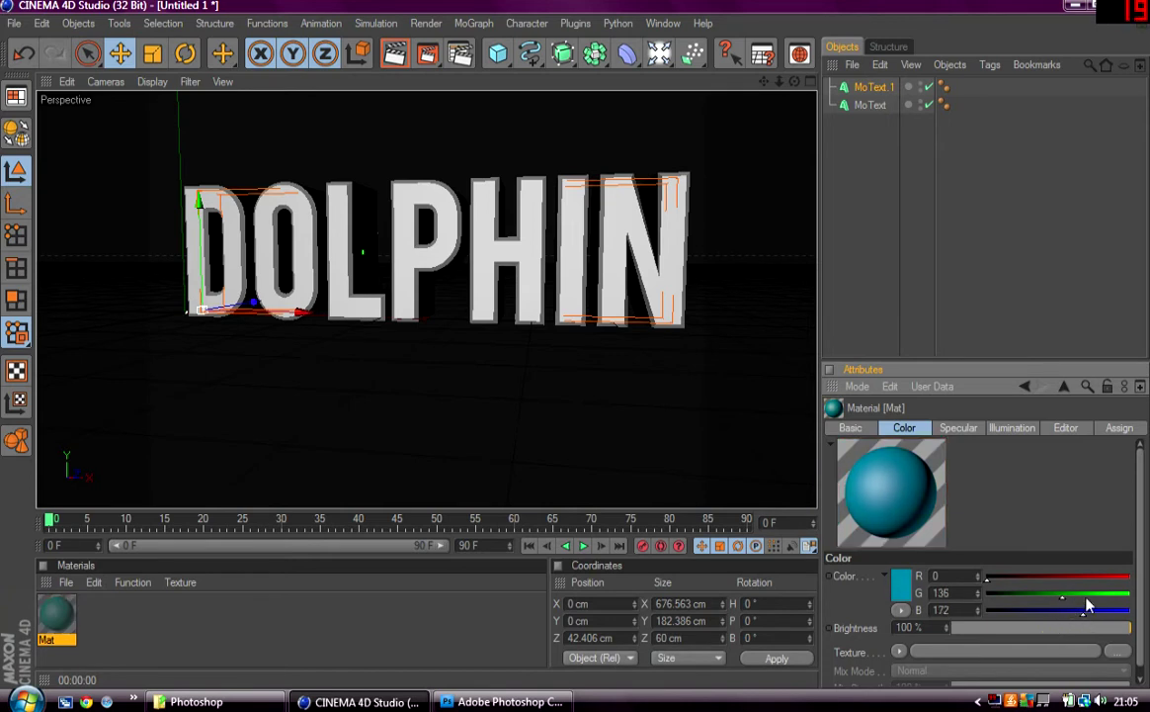
click(1086, 596)
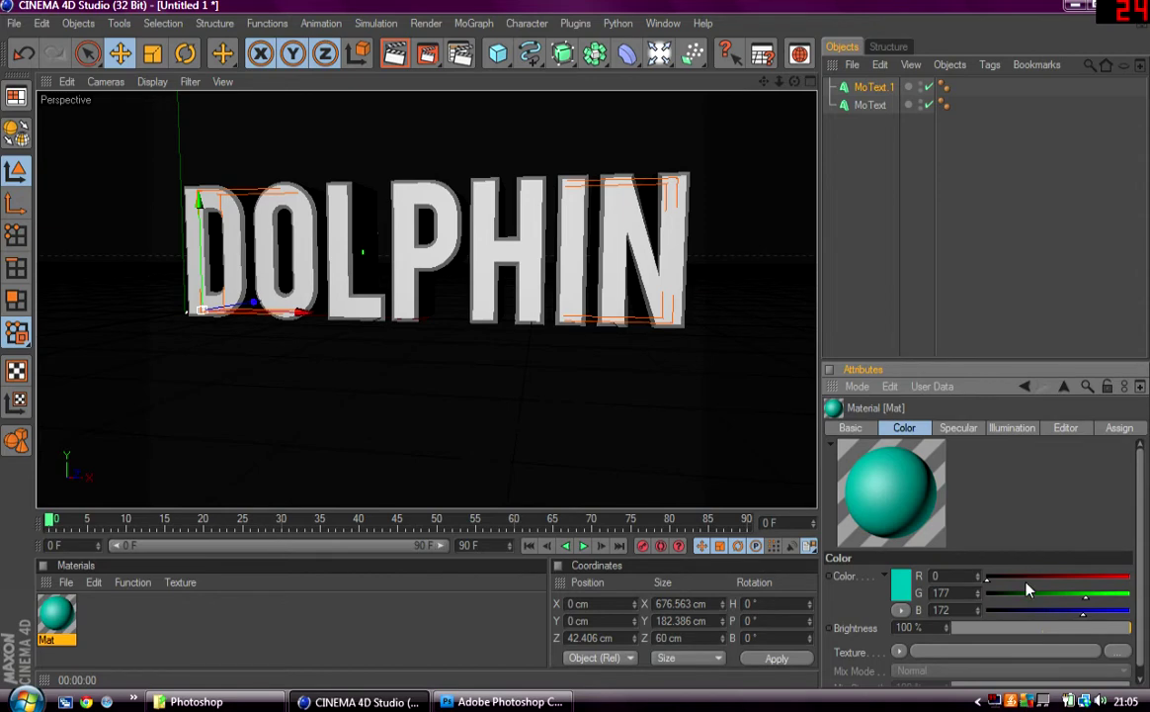
Apply the teal material to the original MoText object
click(870, 105)
click(875, 87)
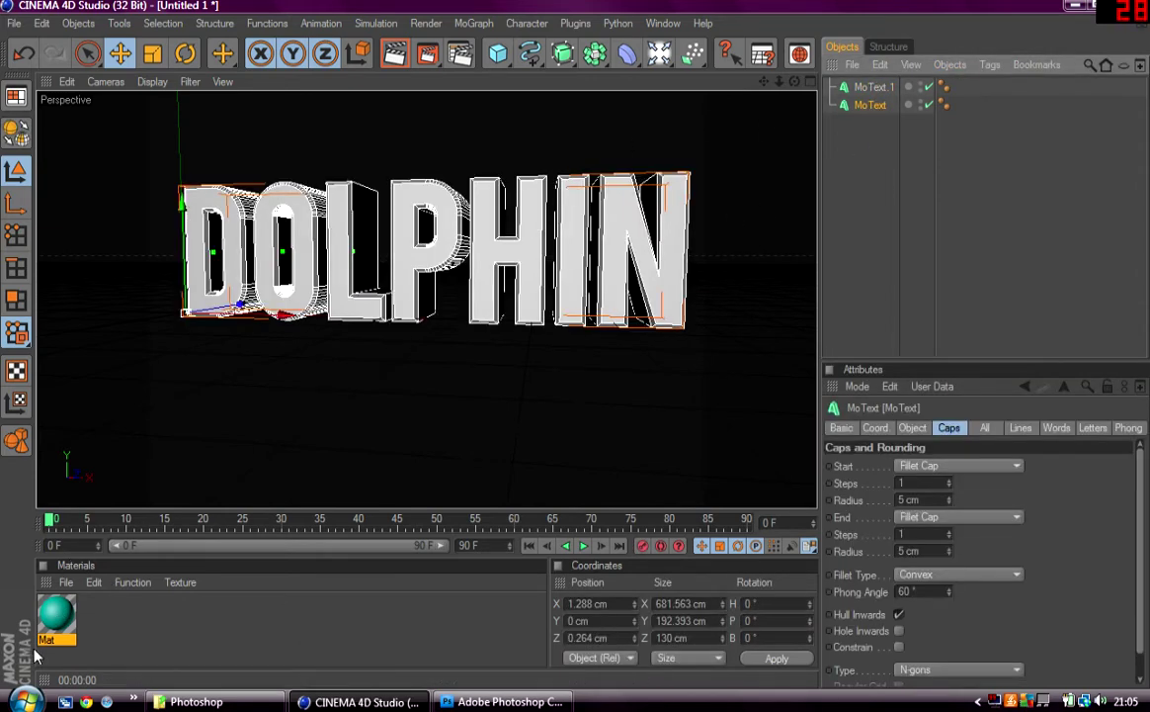
drag(50, 633, 882, 113)
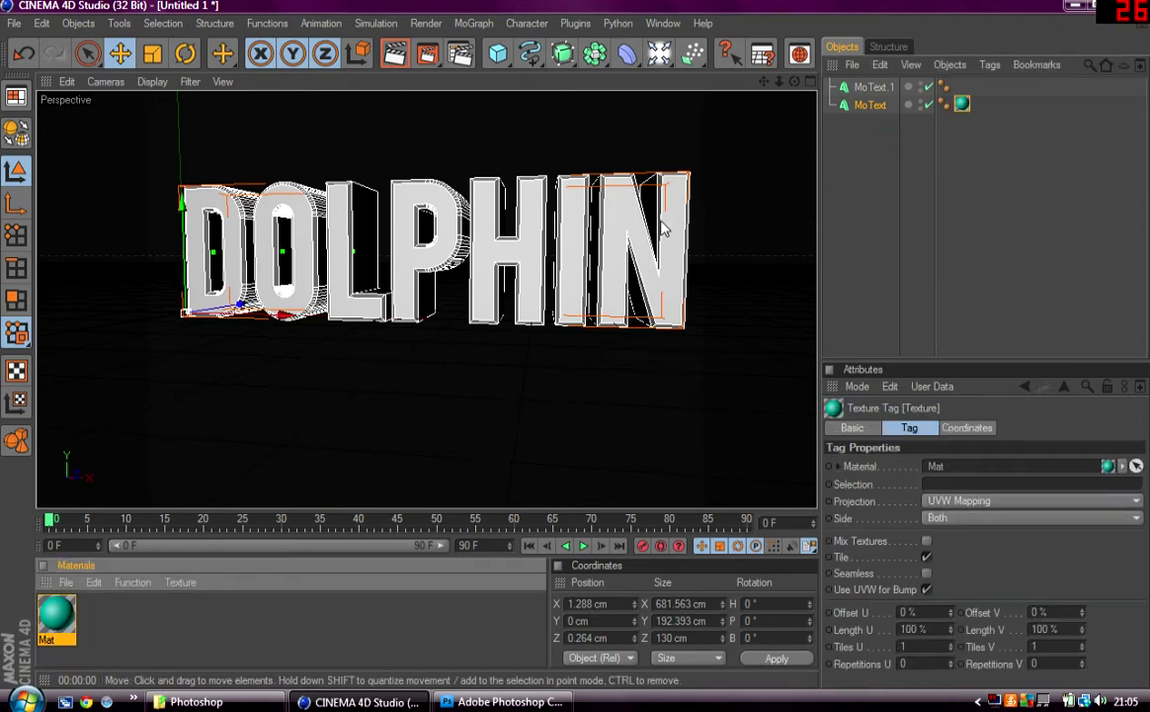
Enable the teal material's Reflection channel and set its brightness to 31%
right_click(56, 638)
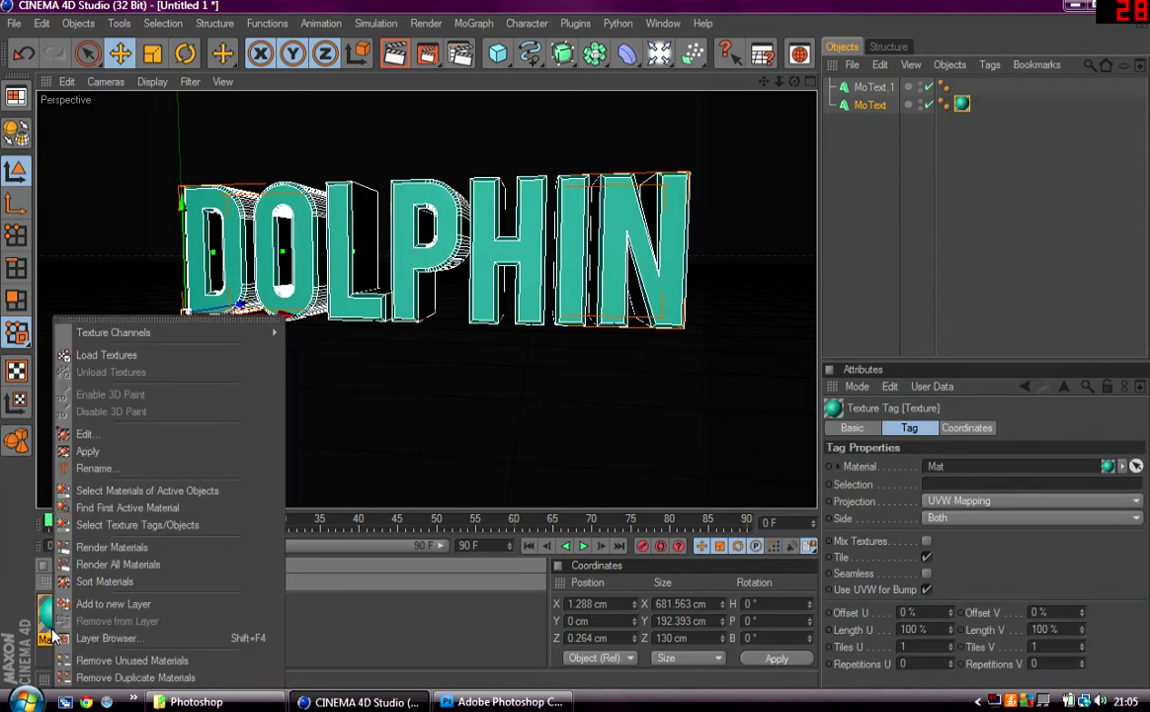
double_click(46, 620)
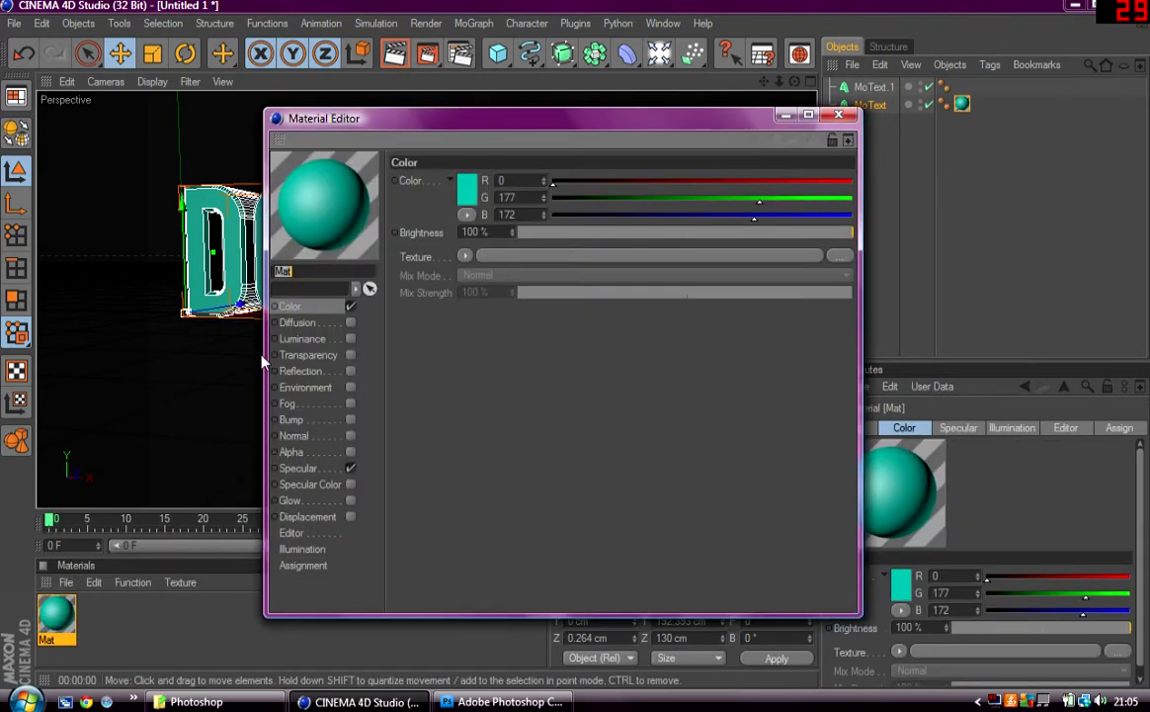
click(351, 372)
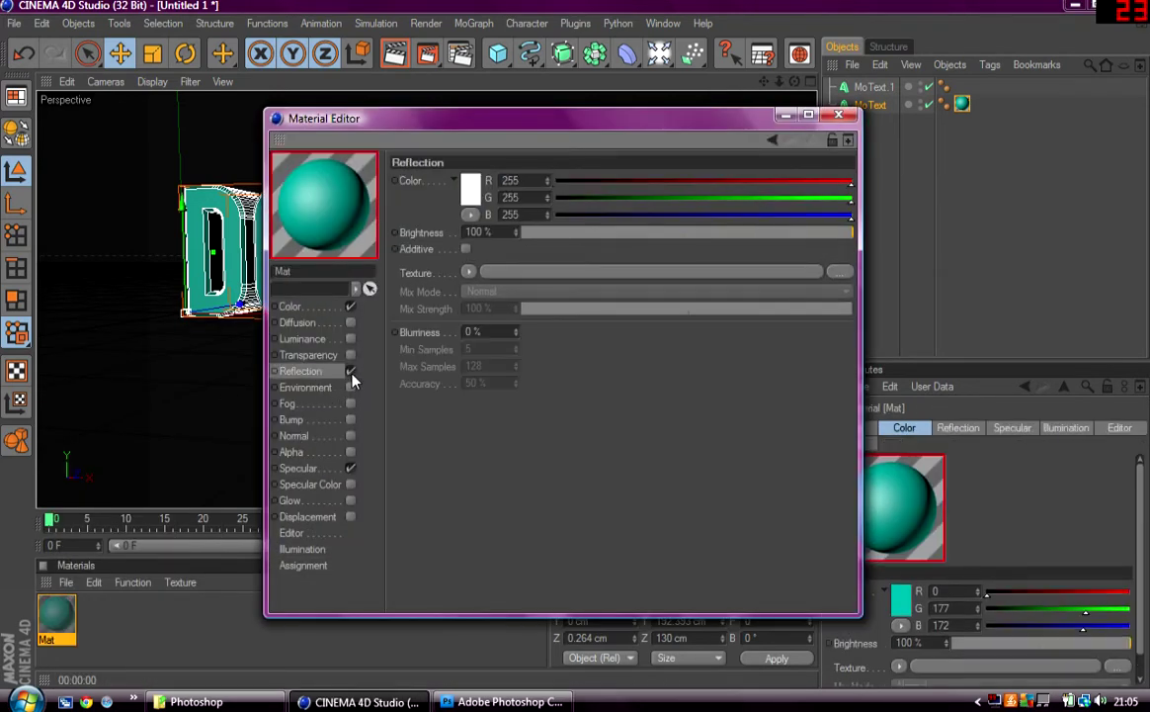
click(515, 235)
click(517, 235)
click(517, 235)
drag(518, 235, 379, 237)
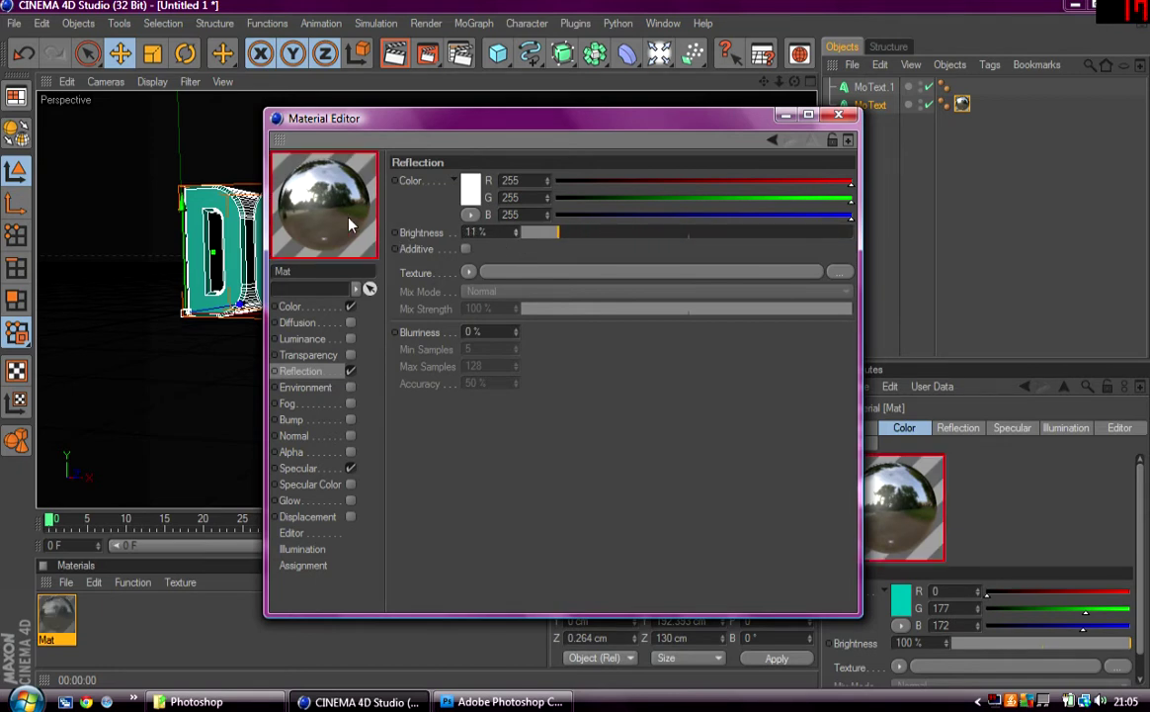
drag(516, 234, 516, 233)
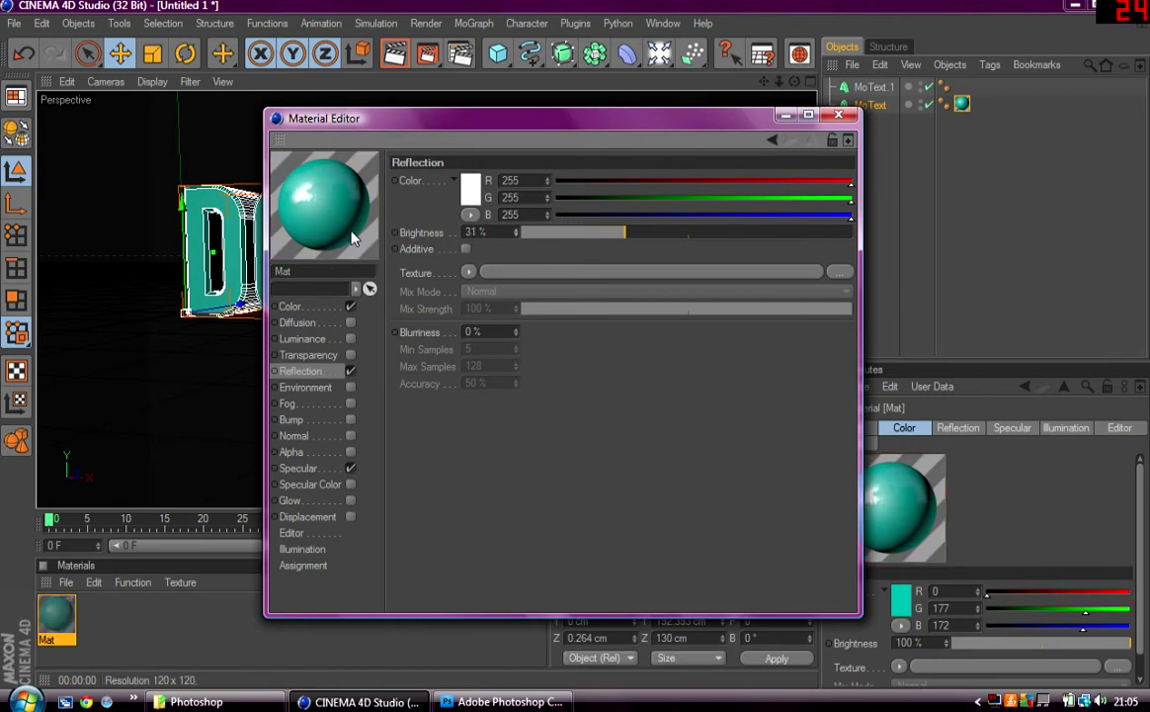
Try the material's Luminance channel, leave it off, and render a preview of the teal text
click(350, 339)
click(350, 339)
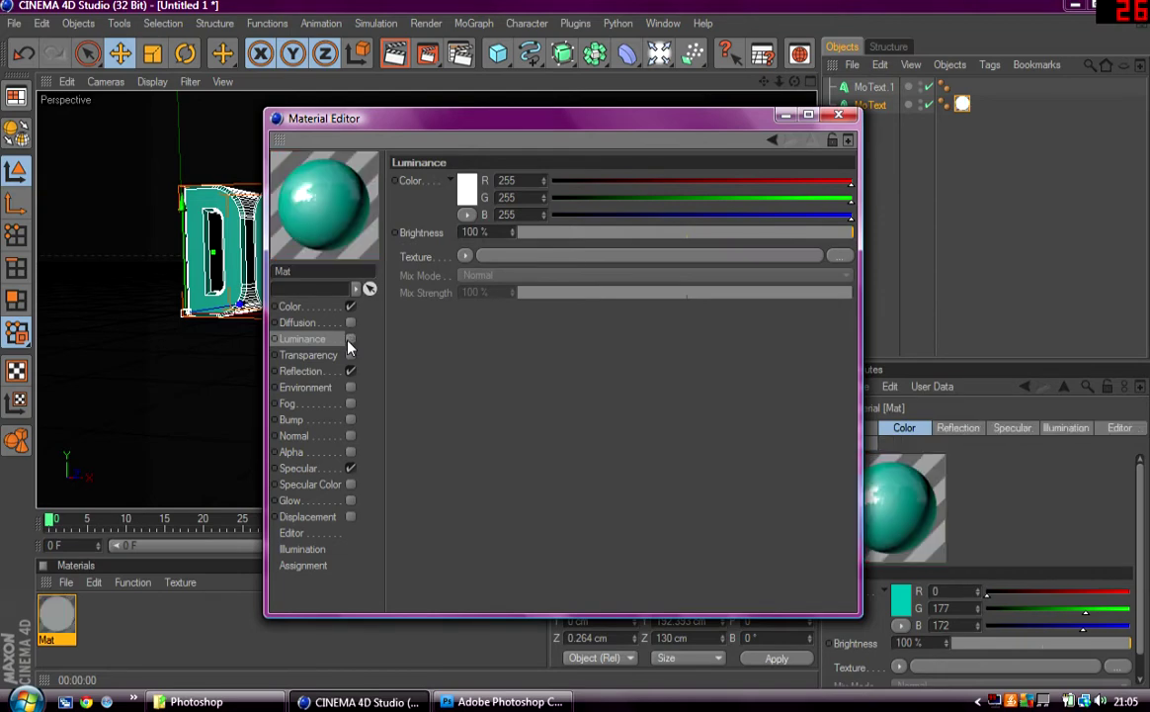
click(838, 114)
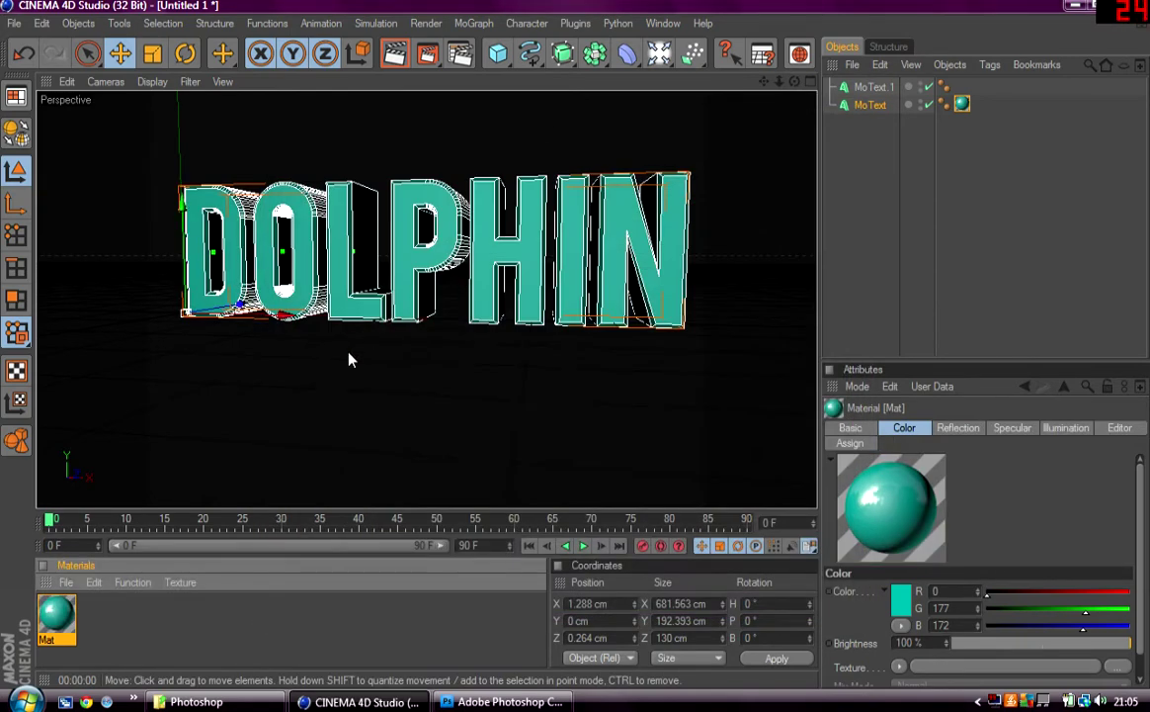
click(395, 54)
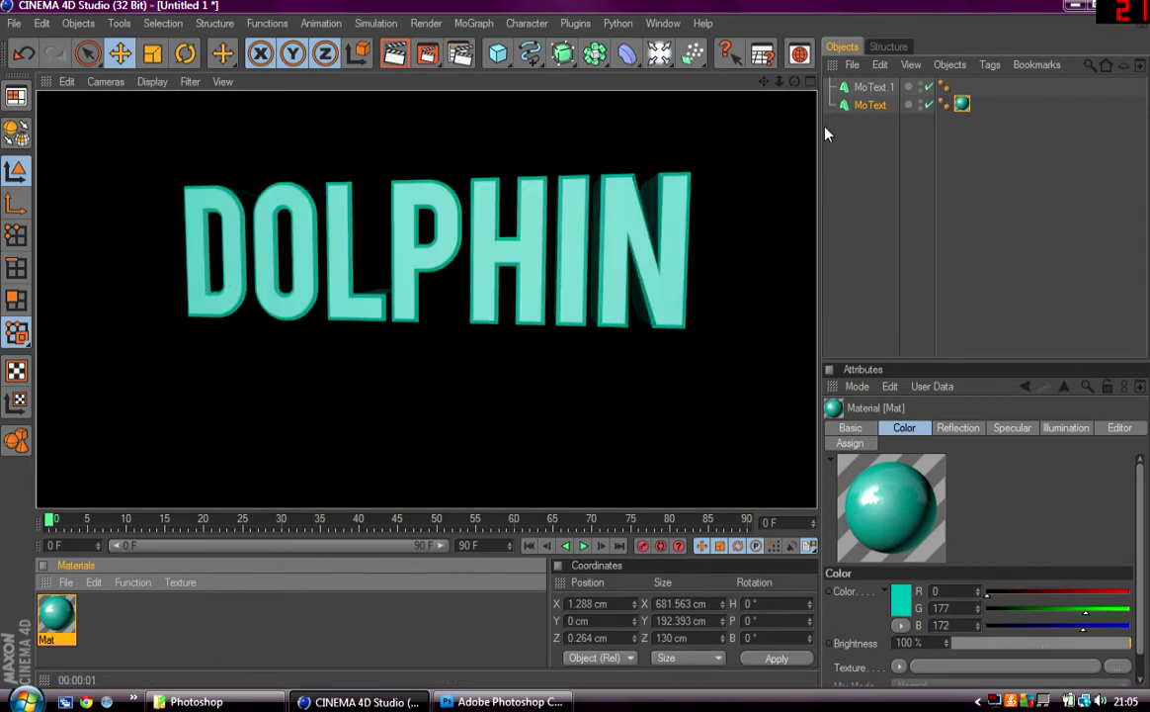
Duplicate the teal material and recolour one of the two white (RGB 255, 255, 255)
right_click(54, 615)
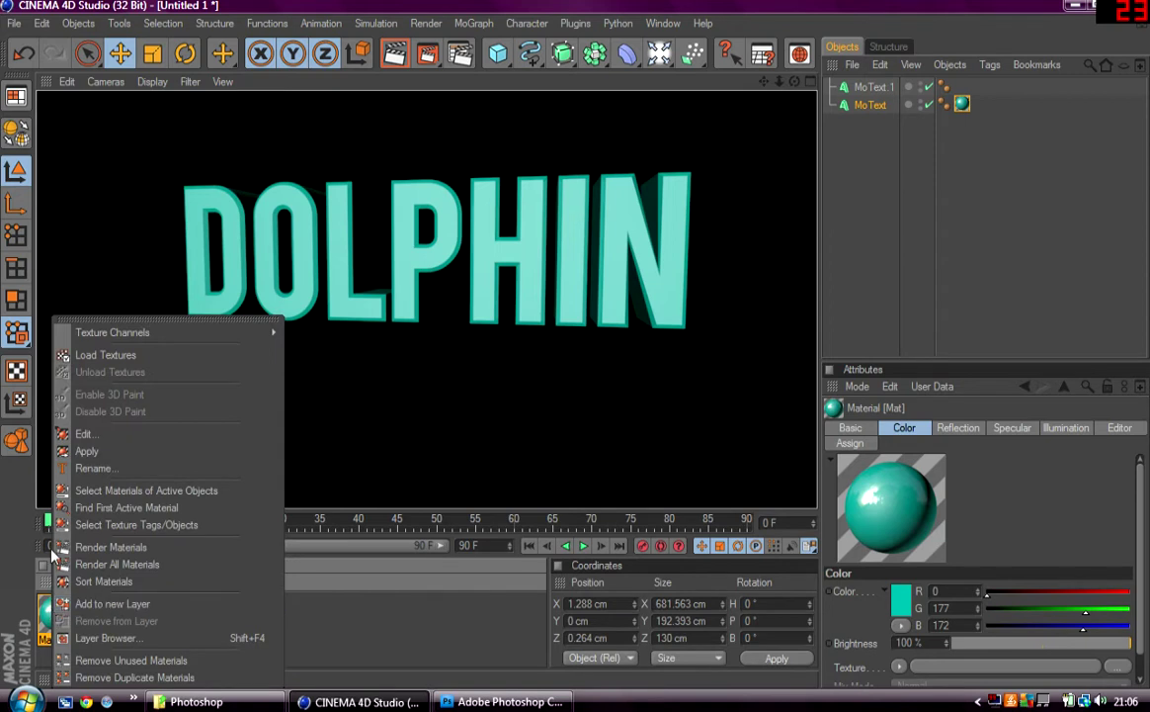
click(48, 620)
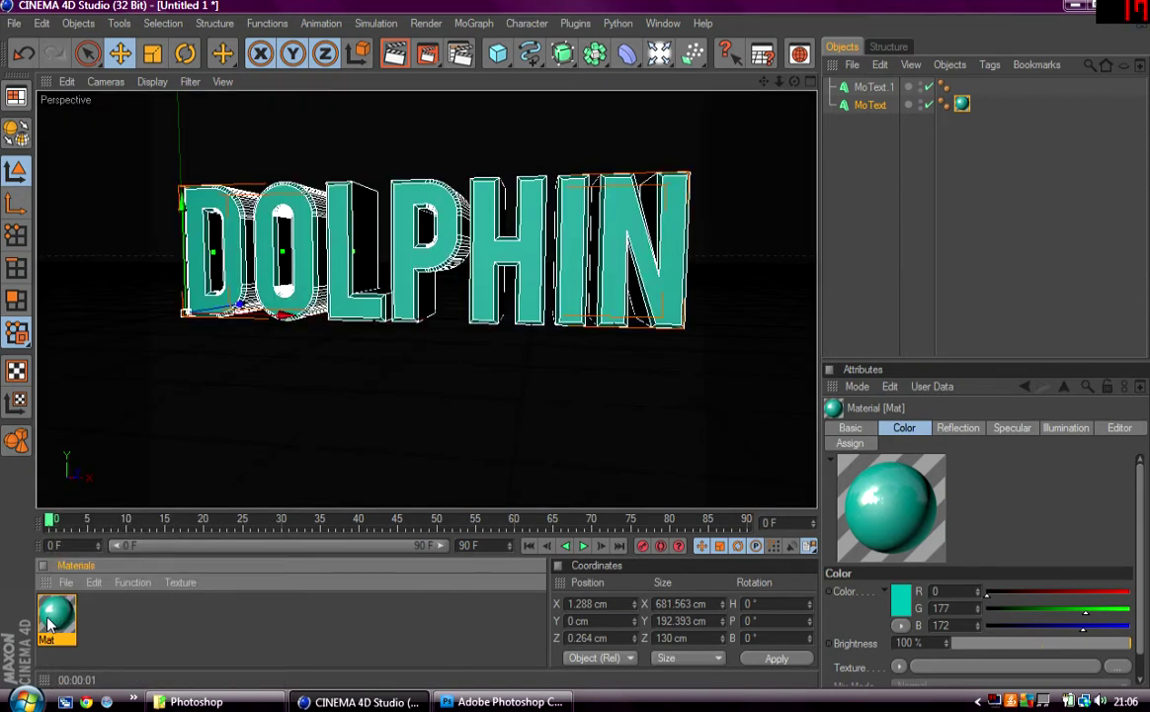
key(ctrl+c)
key(ctrl+v)
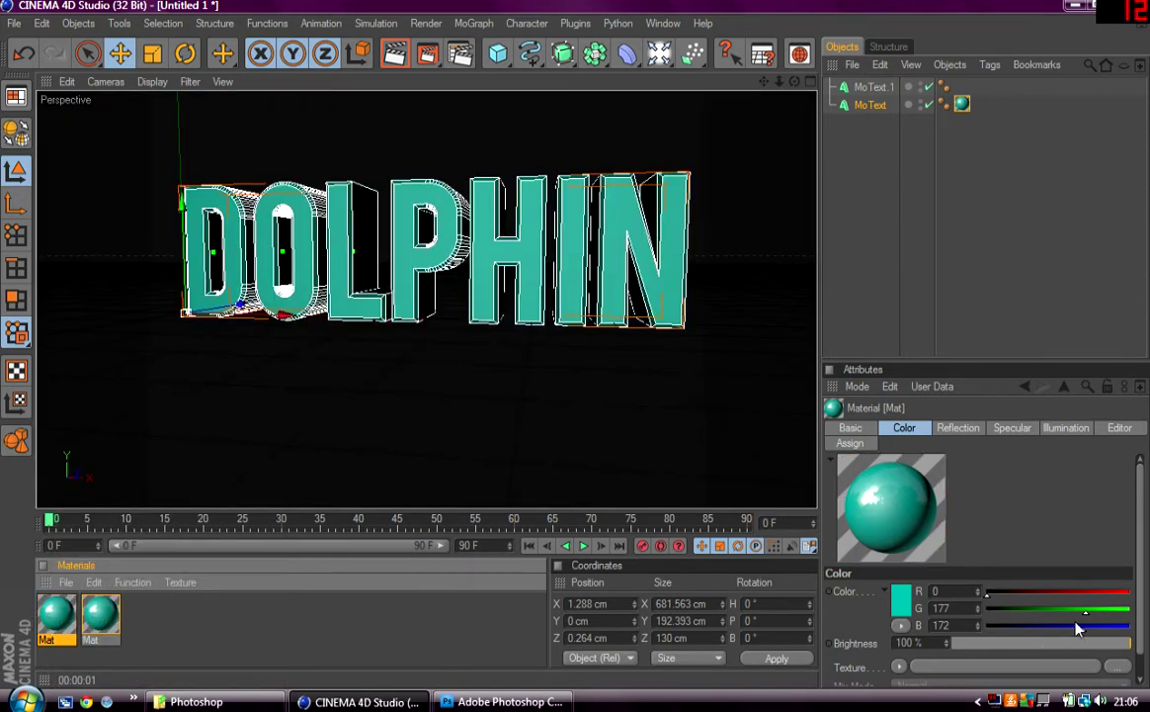
click(902, 600)
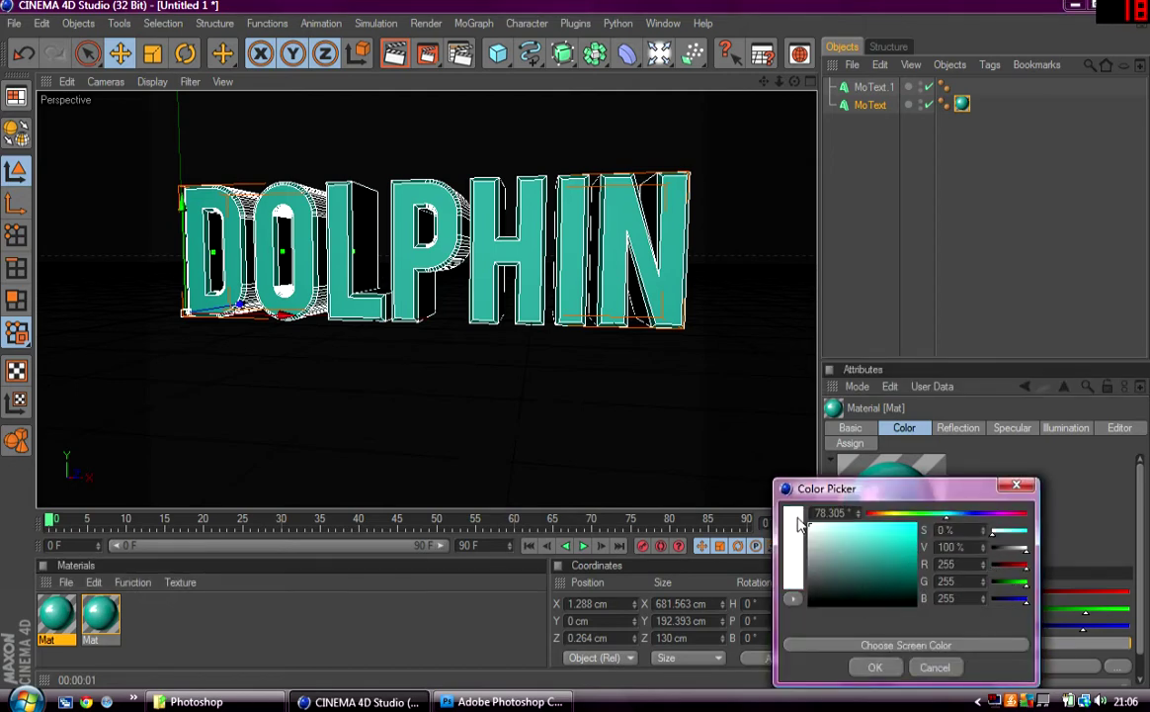
click(874, 667)
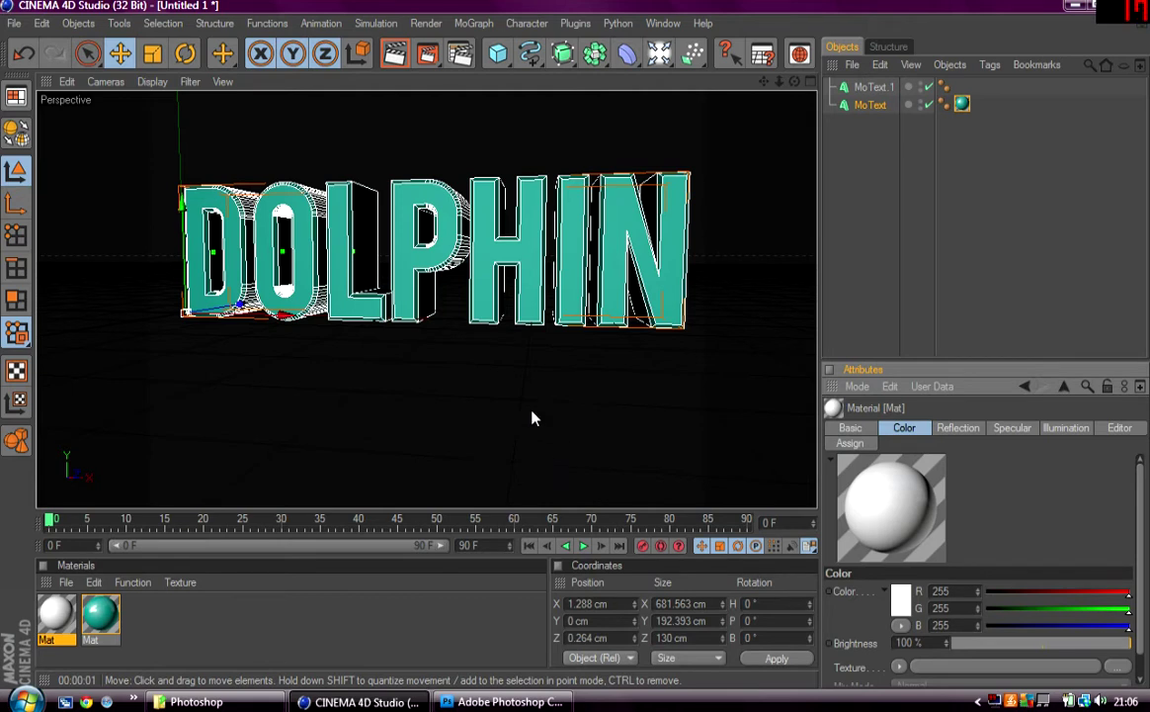
Apply the white material to the 60-deep text copy and shift the copy along X to about 9.5 cm
drag(44, 628, 917, 92)
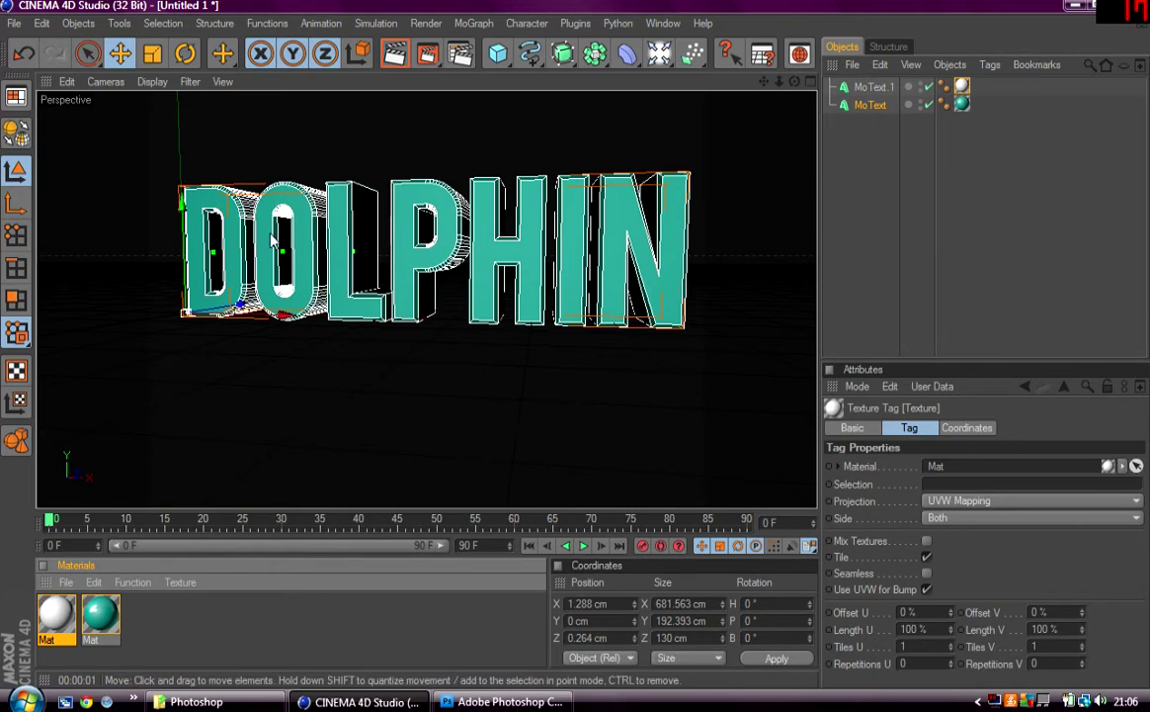
click(888, 89)
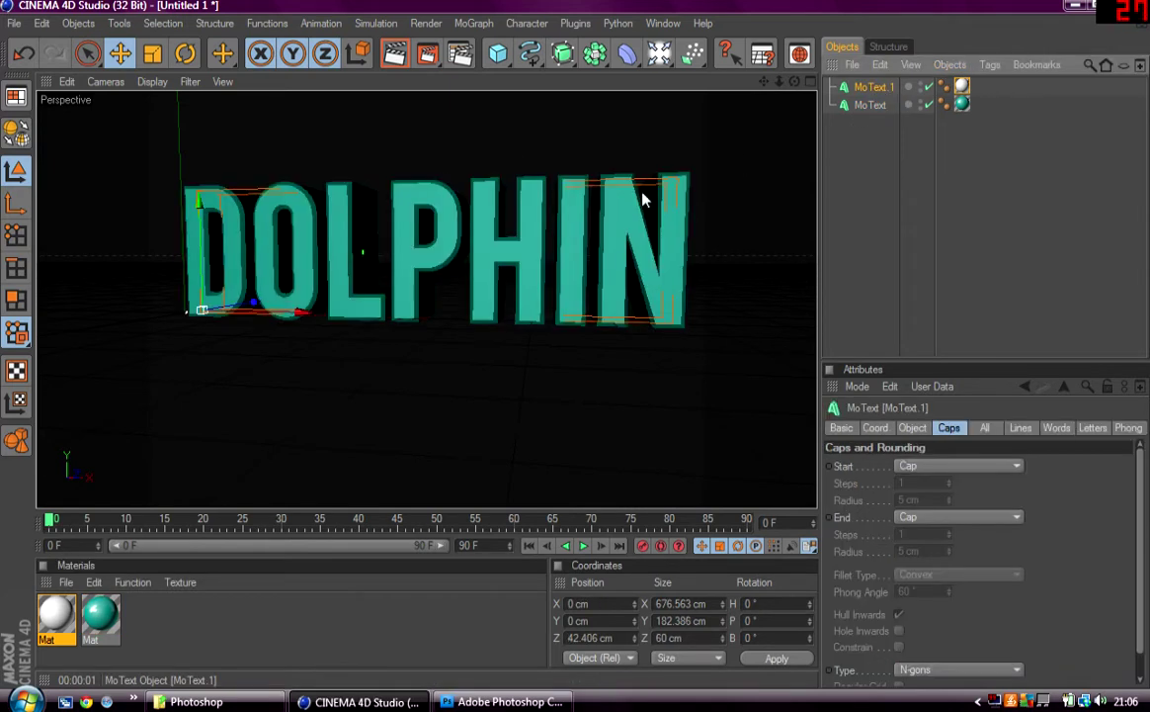
drag(301, 319, 308, 317)
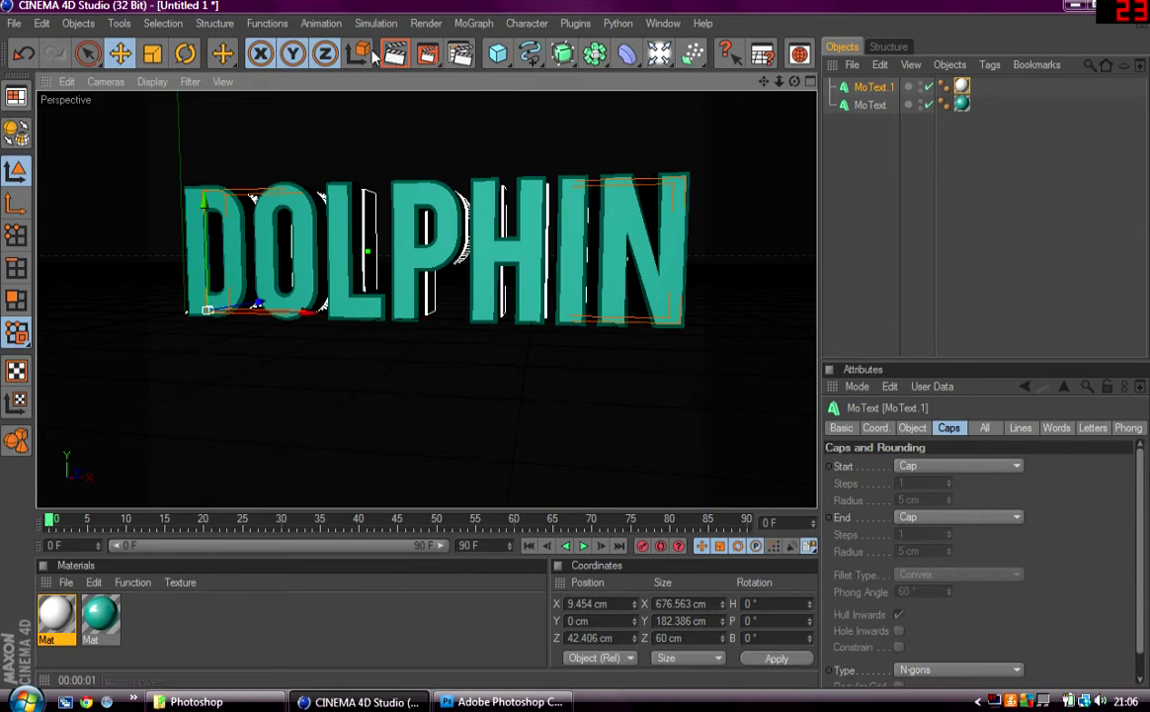
Render a perspective preview of the teal text with its white inner layer
key(ctrl+r)
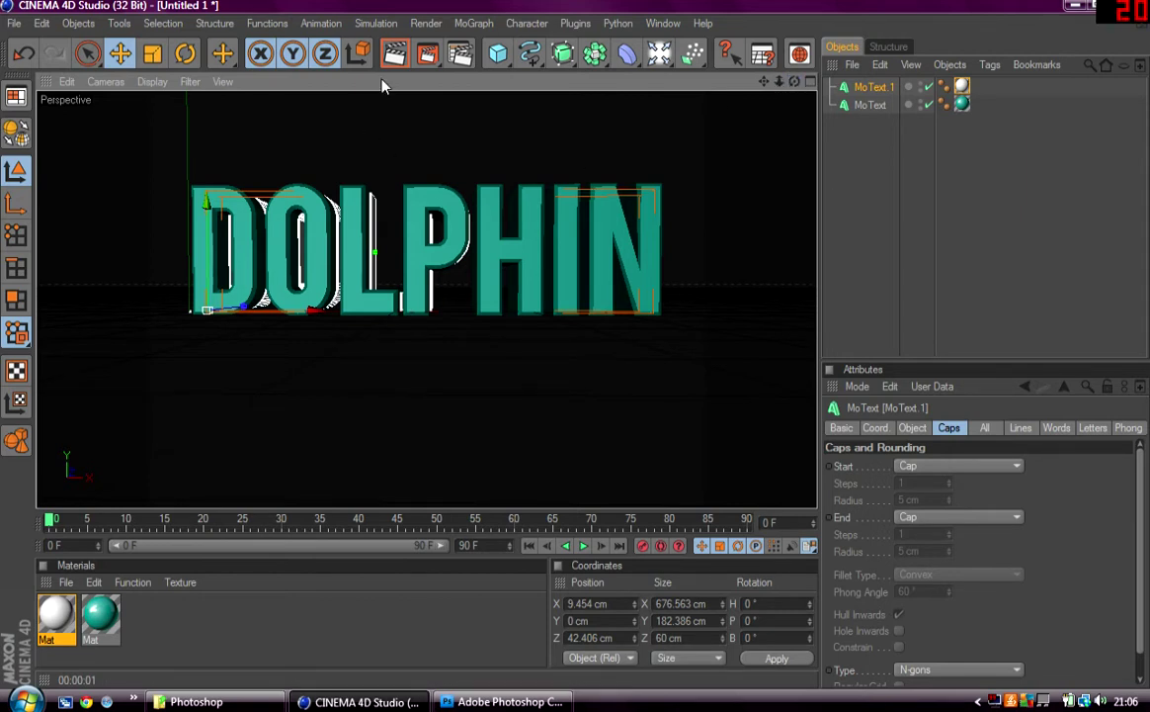
click(394, 53)
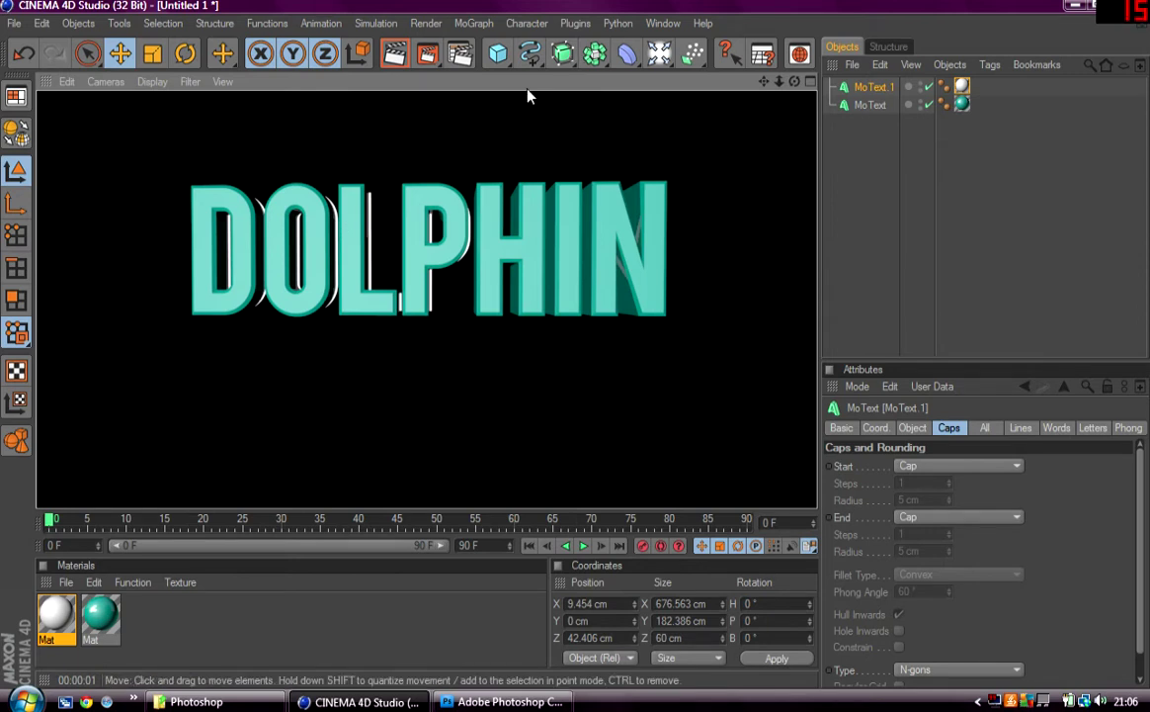
click(875, 90)
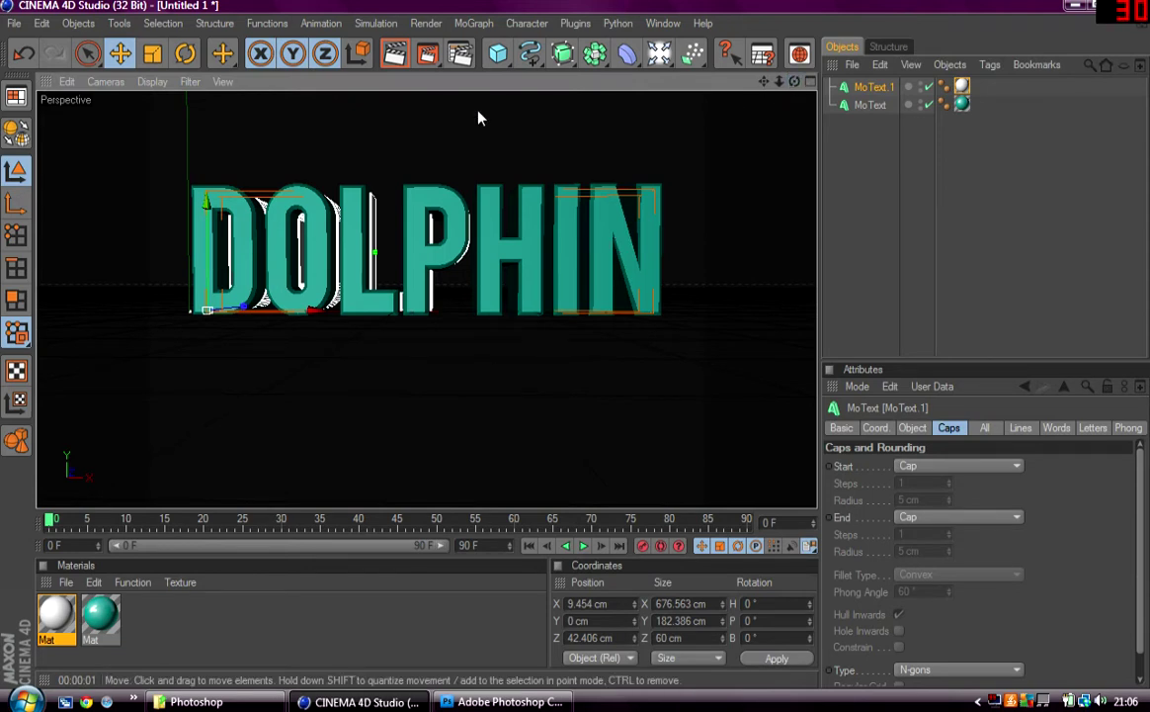
Save the project as "dolphin" in the Documents folder and close CINEMA 4D
click(14, 22)
click(67, 181)
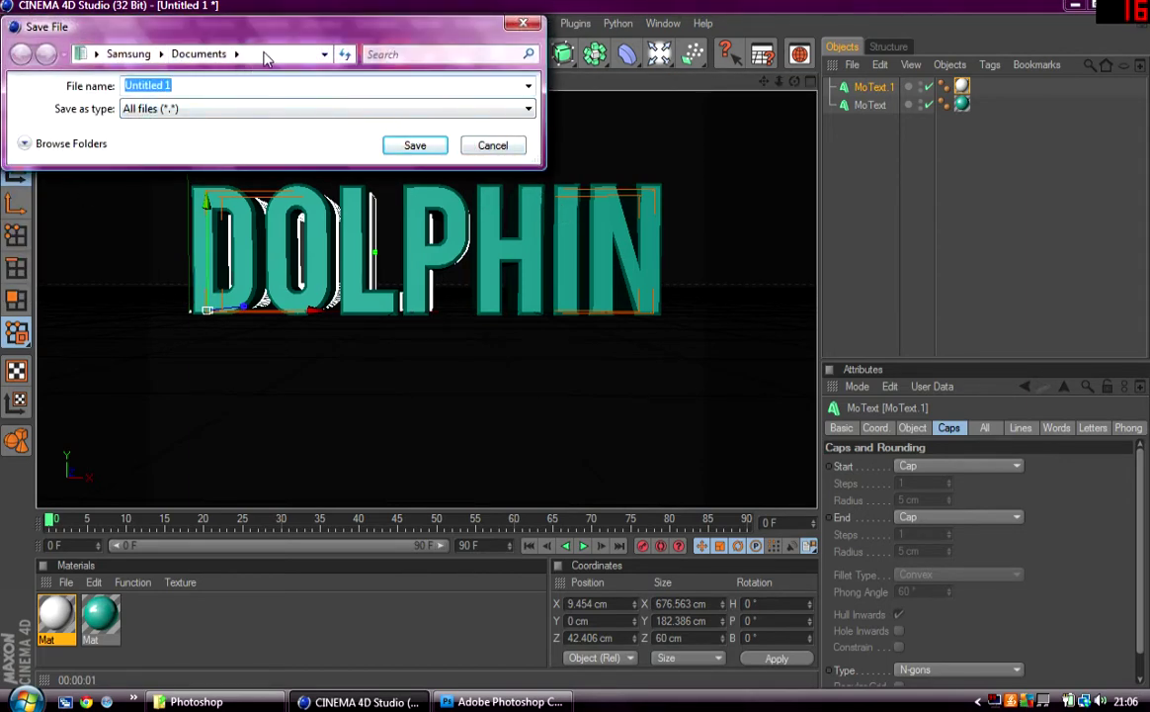
text(dolphin)
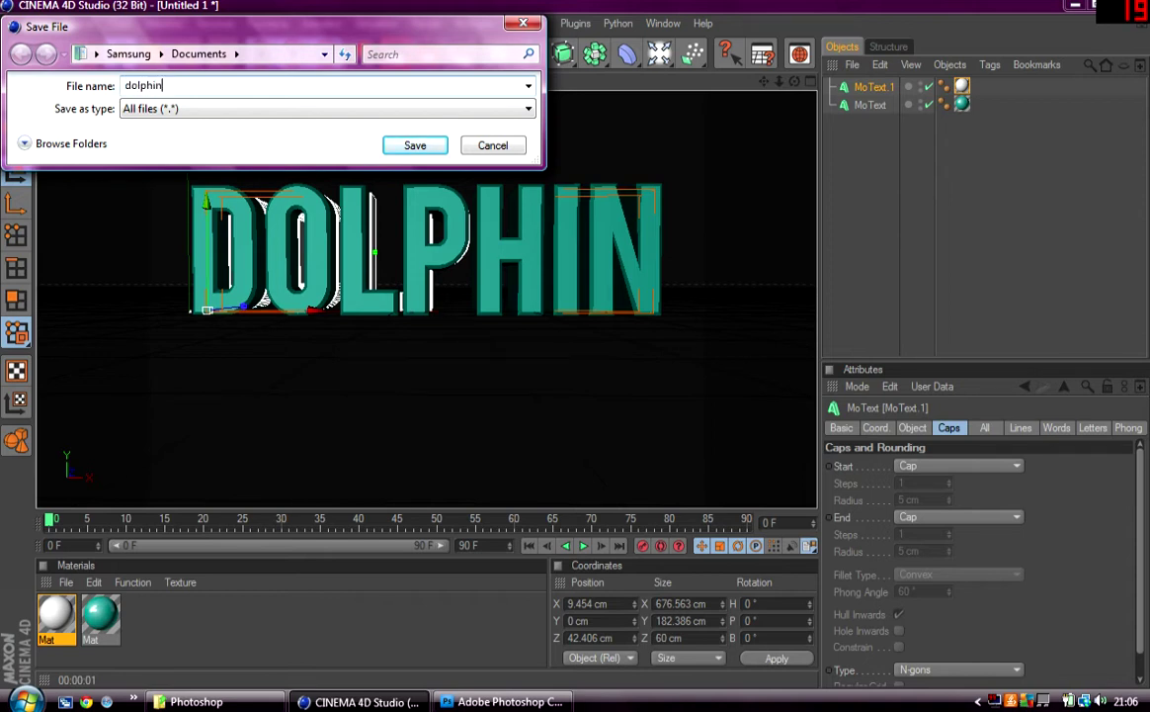
key(Return)
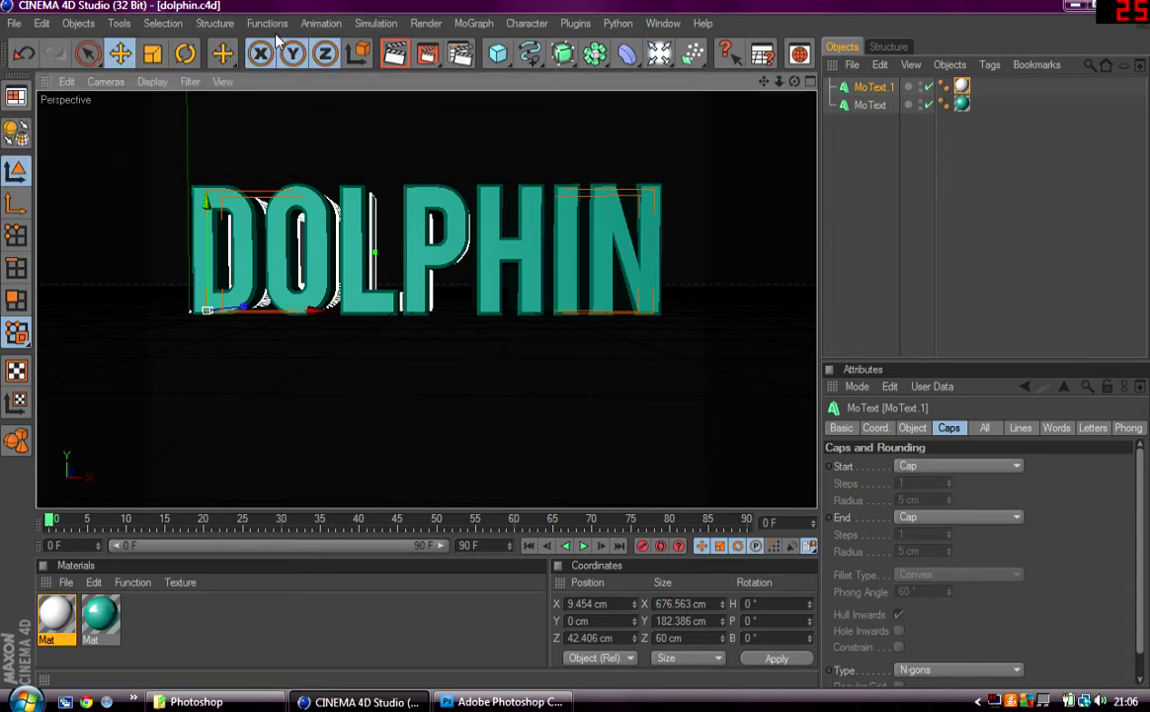
right_click(361, 701)
click(404, 687)
Launch the 32-bit CINEMA 4D again from the "Cinema 4d studio r12" folder on the desktop
click(197, 701)
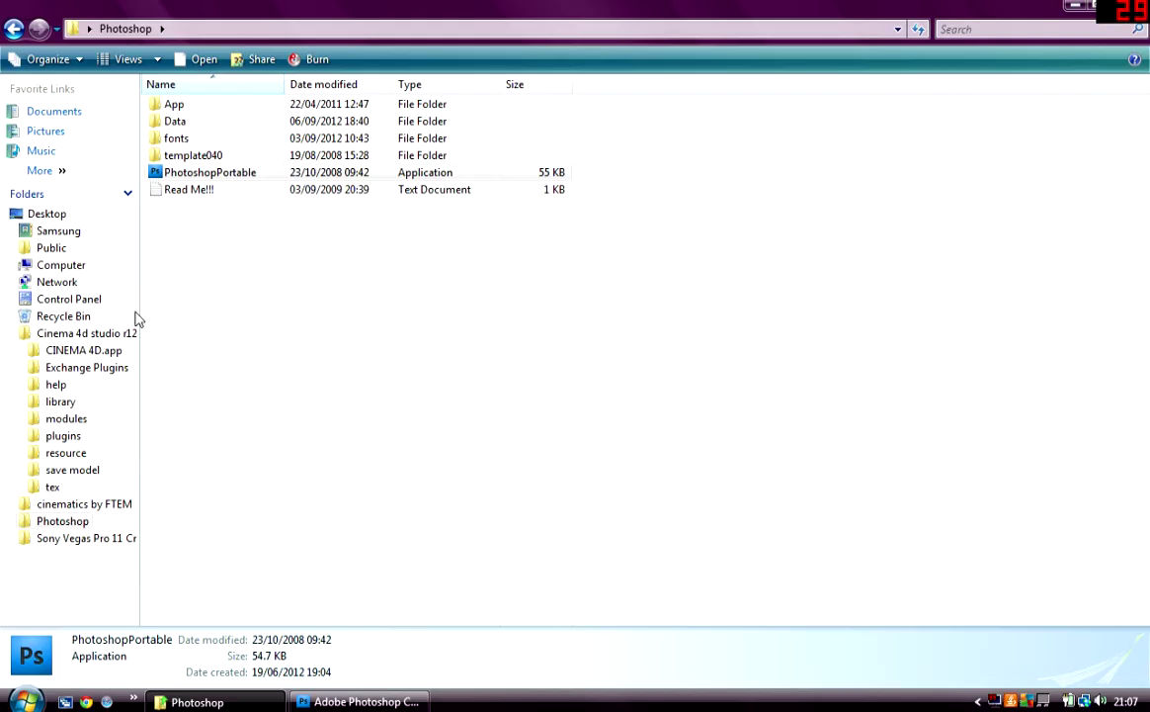
click(54, 112)
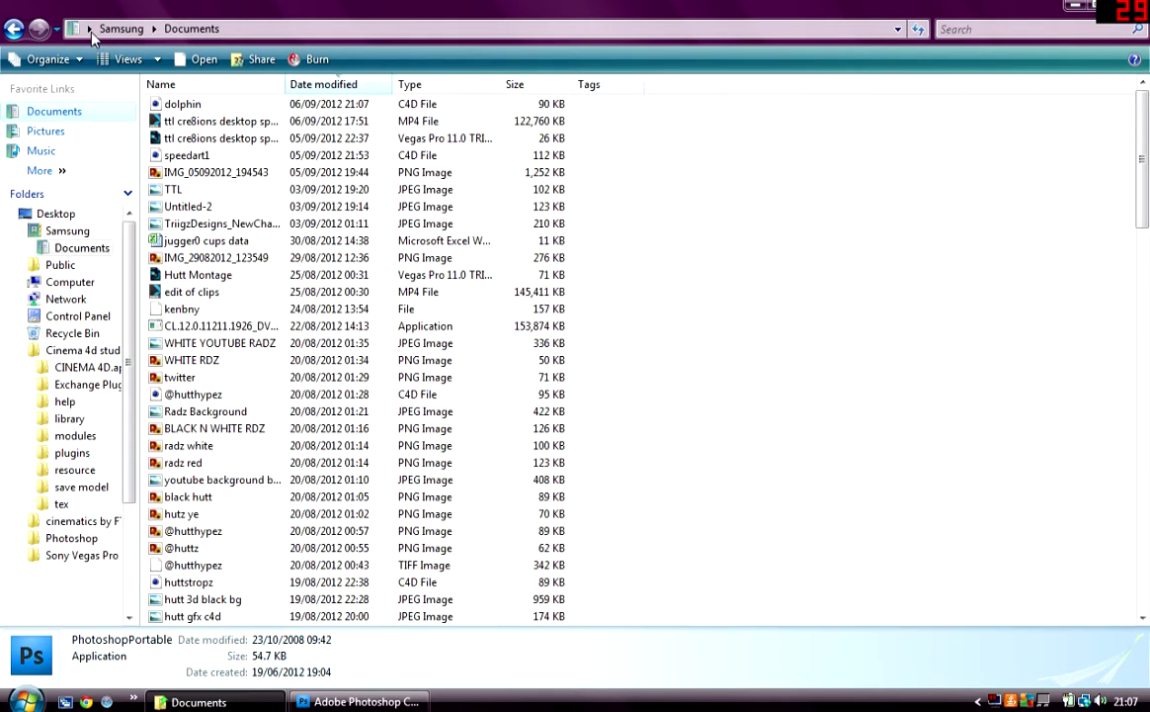
click(89, 29)
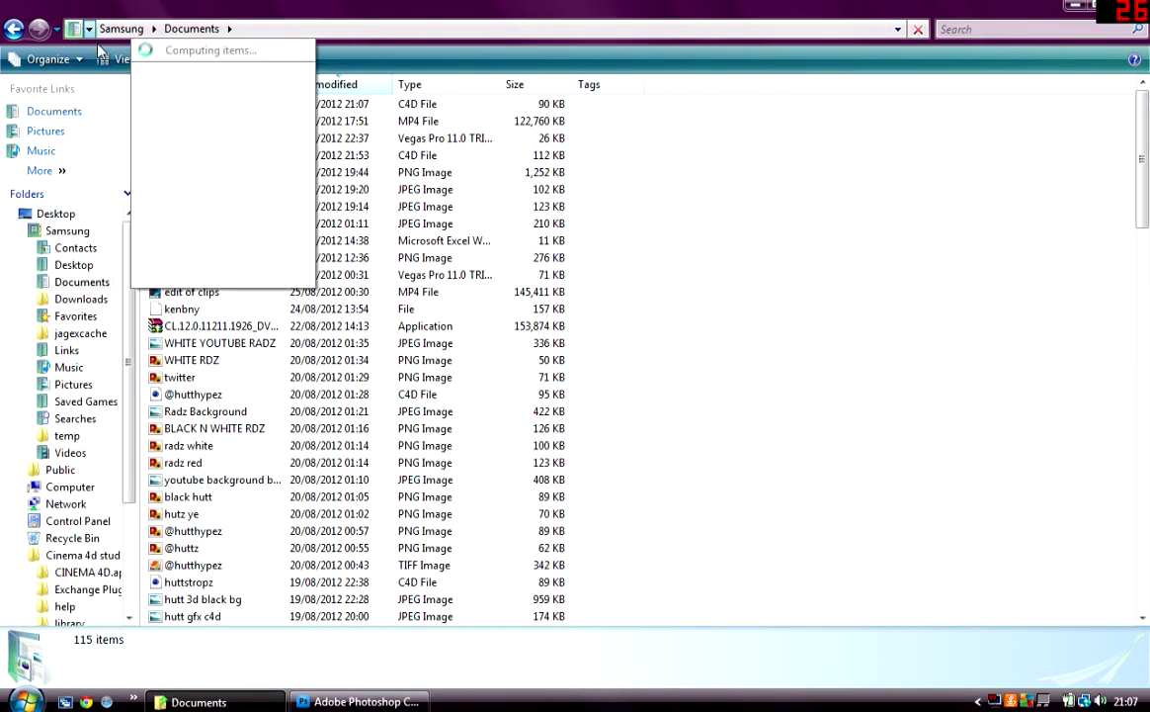
click(165, 73)
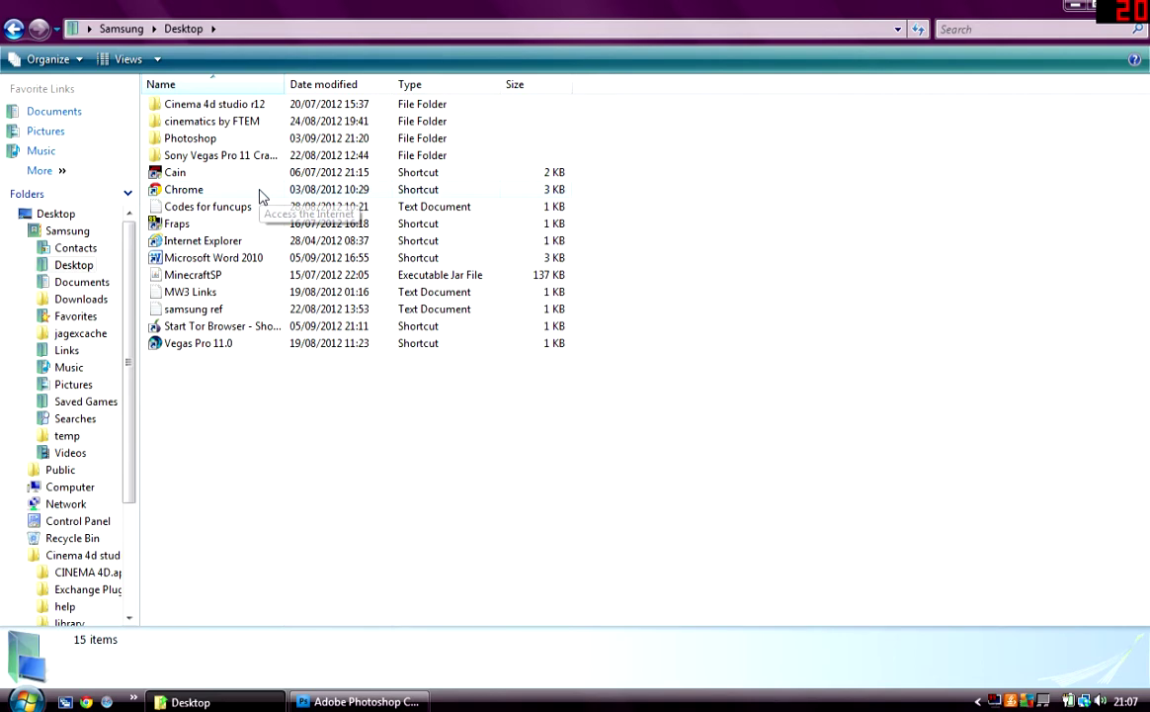
double_click(229, 104)
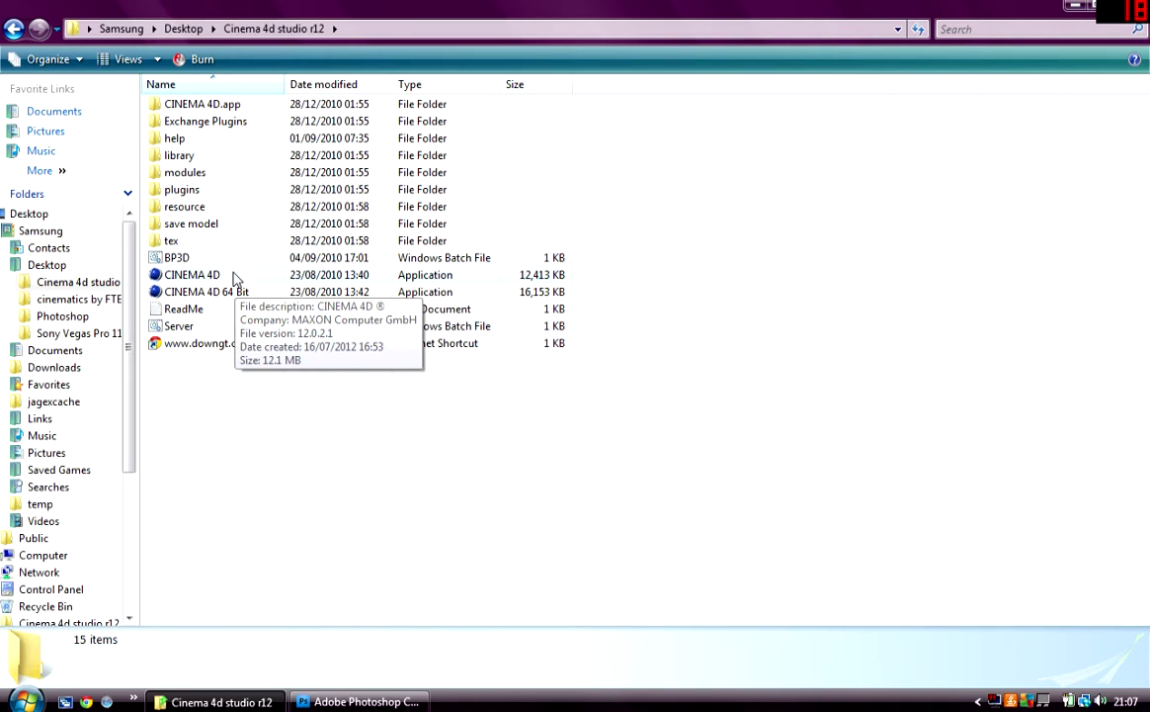
double_click(236, 277)
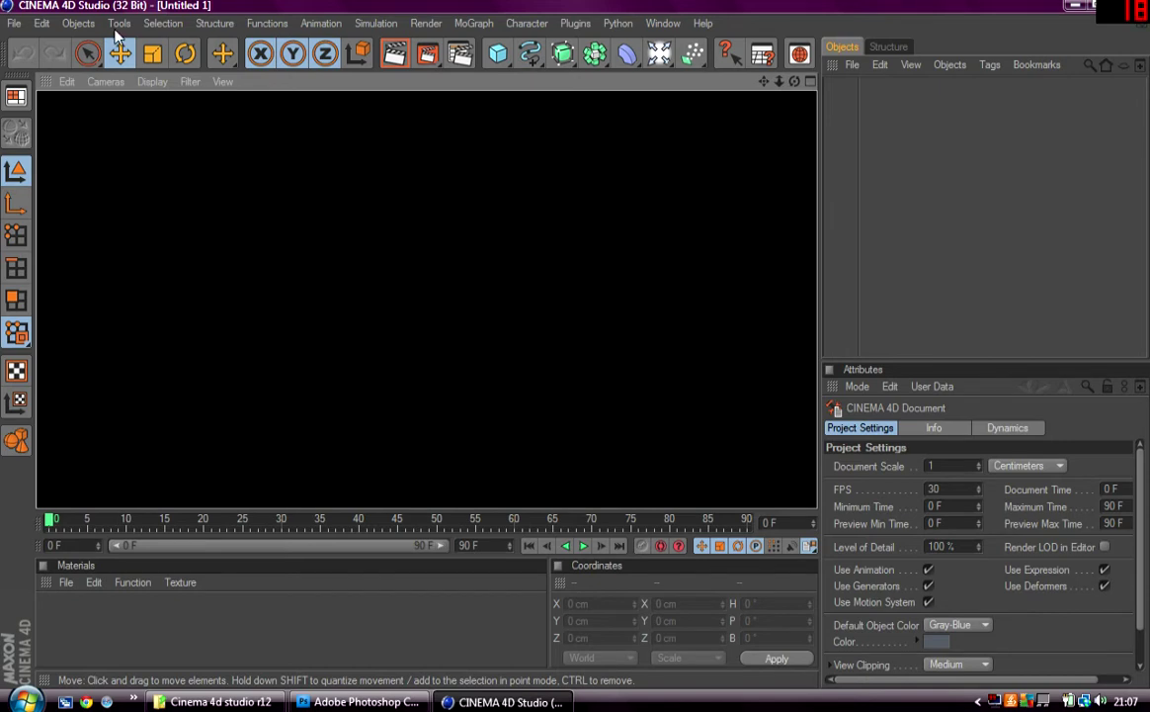
Open the saved "dolphin" project from the Documents folder
click(15, 25)
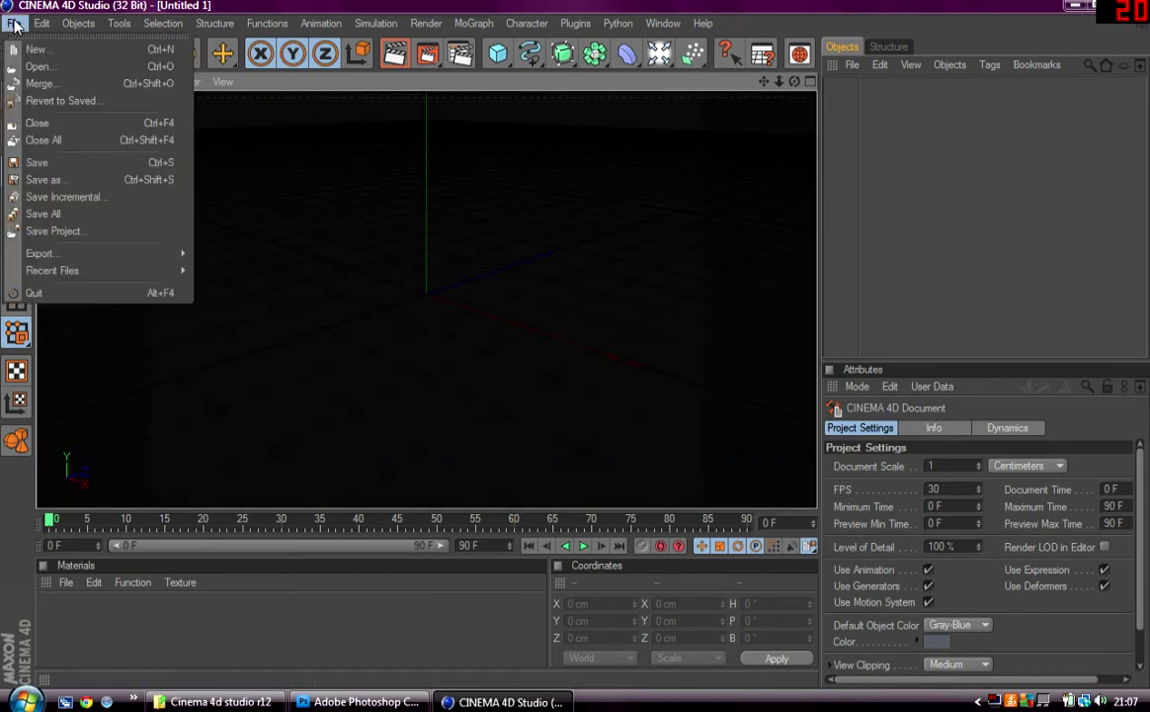
click(53, 65)
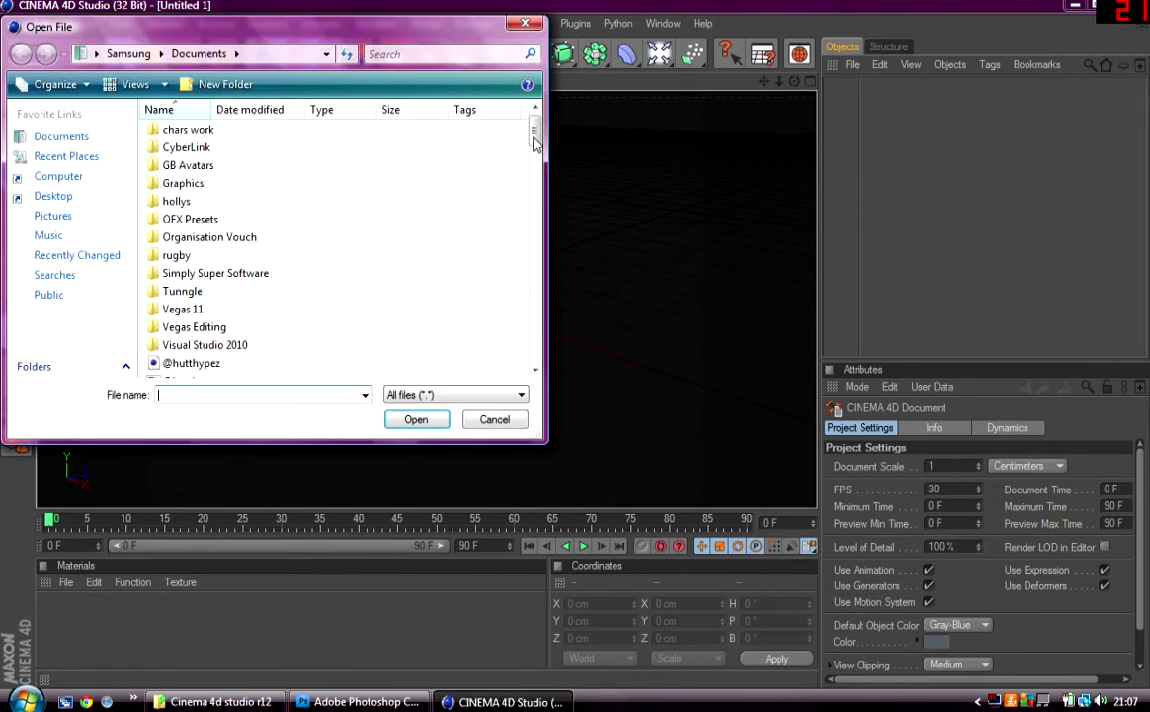
scroll(494, 296, down, 15)
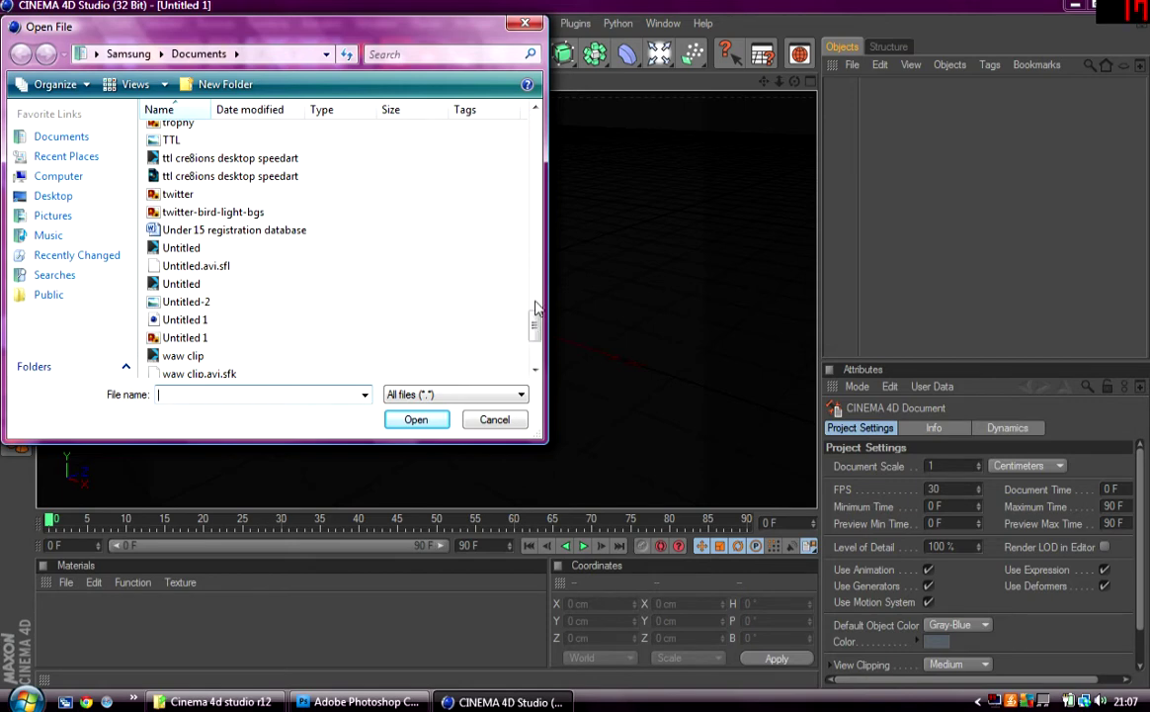
click(536, 146)
drag(535, 146, 535, 168)
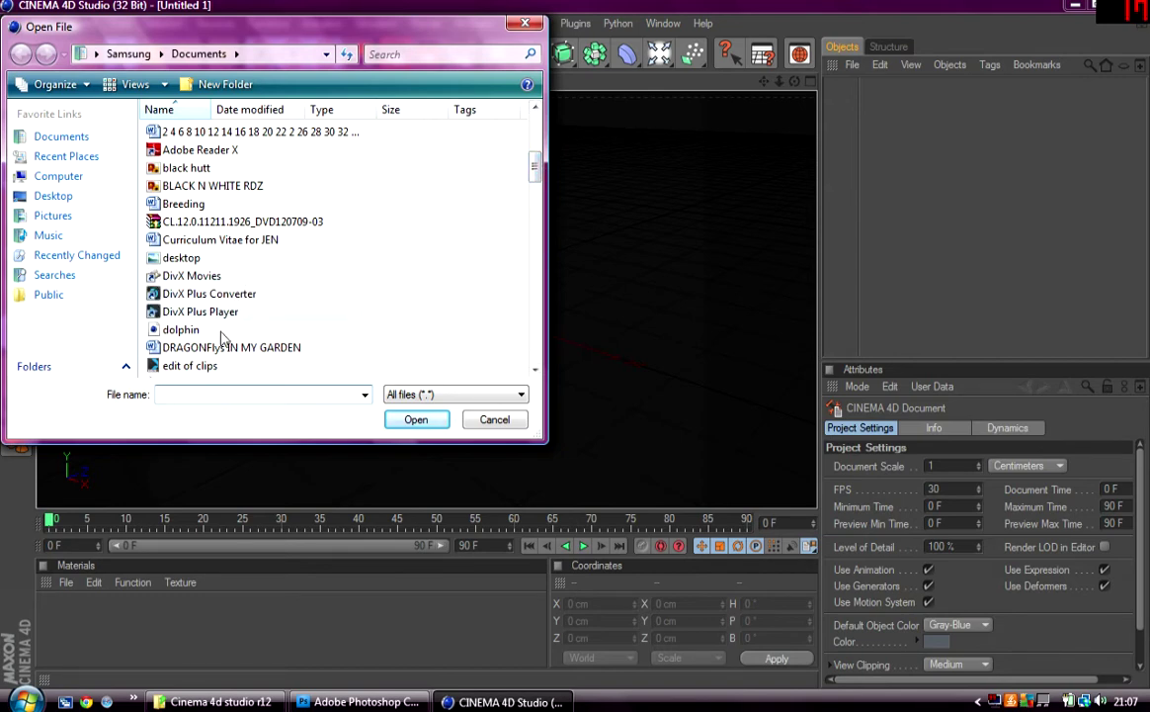
double_click(188, 330)
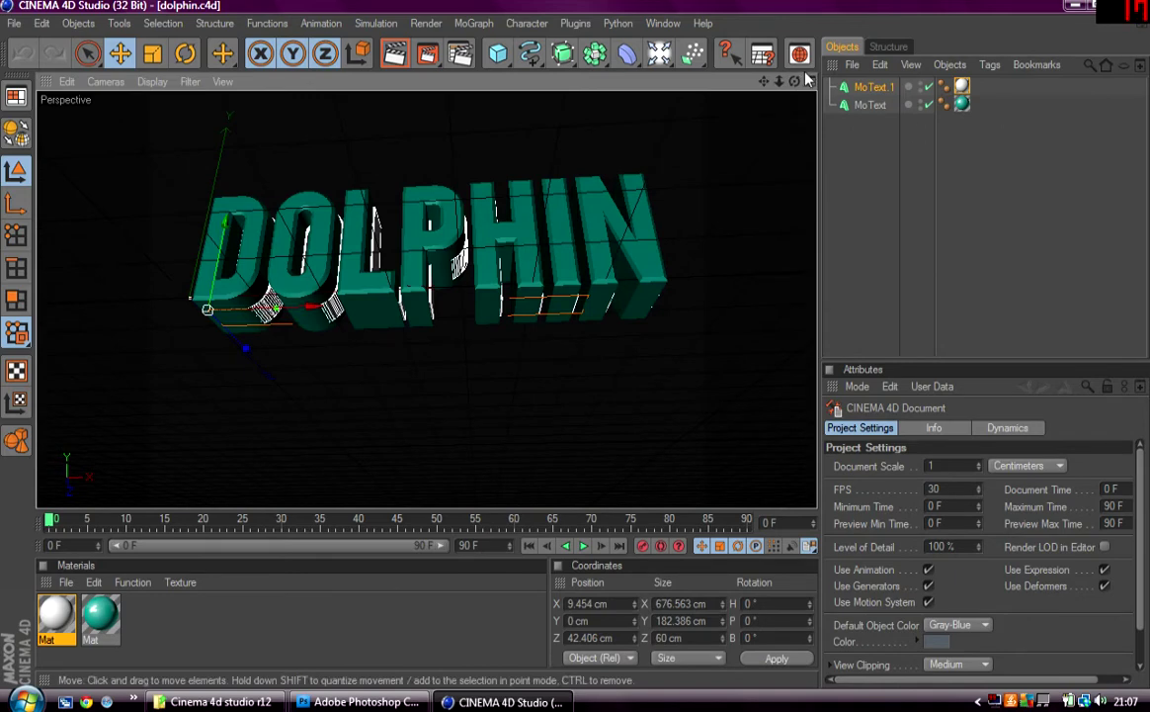
Duplicate the white text copy in place and shift the duplicate along X to about -7.1 cm
mouse_move(794, 82)
mouse_down()
mouse_move(782, 79)
mouse_move(793, 73)
mouse_move(793, 110)
mouse_move(840, 115)
mouse_move(794, 82)
mouse_up()
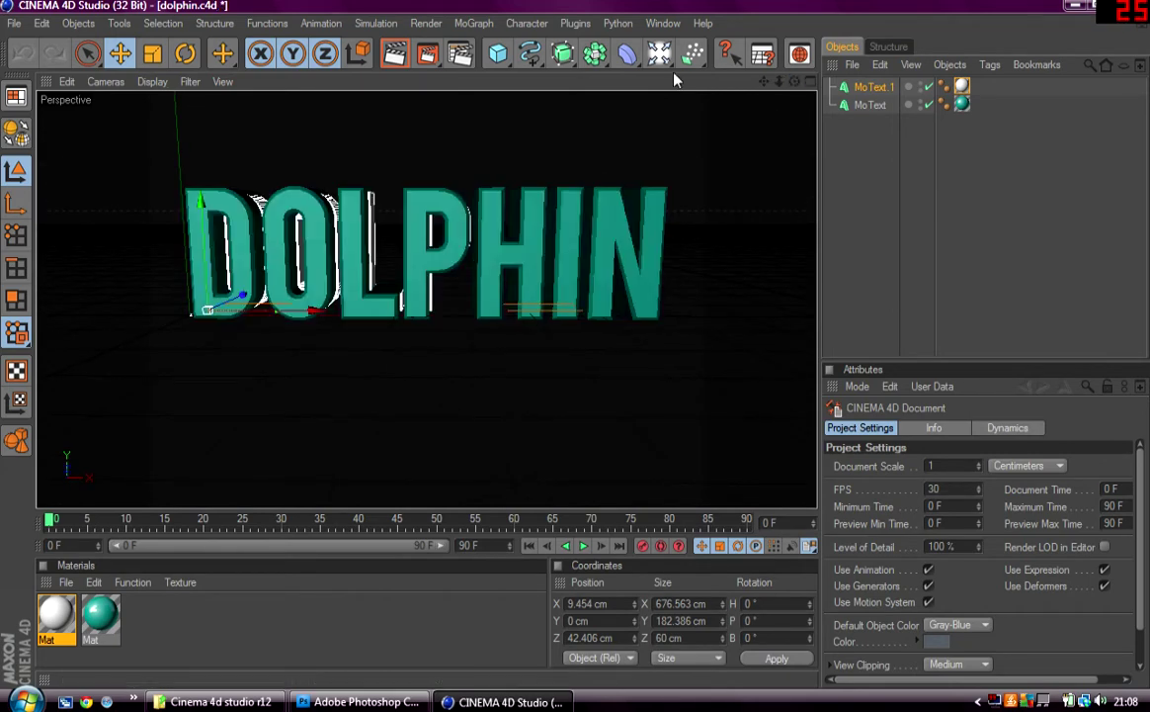
click(873, 89)
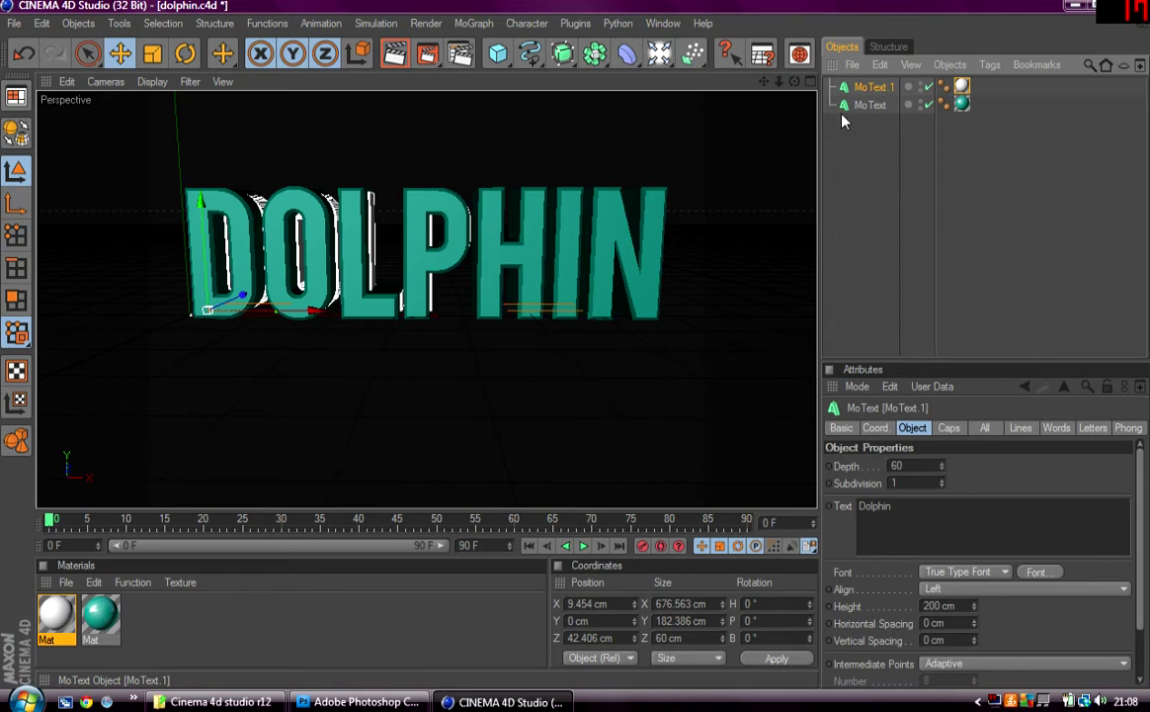
key(ctrl+c)
key(ctrl+v)
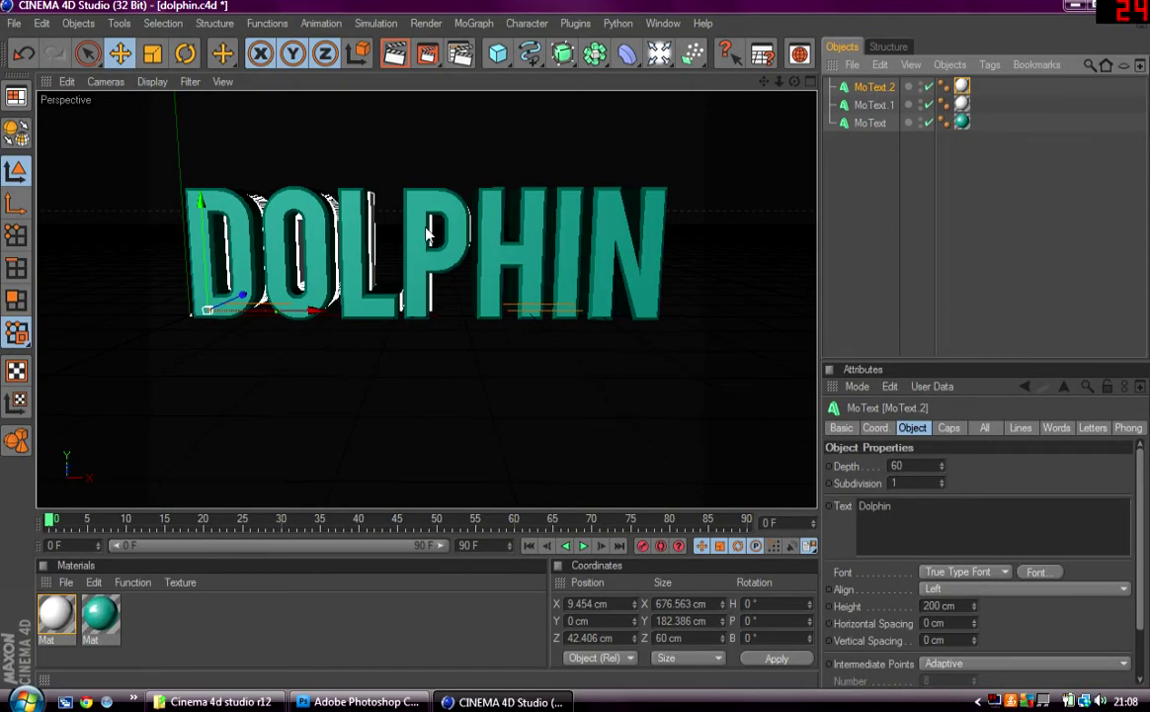
drag(316, 314, 314, 315)
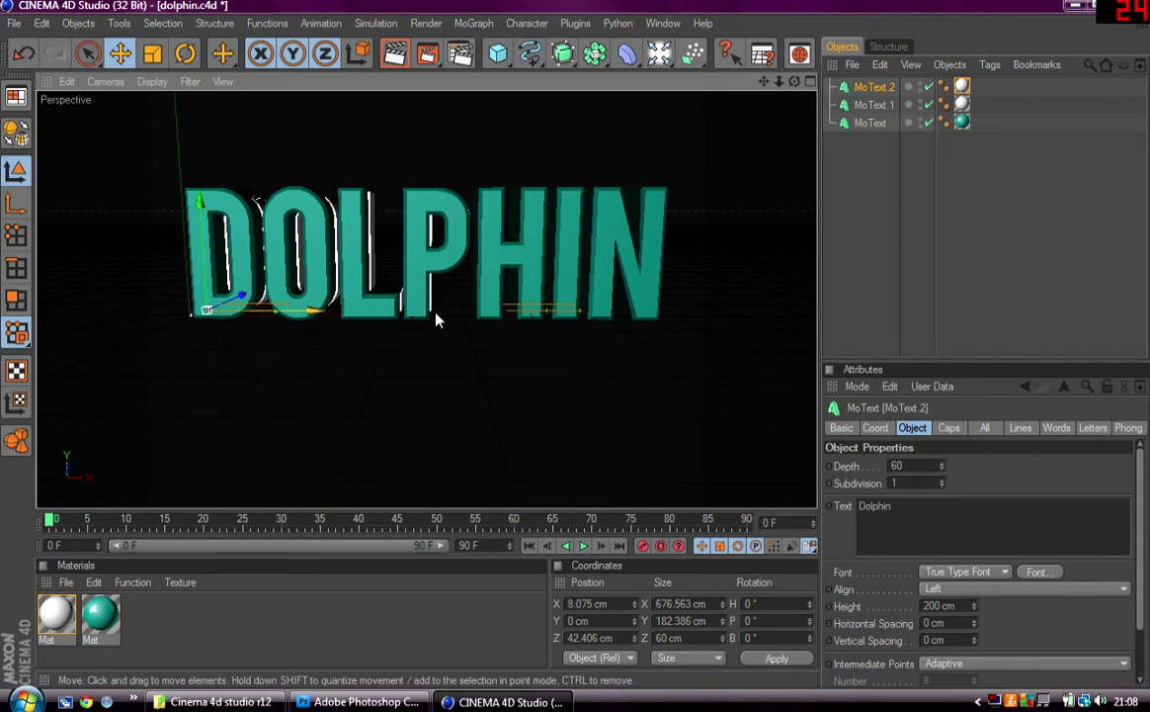
drag(306, 311, 294, 310)
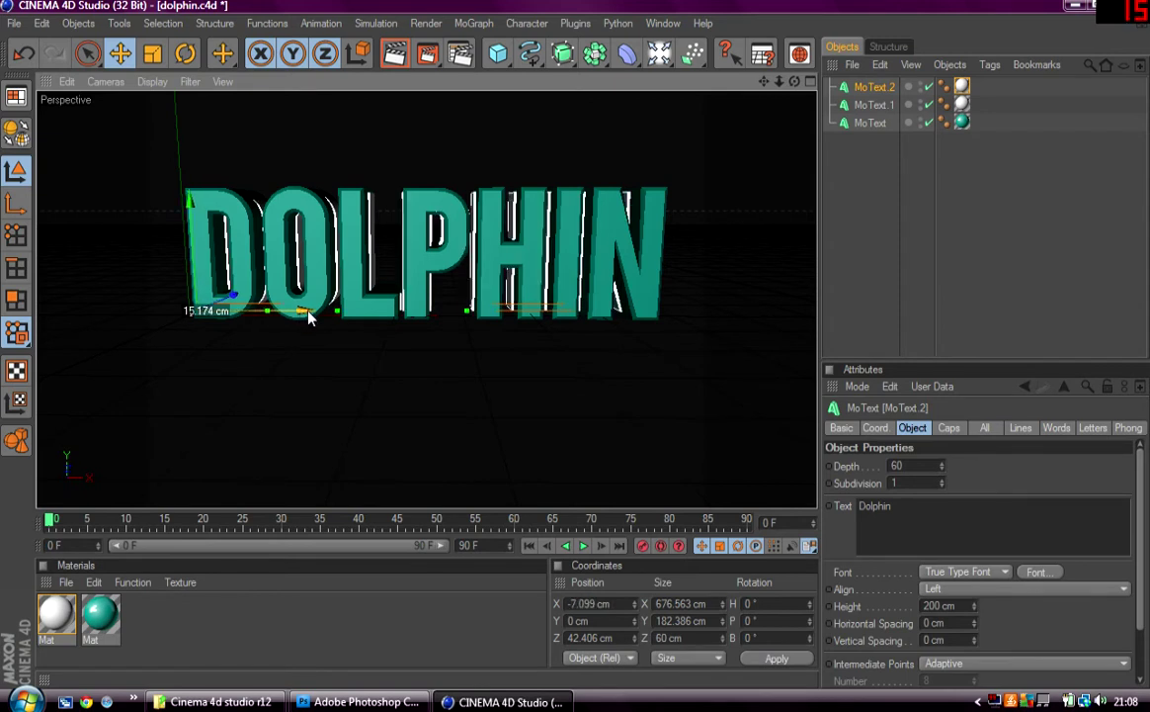
Render a perspective preview of the layered text and frame it slightly smaller in the camera view
click(395, 54)
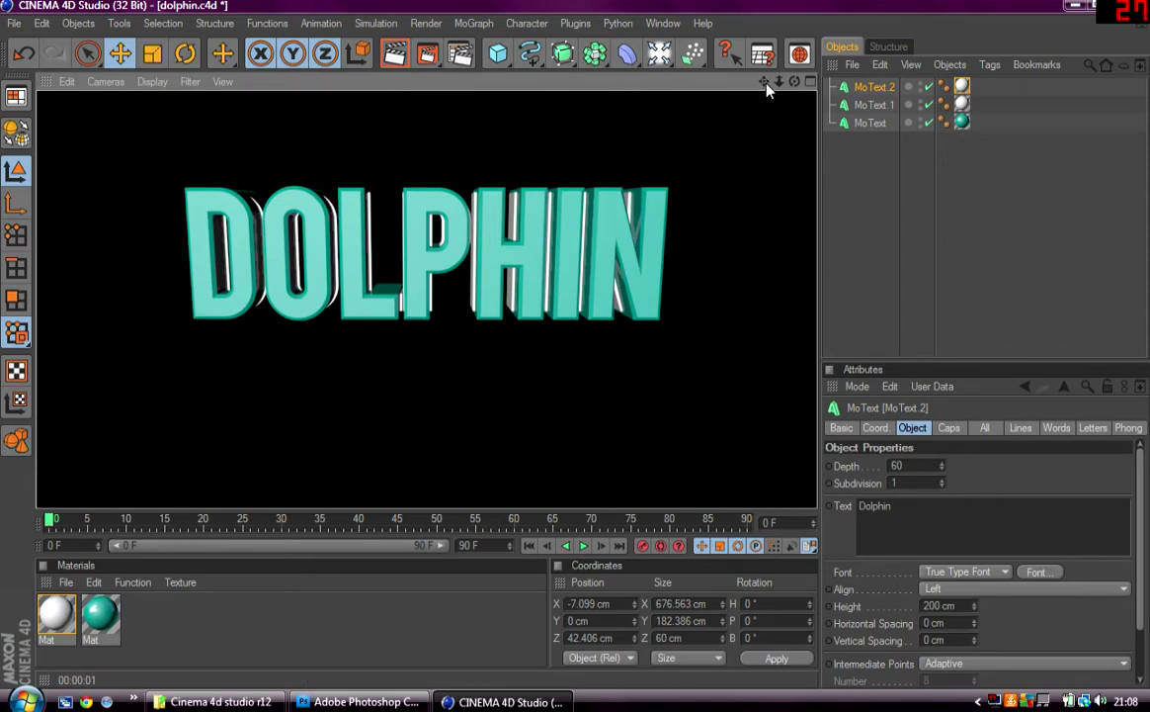
drag(780, 81, 782, 81)
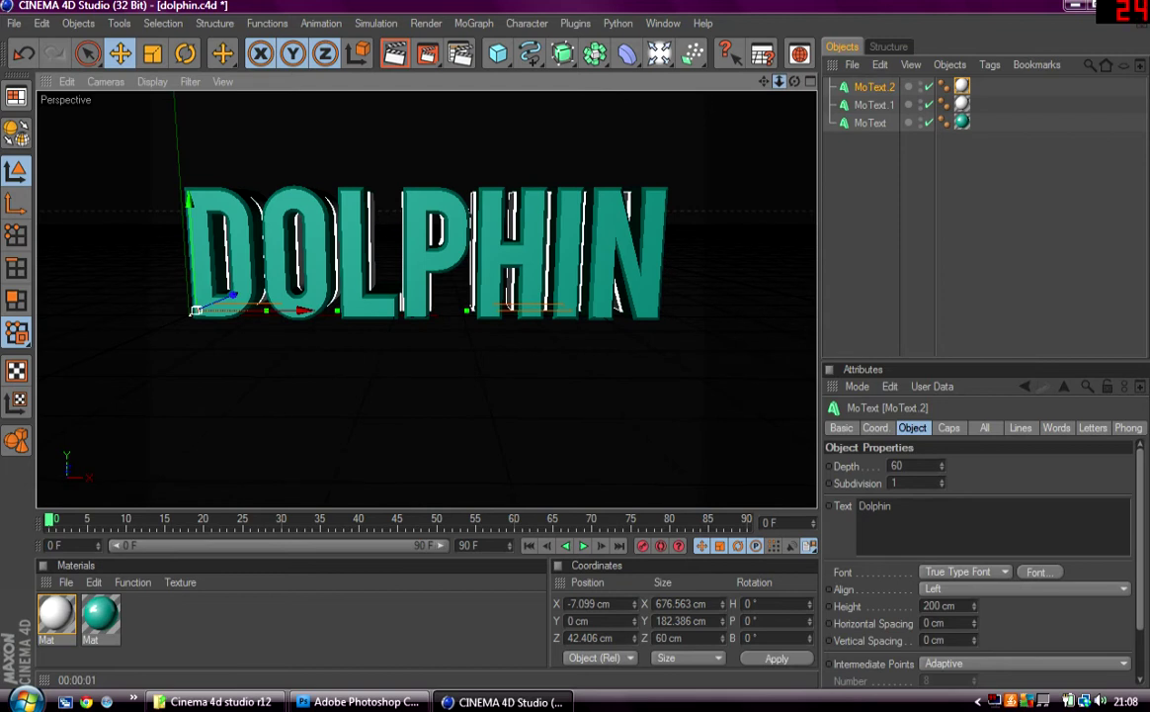
drag(780, 81, 775, 81)
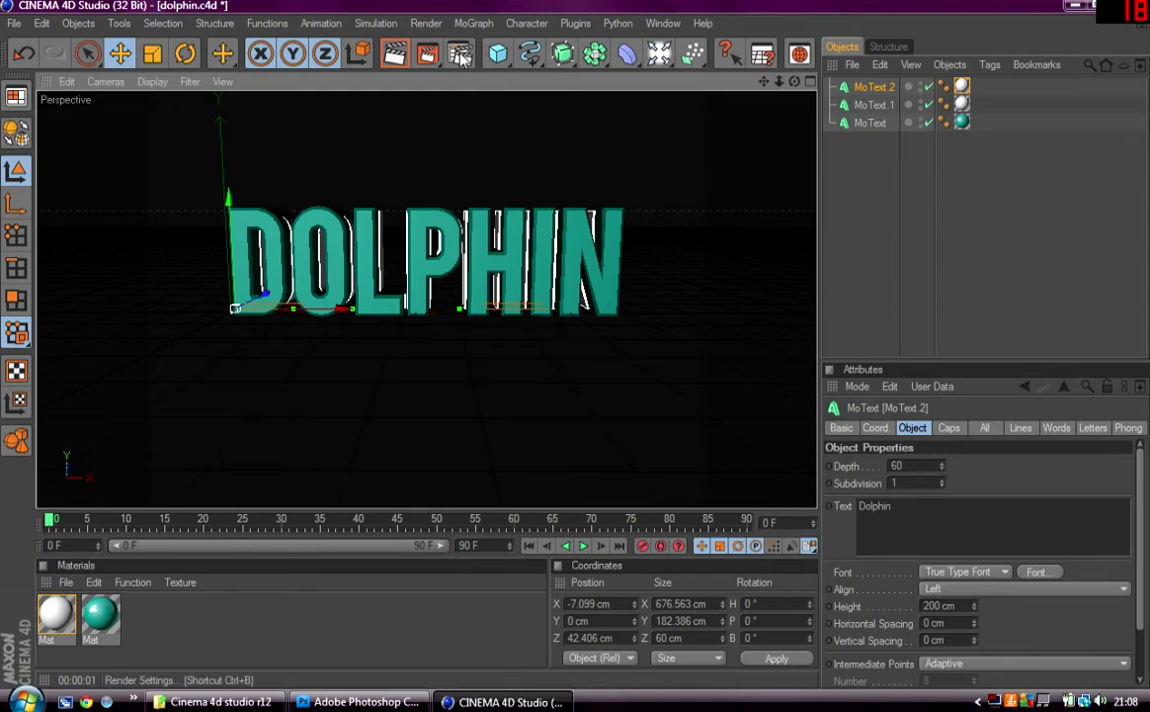
Set the render output size to the 1920 x 1200 screen preset
click(461, 56)
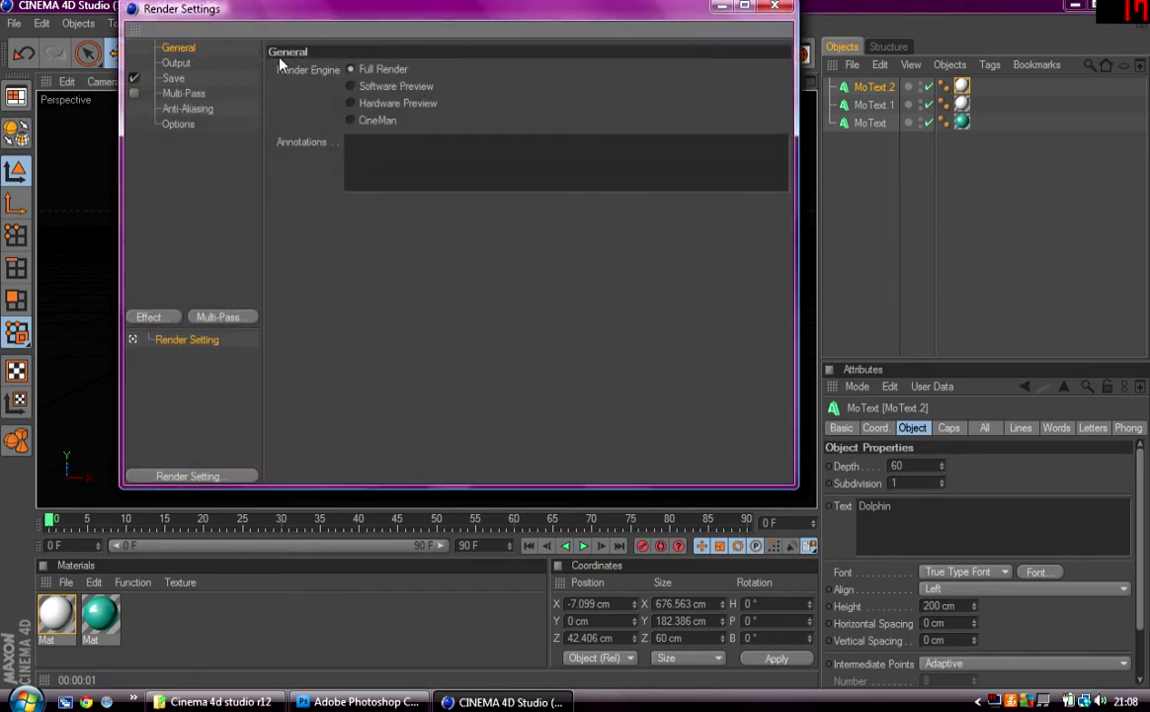
click(175, 63)
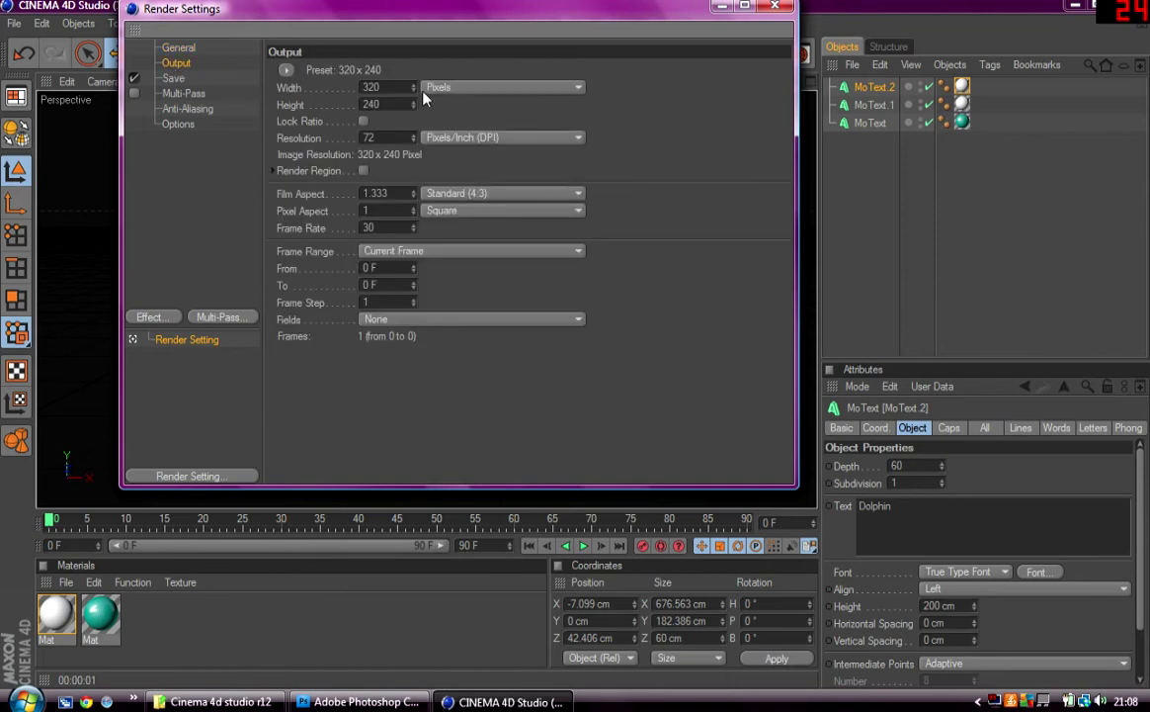
click(285, 71)
mouse_move(296, 89)
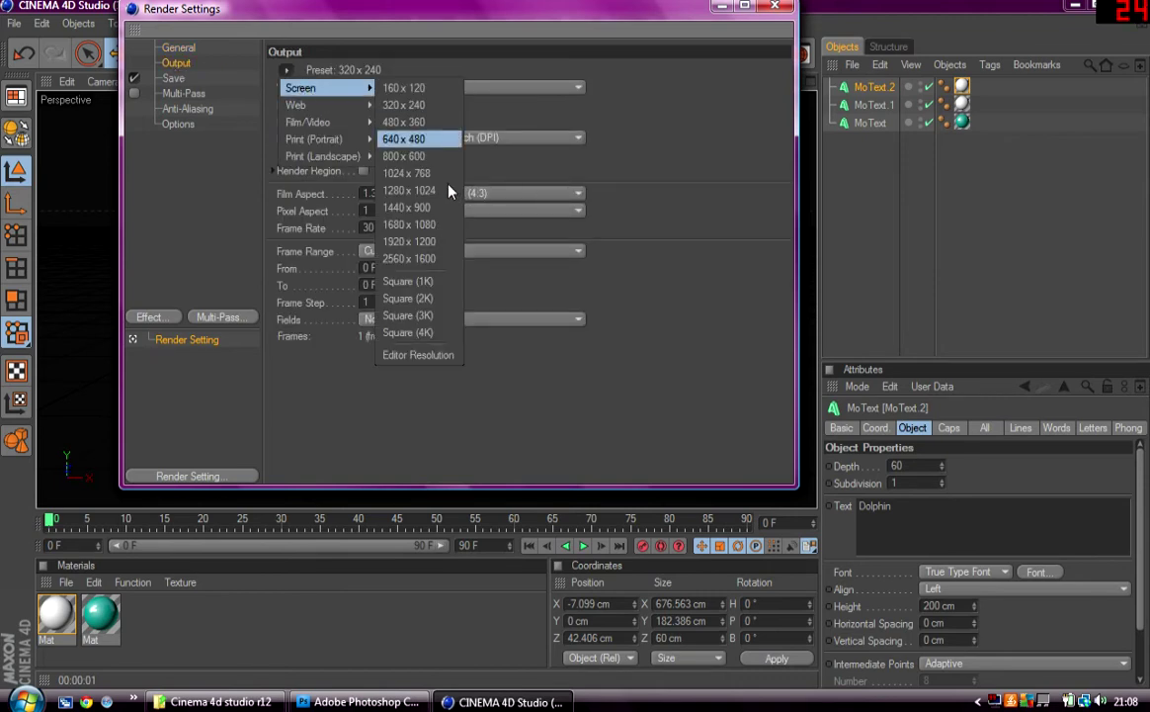
click(425, 243)
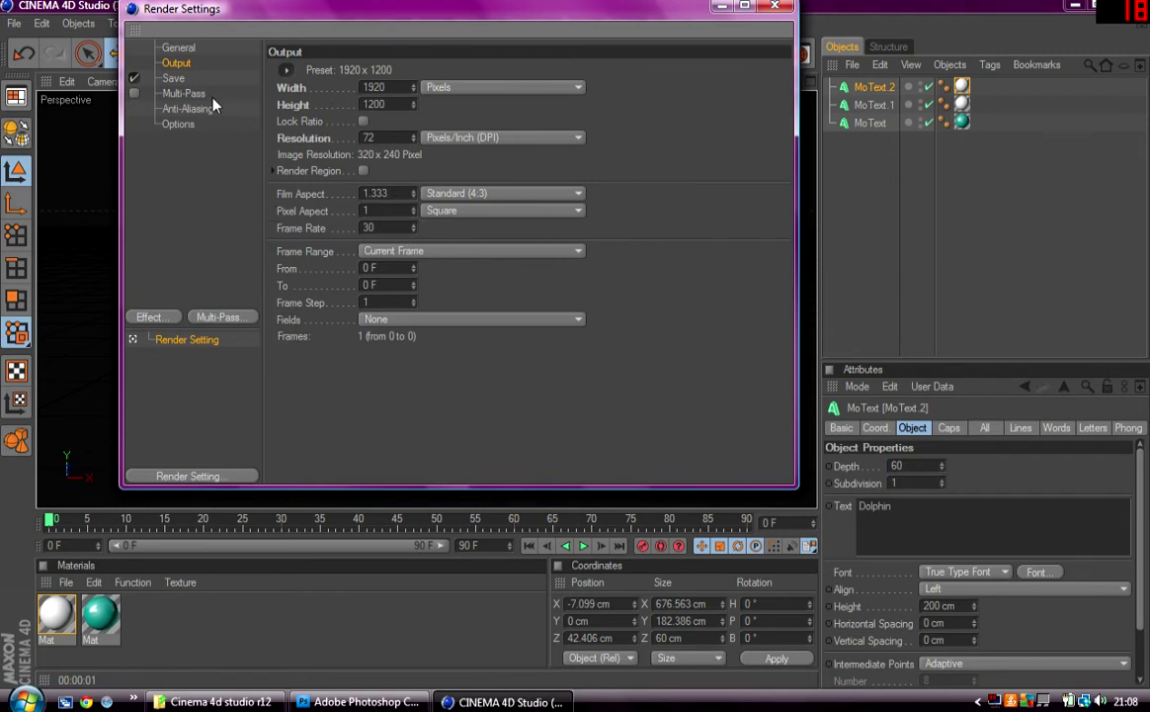
Set the render's save format to PNG with an alpha channel and close the render settings
click(174, 79)
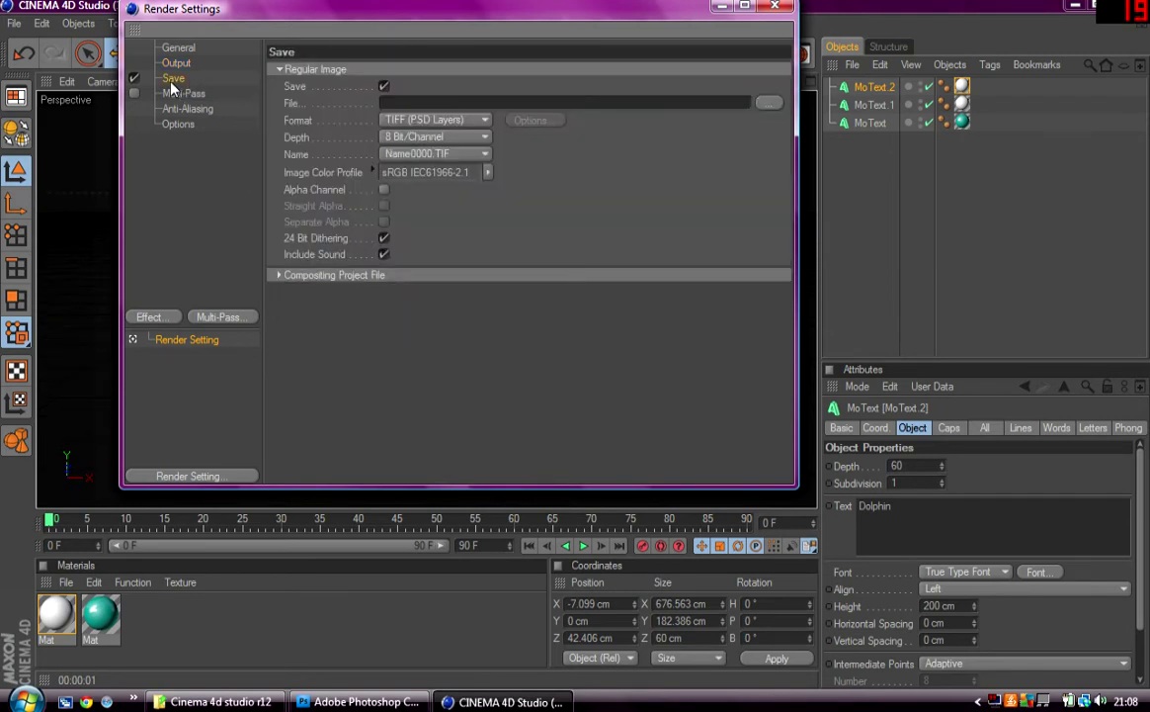
click(398, 135)
click(403, 120)
click(403, 120)
click(416, 273)
click(391, 157)
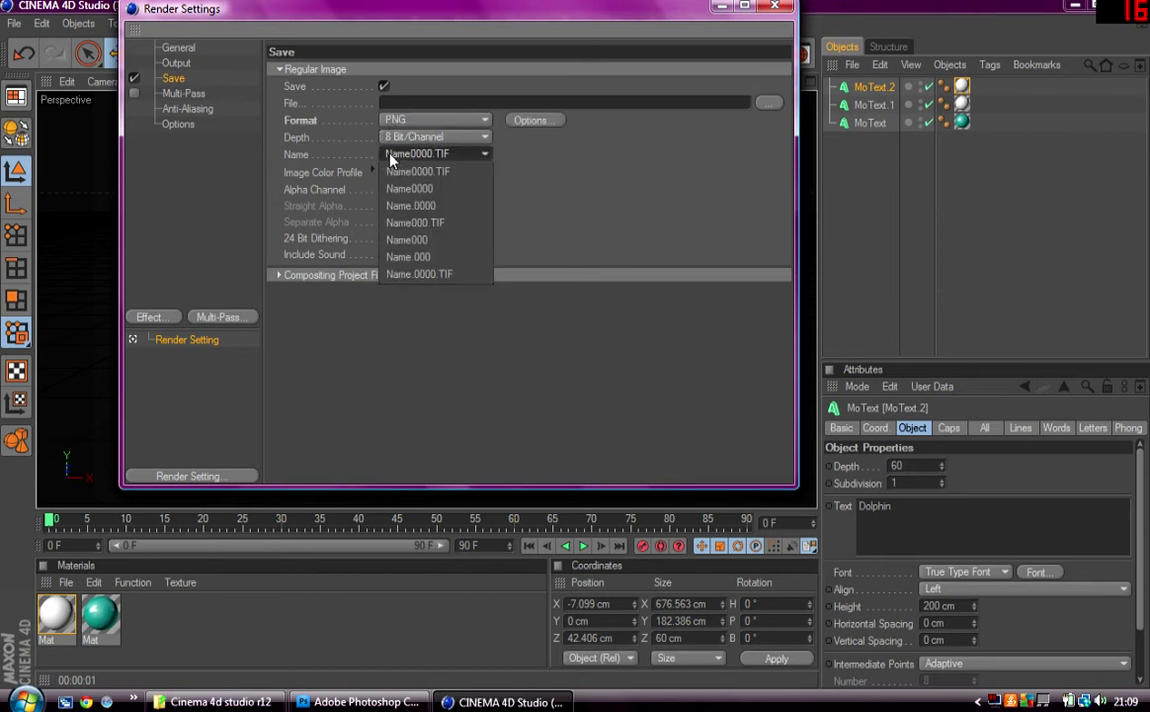
click(615, 206)
click(383, 190)
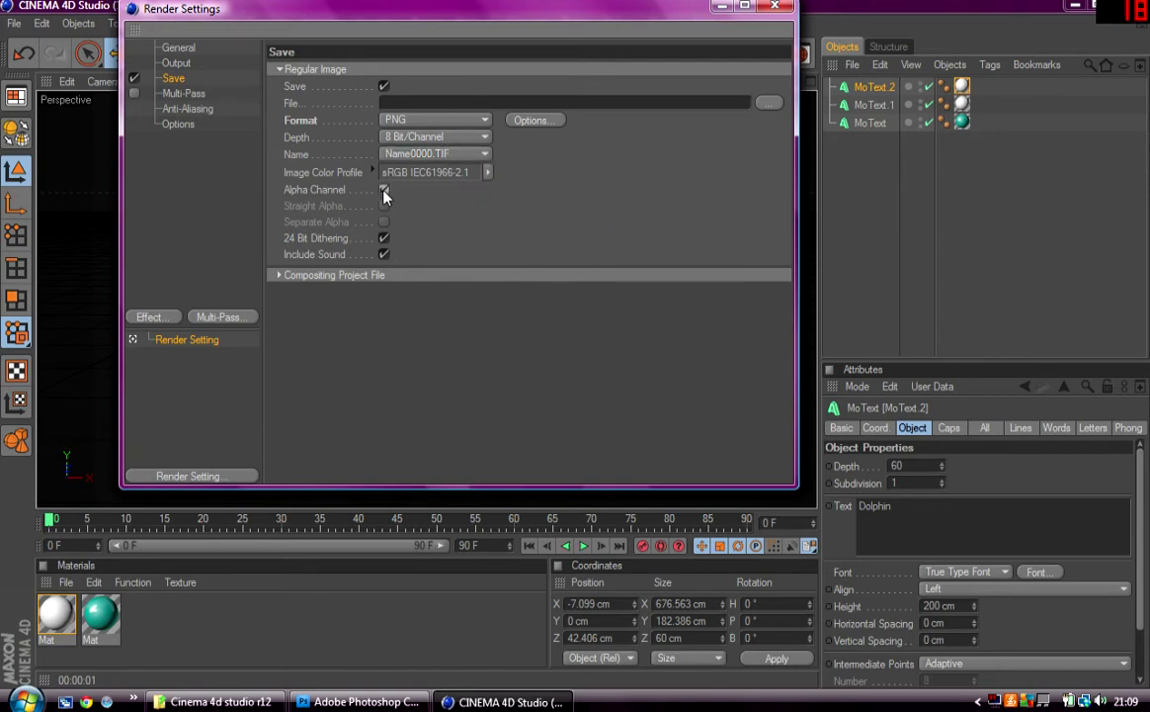
click(184, 94)
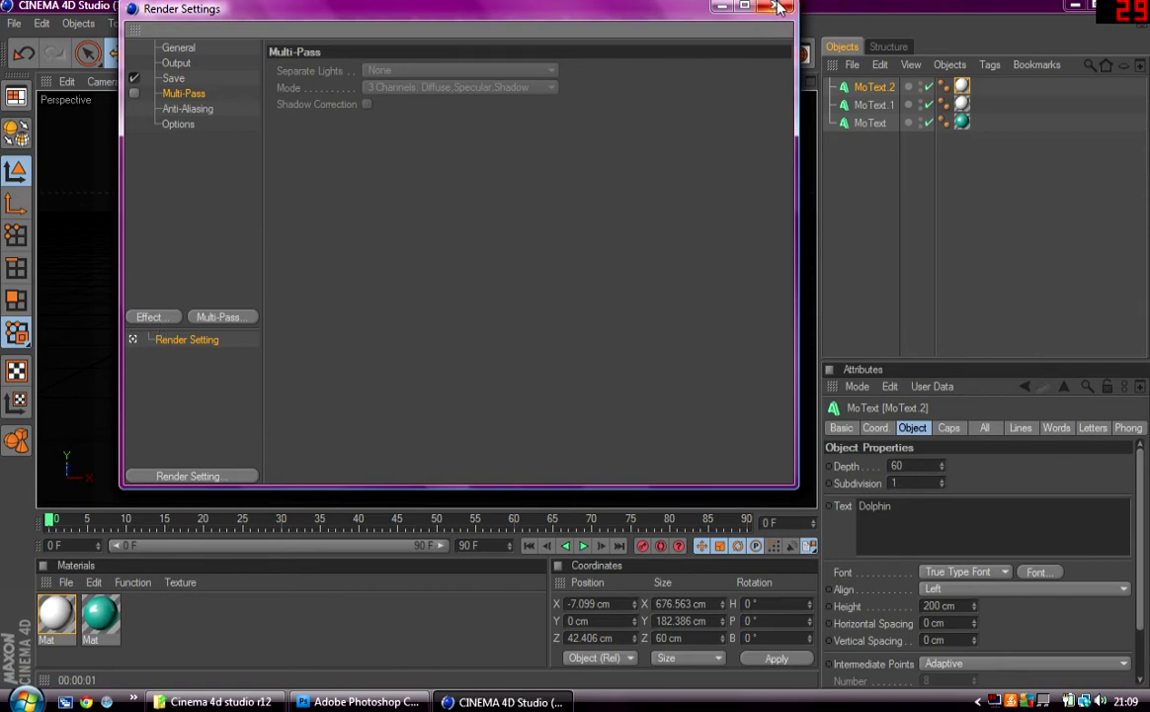
click(780, 8)
Render the text to the Picture Viewer and save it as a PNG still with alpha named "dolphin" in the Hutt Creations folder
click(389, 51)
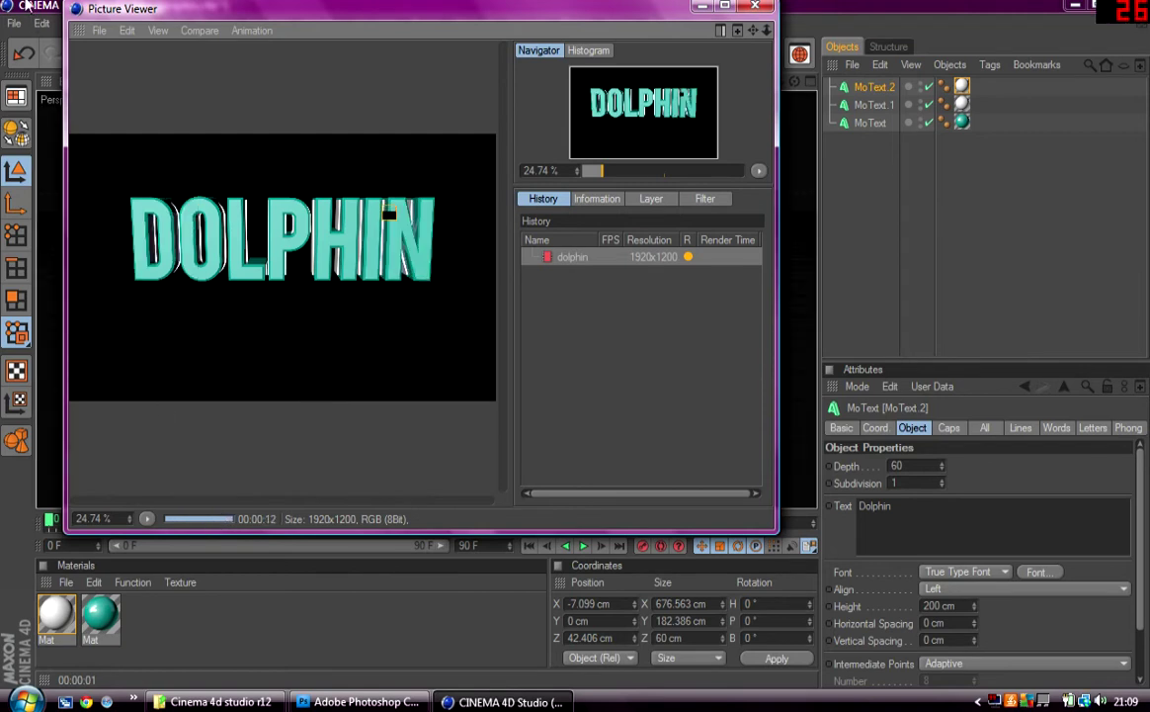
click(100, 30)
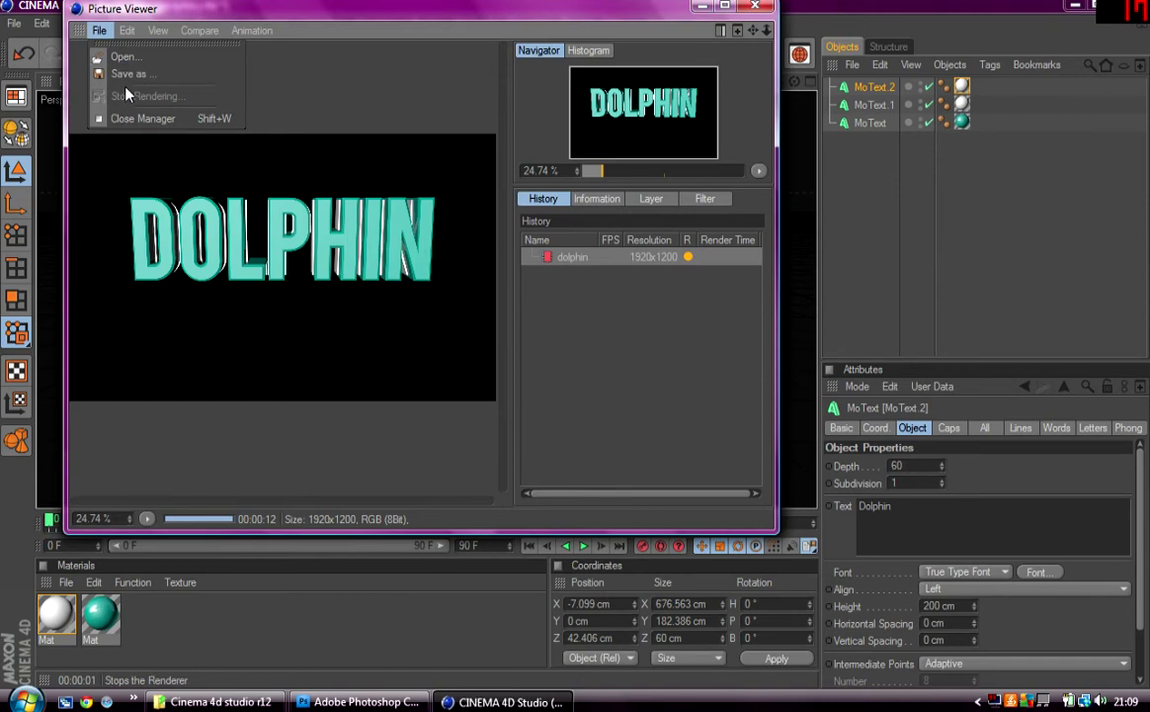
click(120, 74)
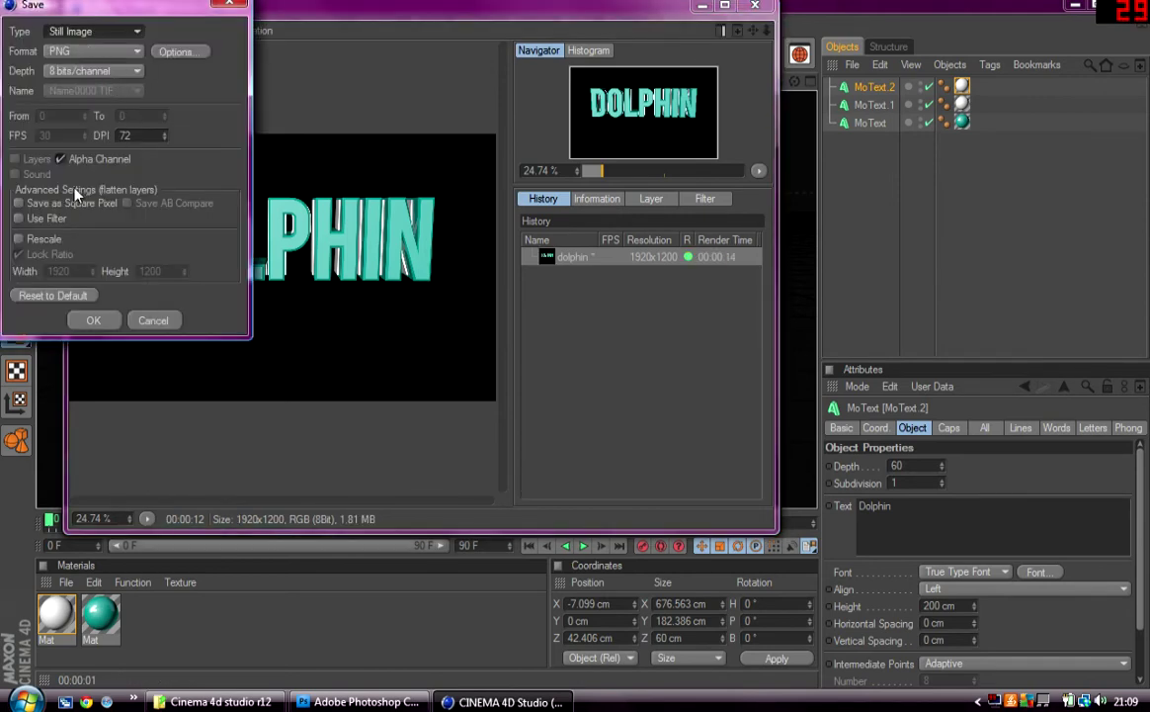
click(87, 321)
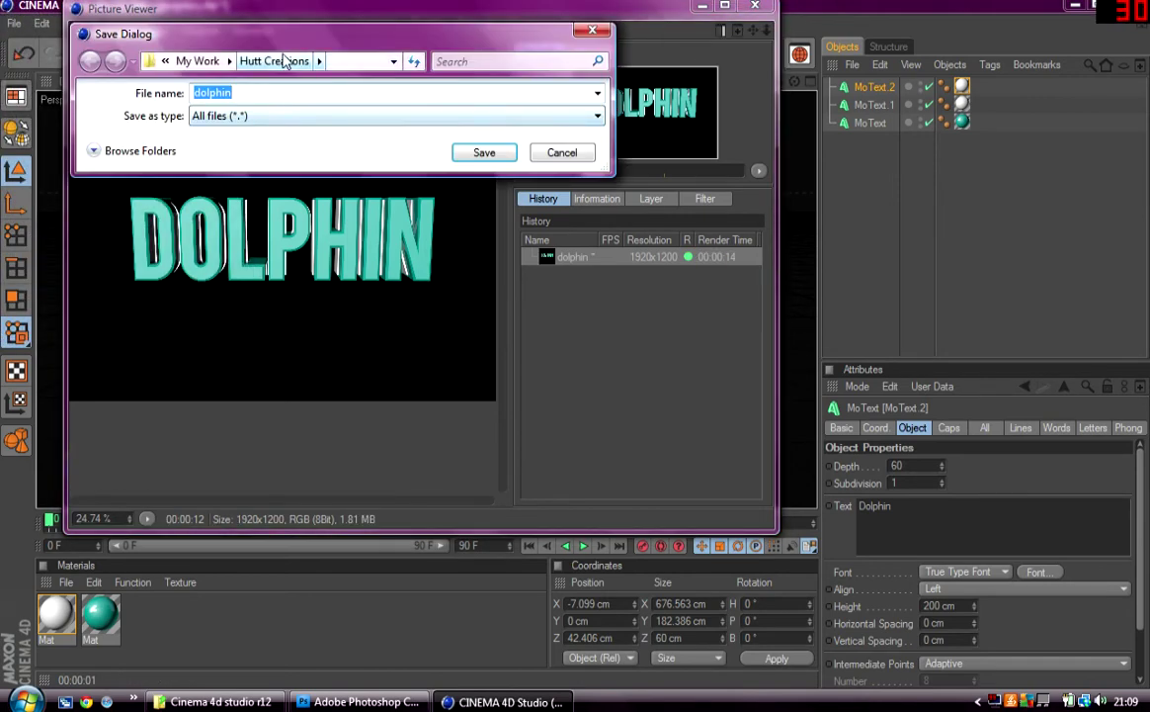
click(484, 152)
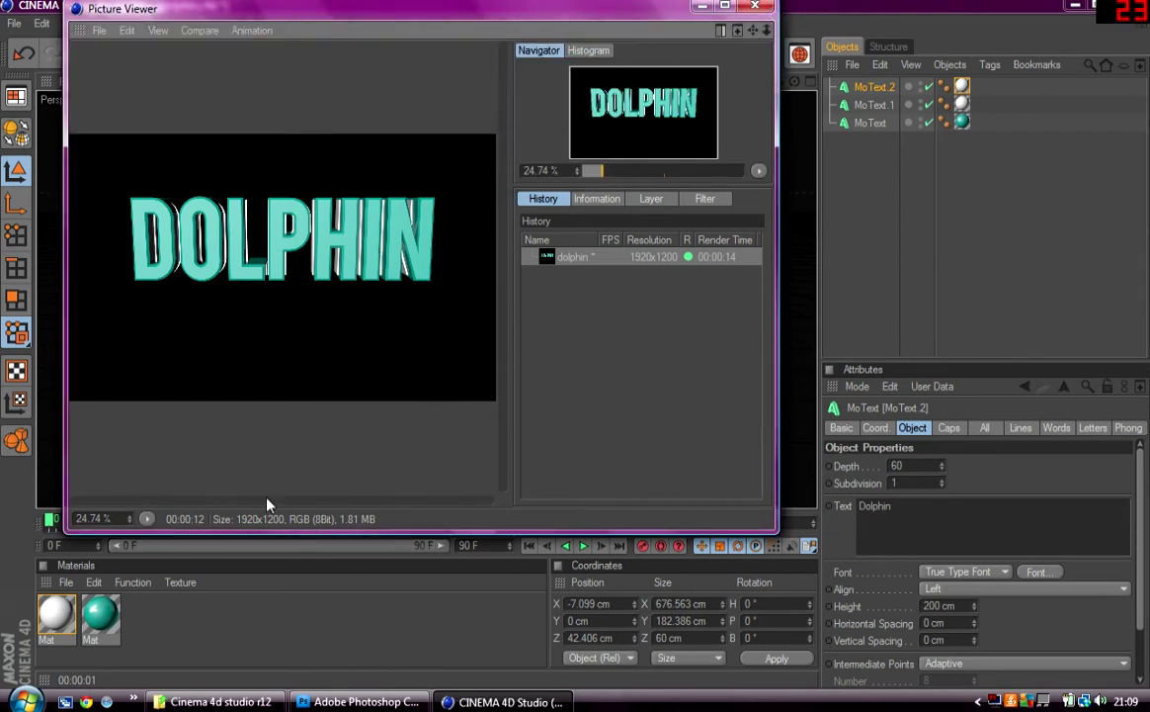
Switch to Photoshop and start placing an image, browsing to the Space Stocks folder inside the Triigz Designs 1K GFX PACK resources
click(361, 701)
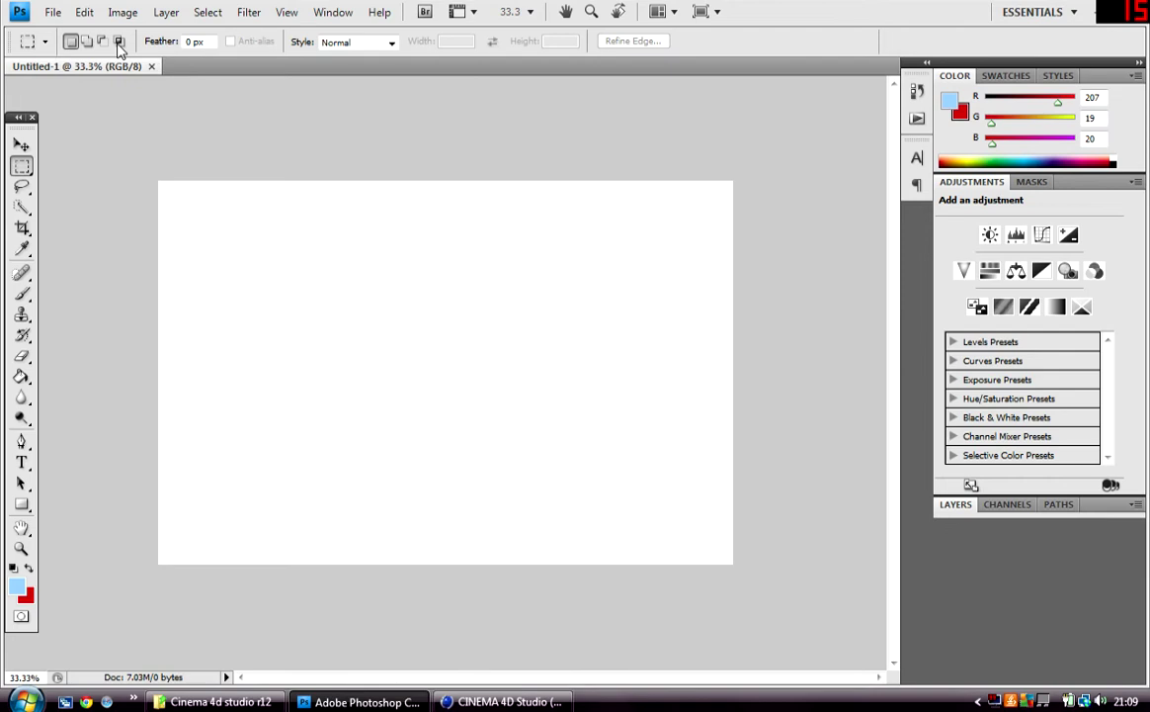
click(52, 12)
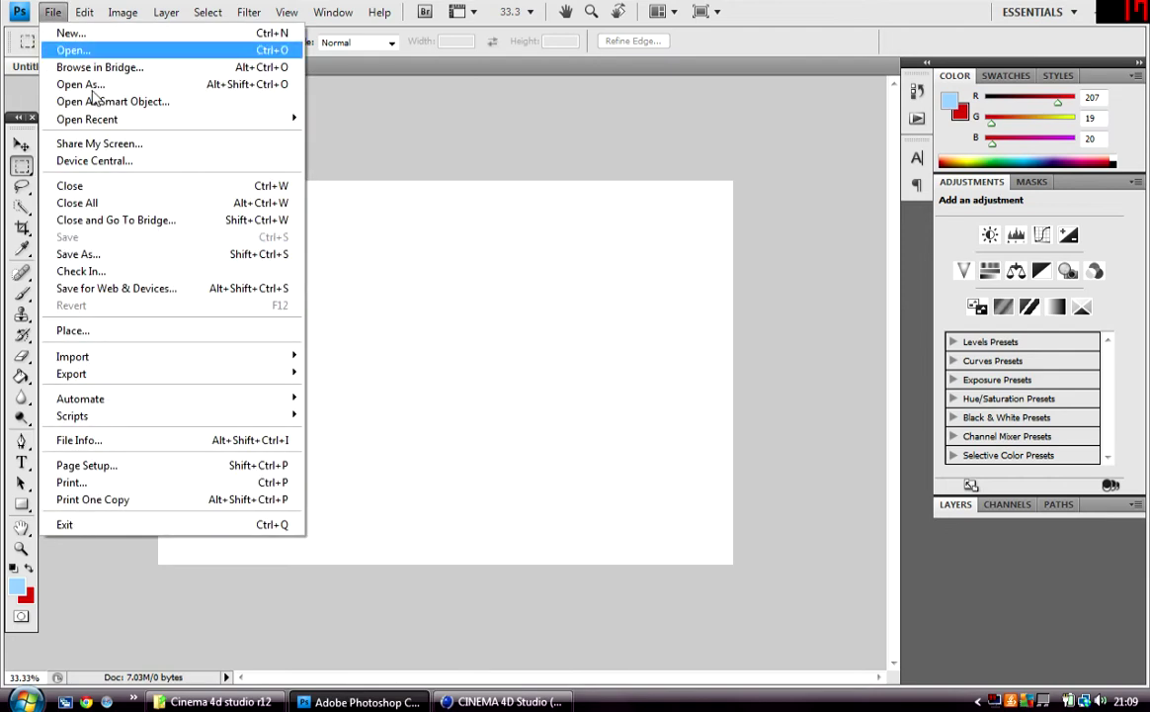
click(178, 332)
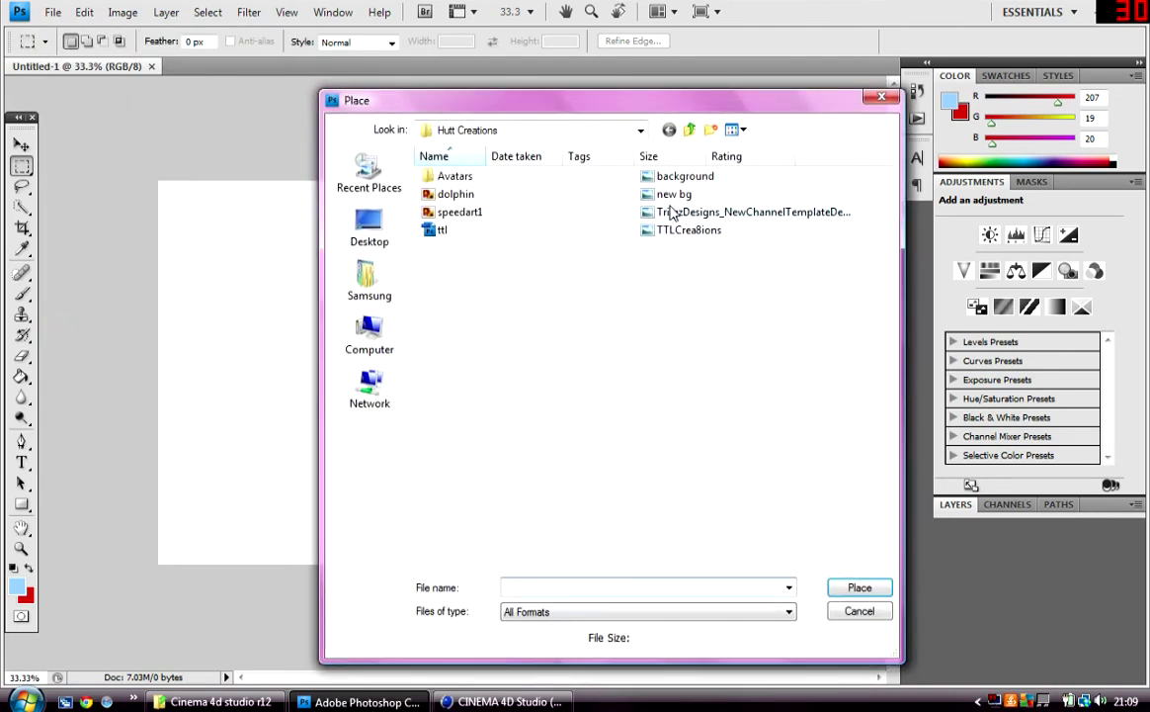
click(691, 131)
click(691, 131)
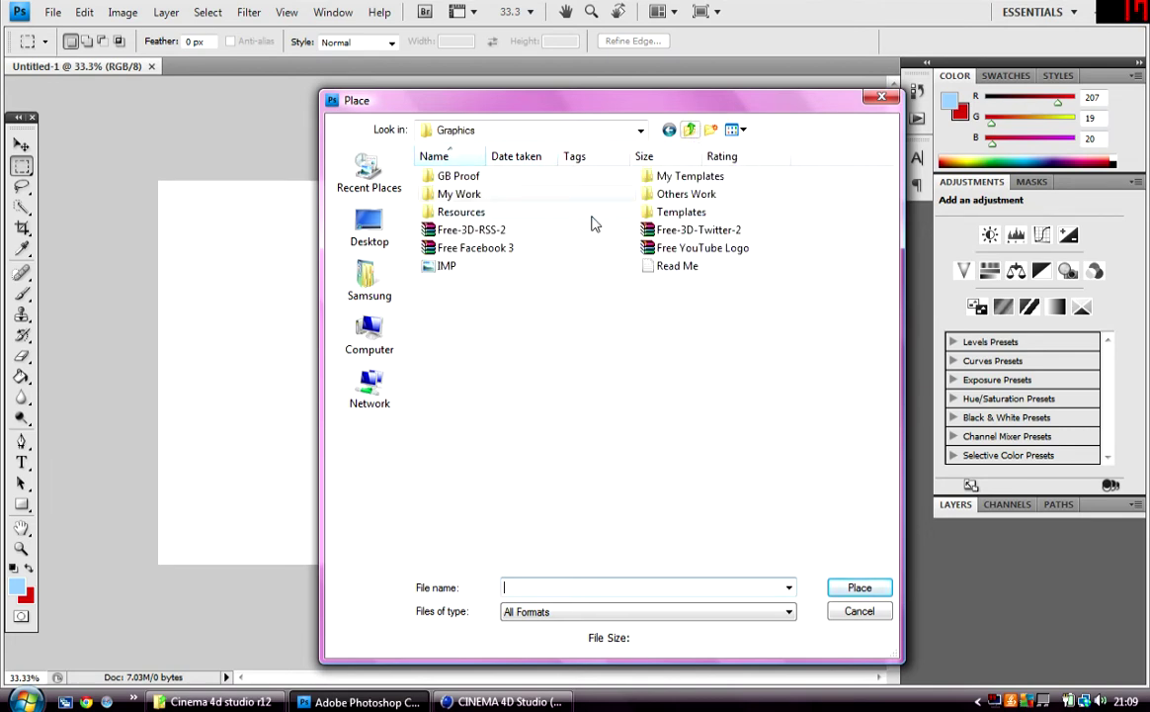
double_click(460, 212)
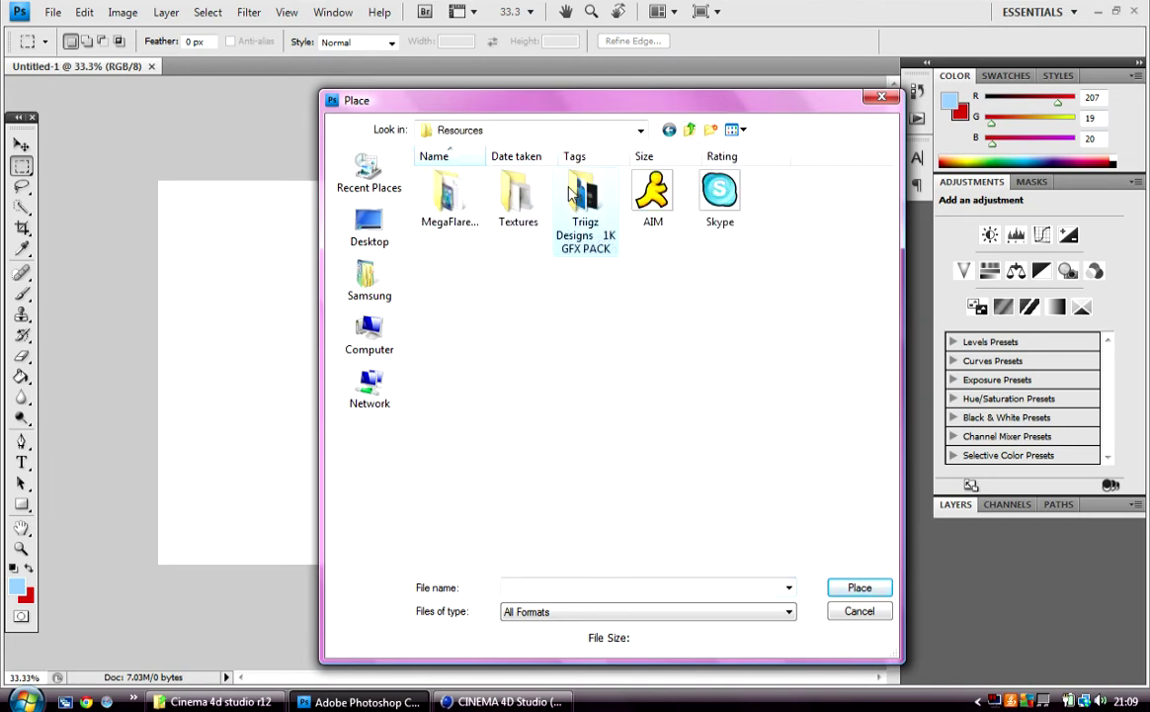
double_click(571, 194)
double_click(465, 211)
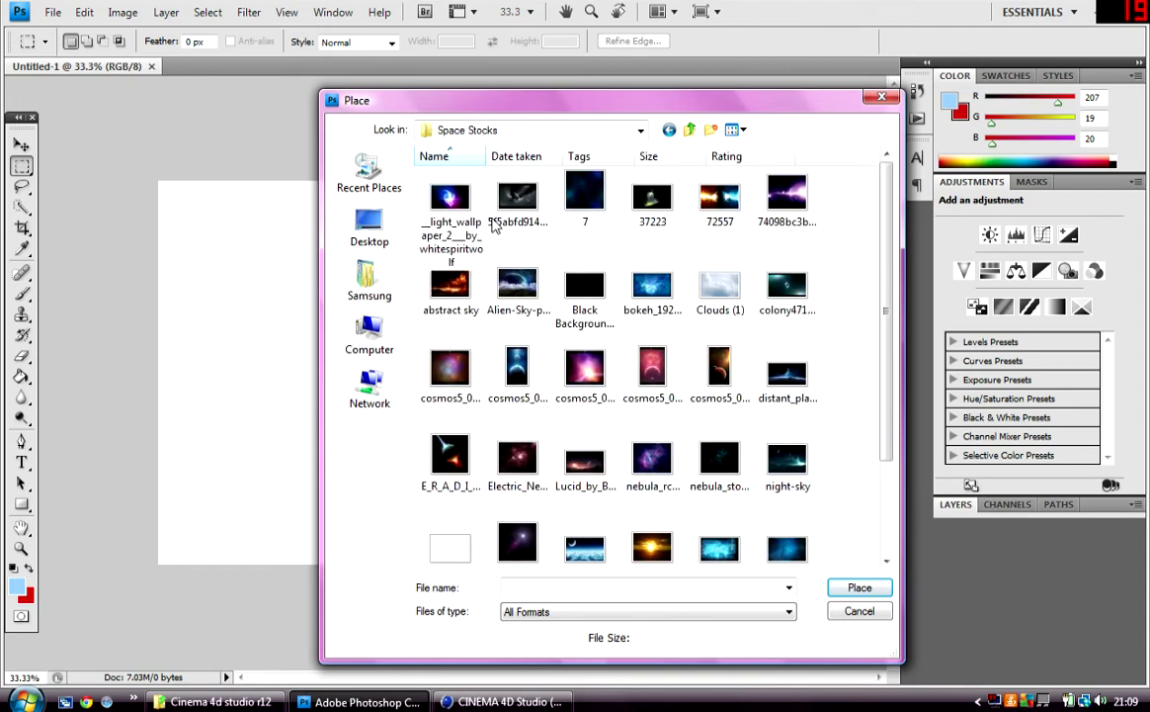
drag(880, 262, 852, 257)
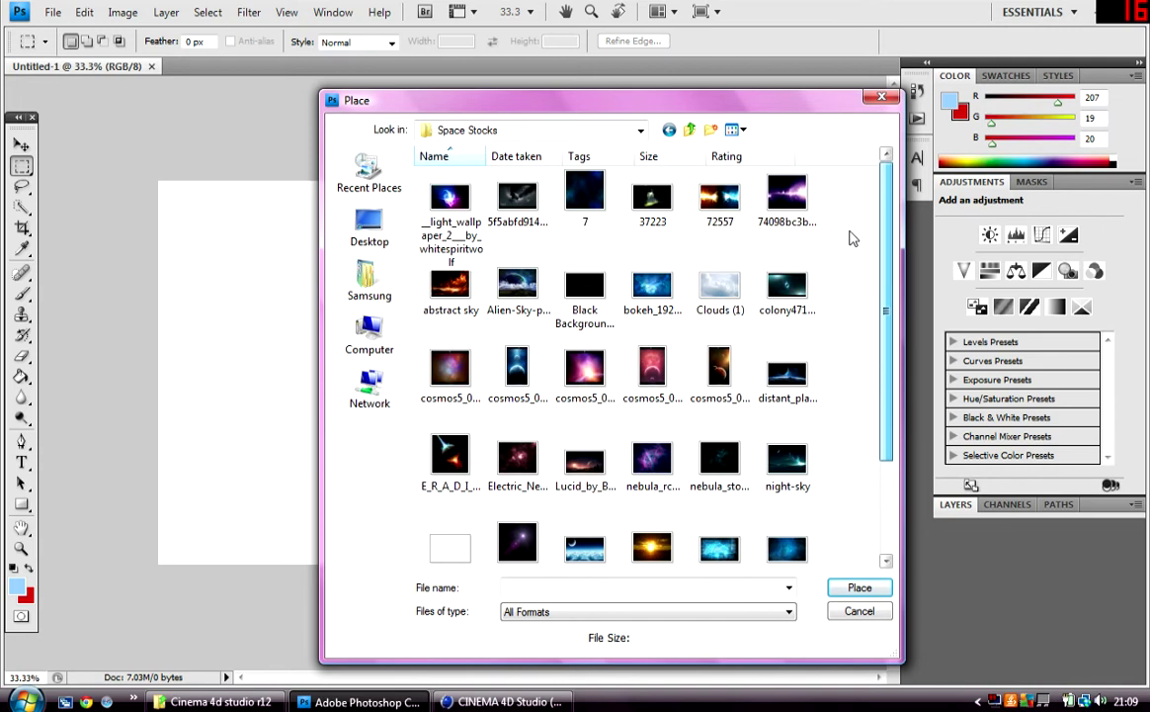
Look through the Textures and Particles & Lighting folders for a background image and return to Space Stocks
click(692, 131)
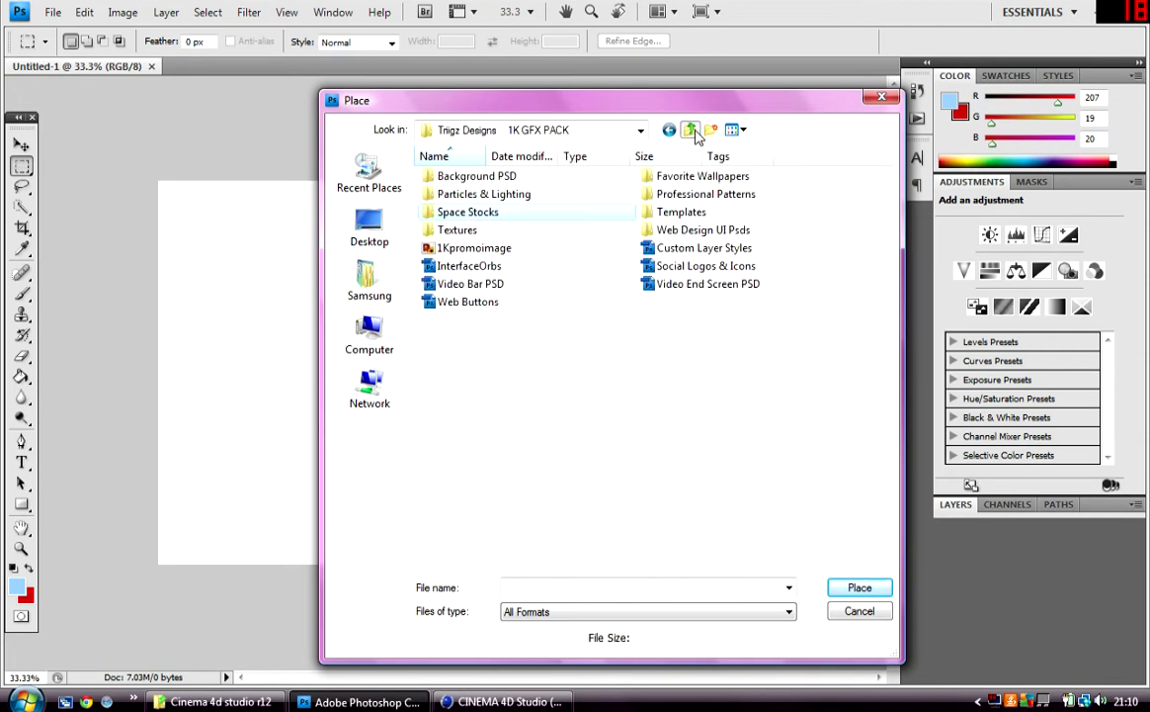
double_click(510, 228)
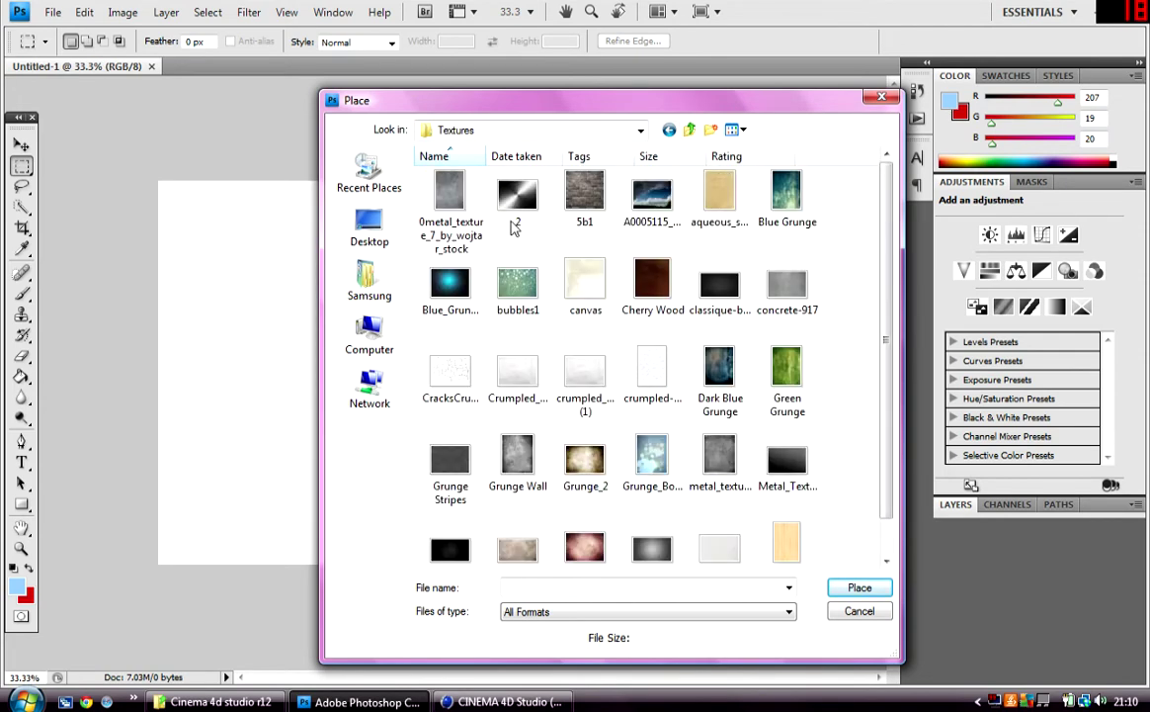
click(690, 129)
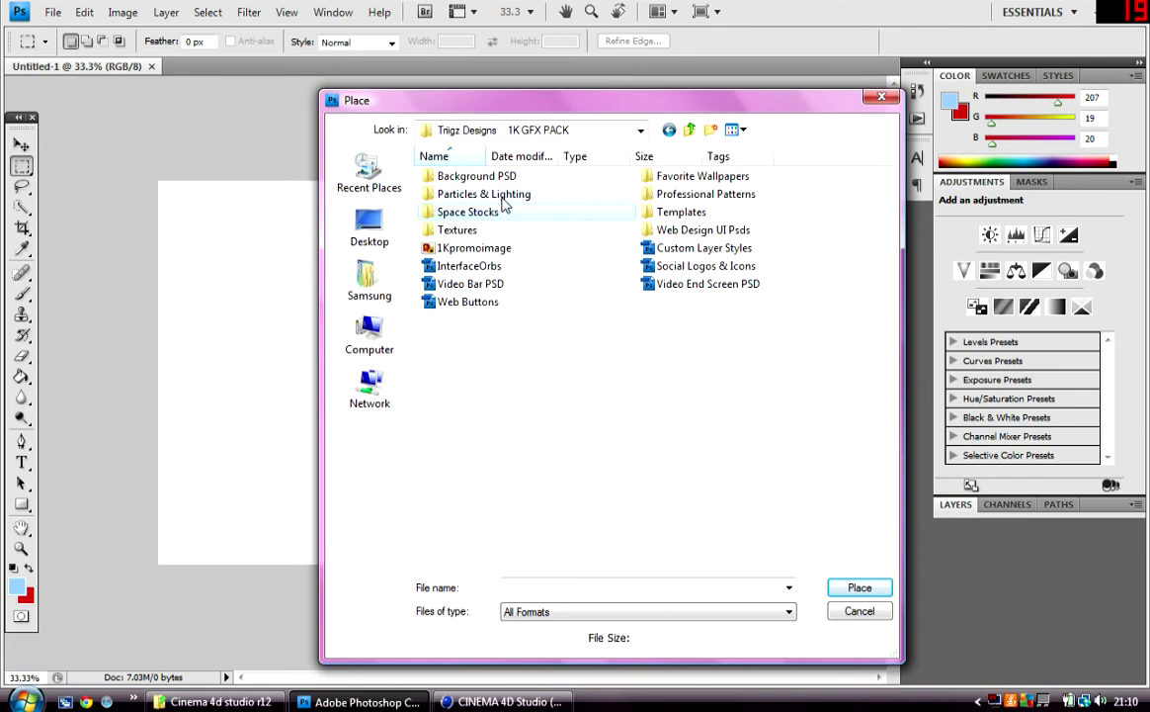
double_click(501, 196)
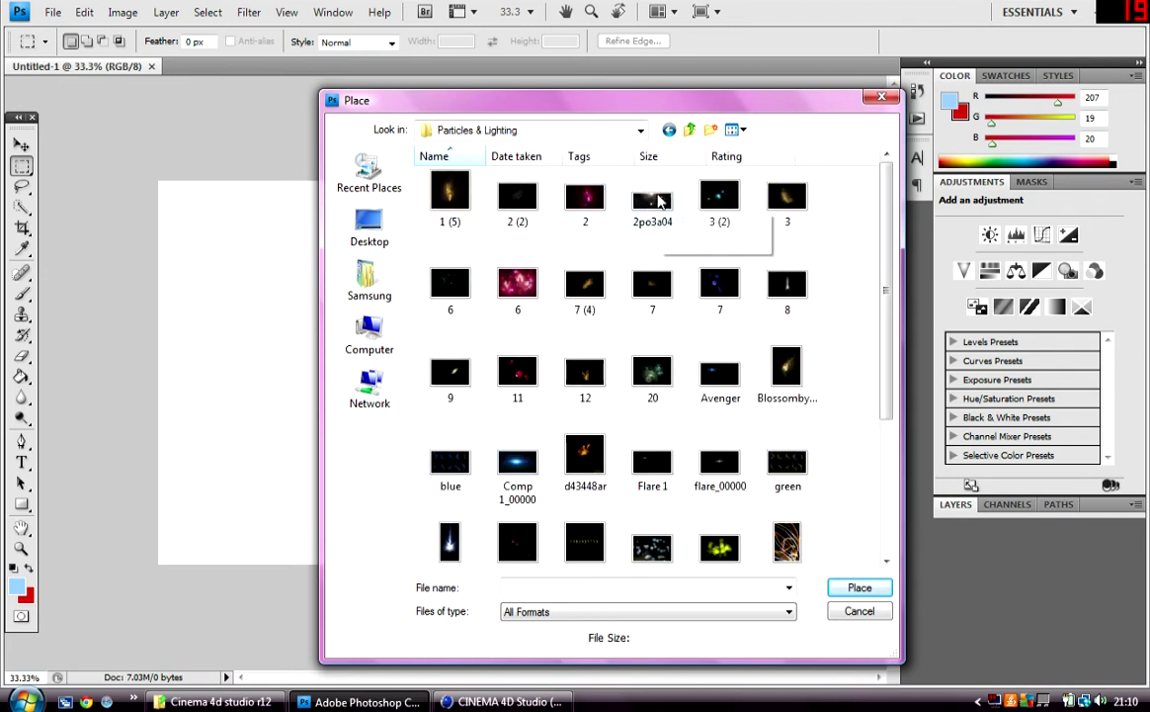
click(690, 129)
double_click(510, 212)
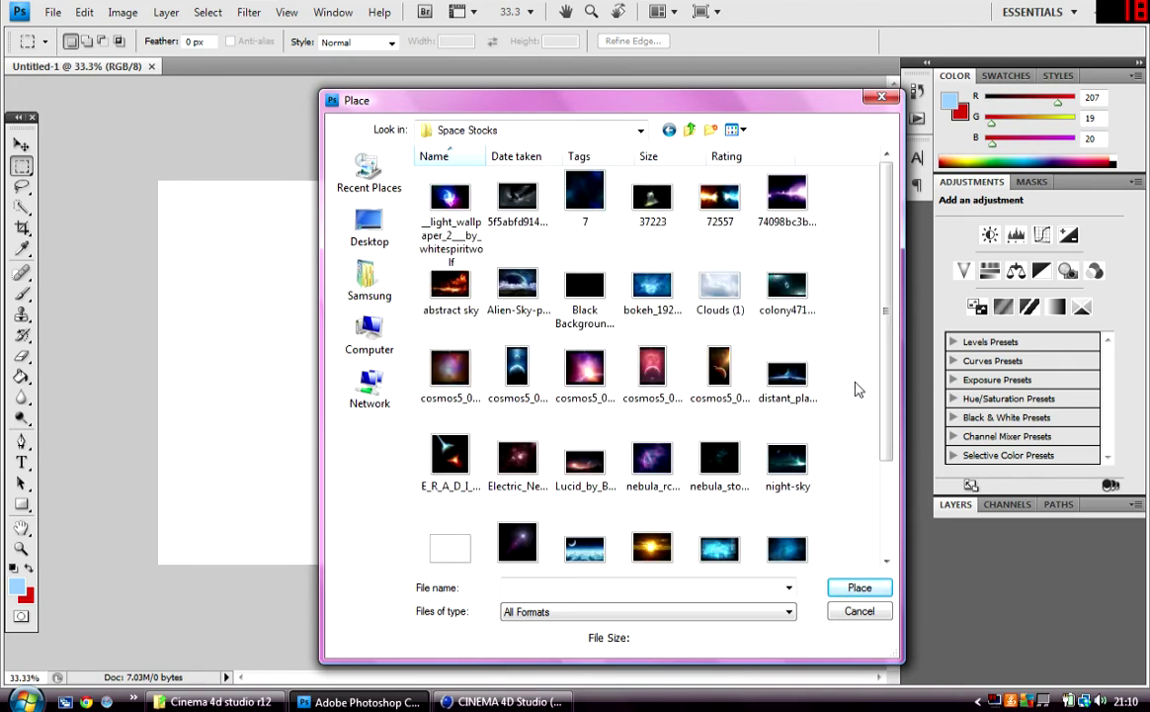
Place the Tech_Desktop__by_OverDose544 (1) image and stretch it to fill the whole canvas, about 133% wide and 142% high
double_click(705, 556)
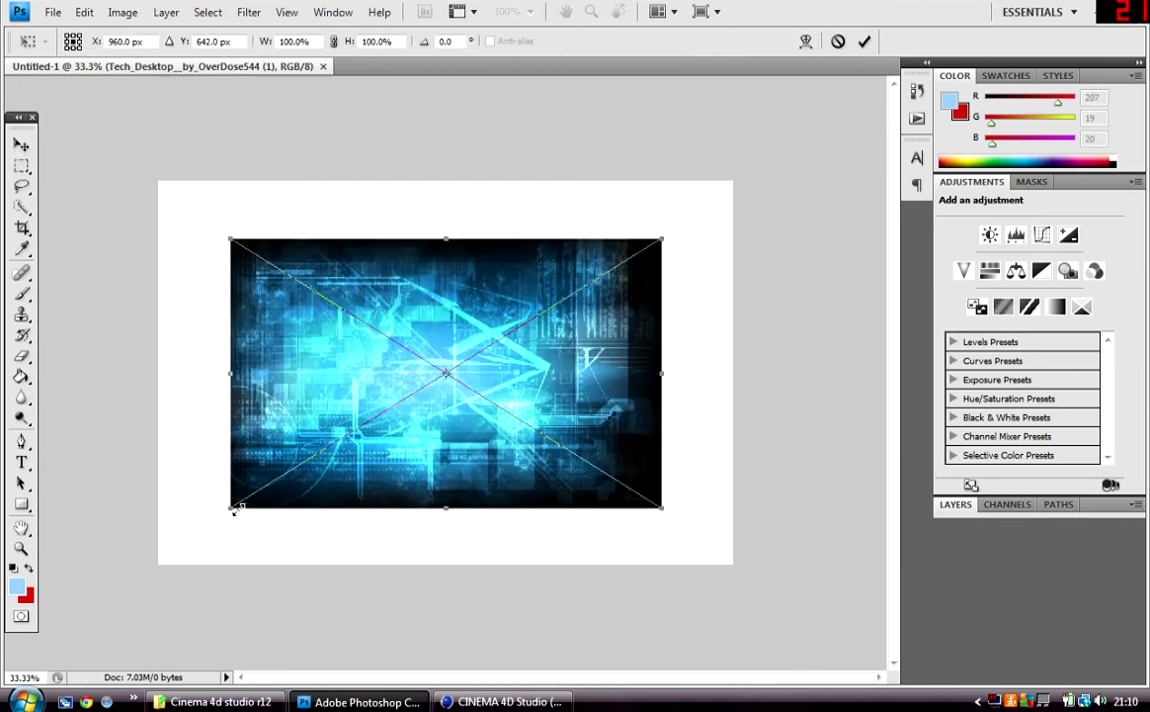
drag(229, 508, 161, 562)
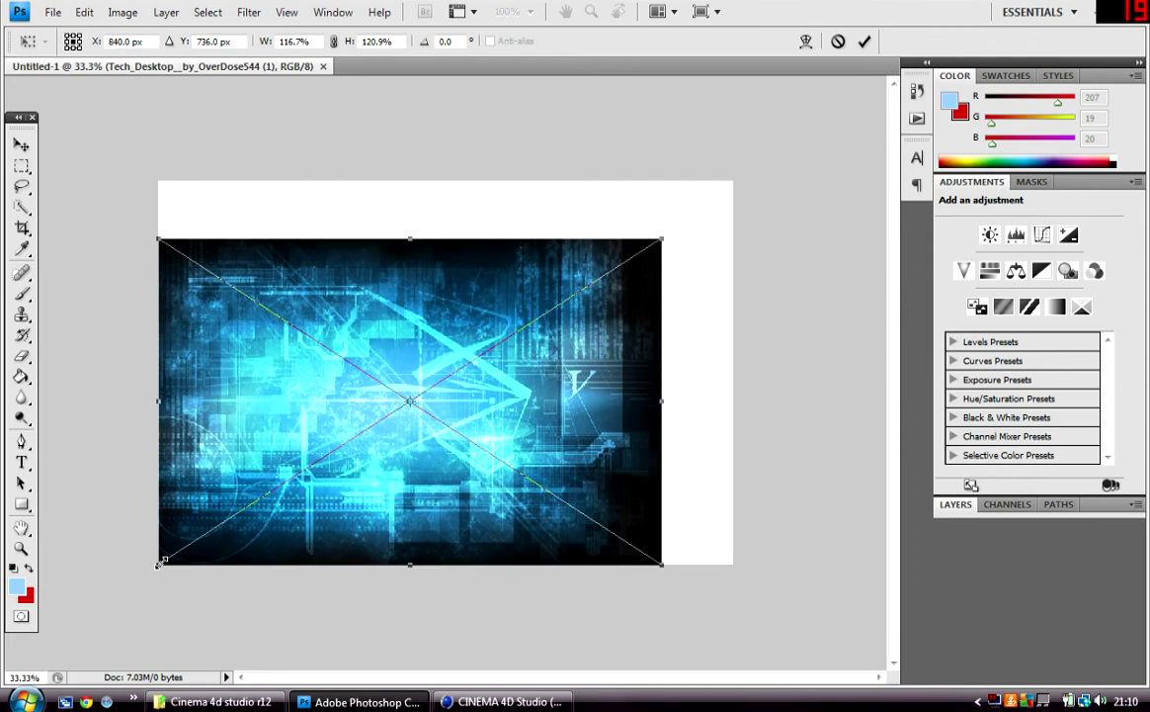
drag(662, 237, 730, 185)
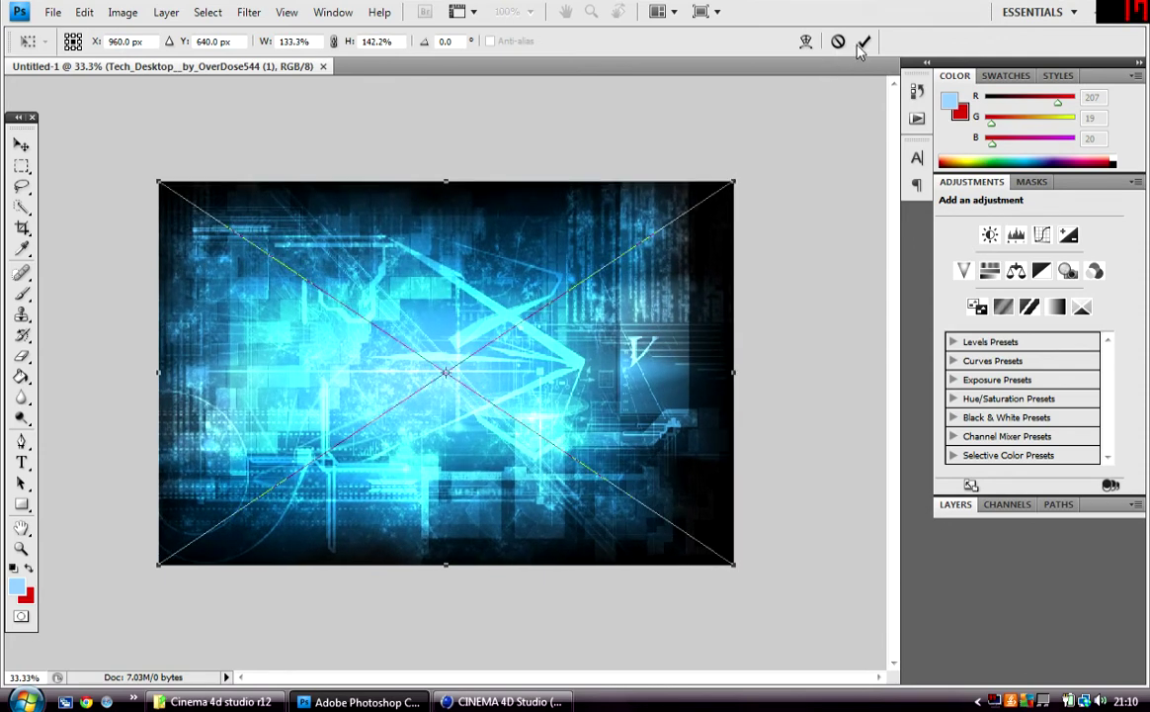
key(Return)
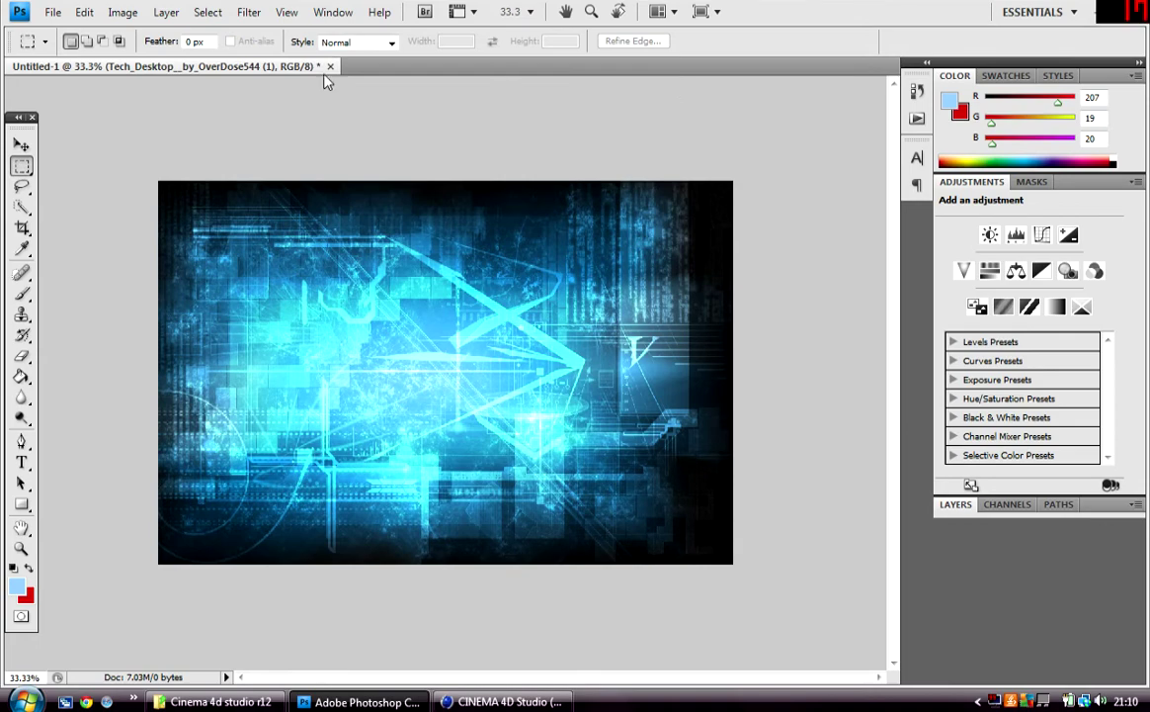
Place the dolphin render from the Hutt Creations folder in My Work over the background
click(53, 12)
click(122, 329)
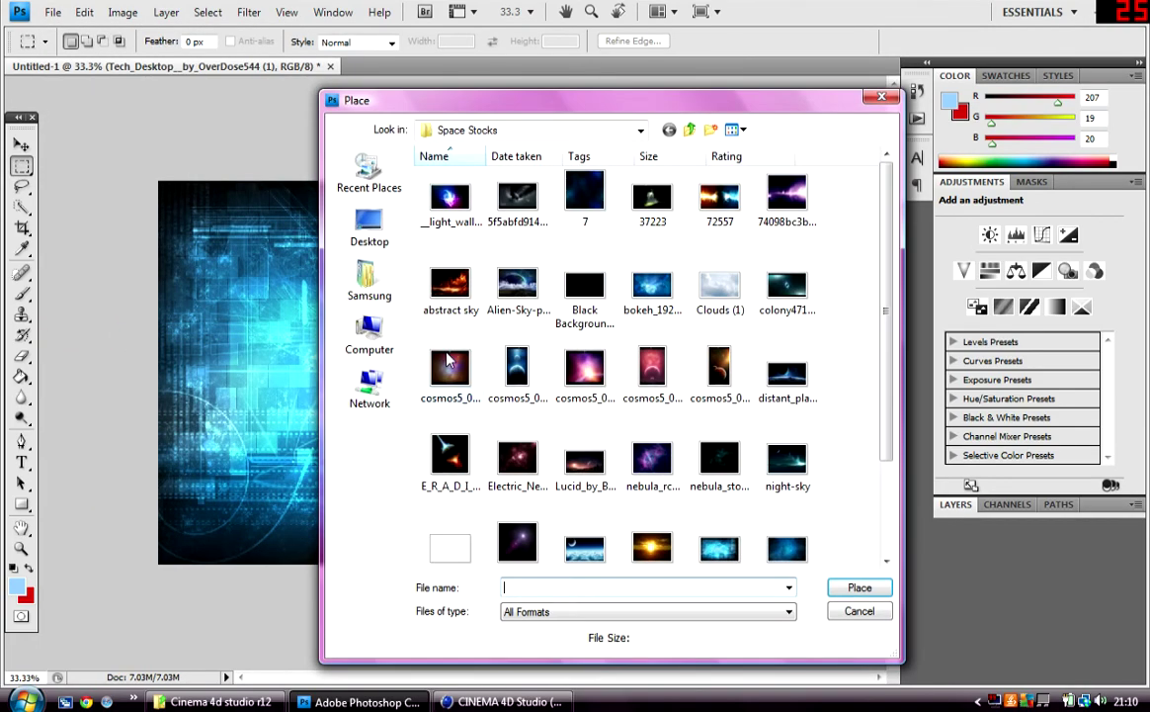
click(689, 129)
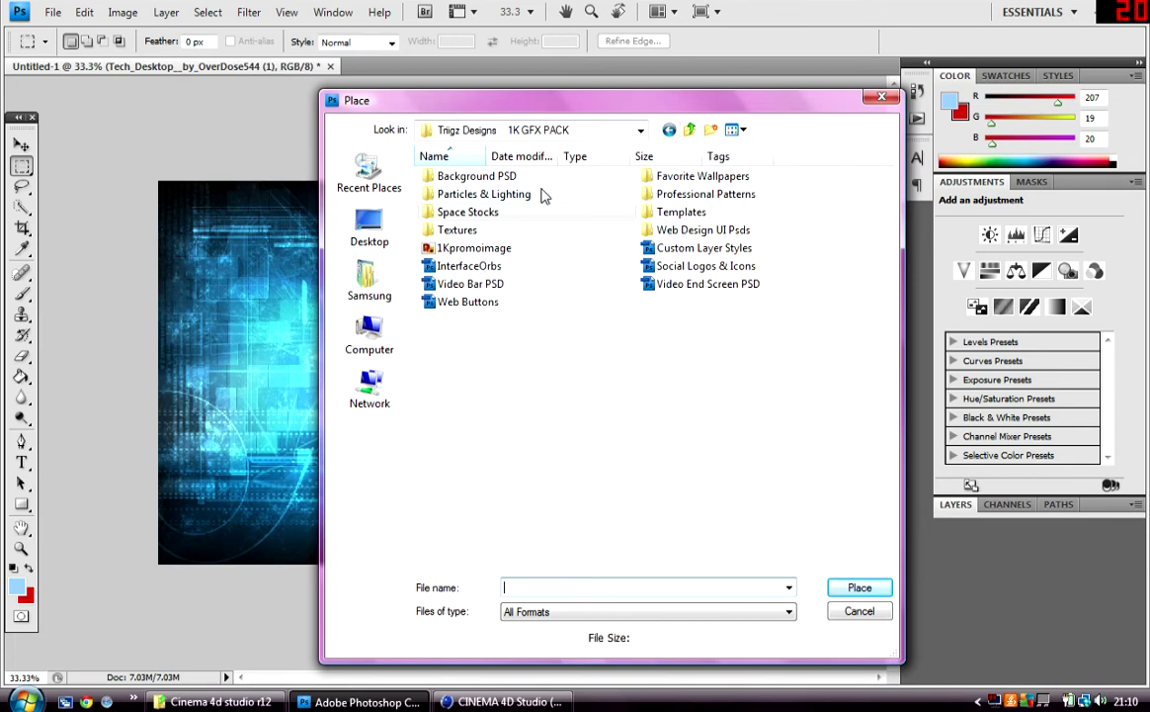
click(689, 130)
click(690, 129)
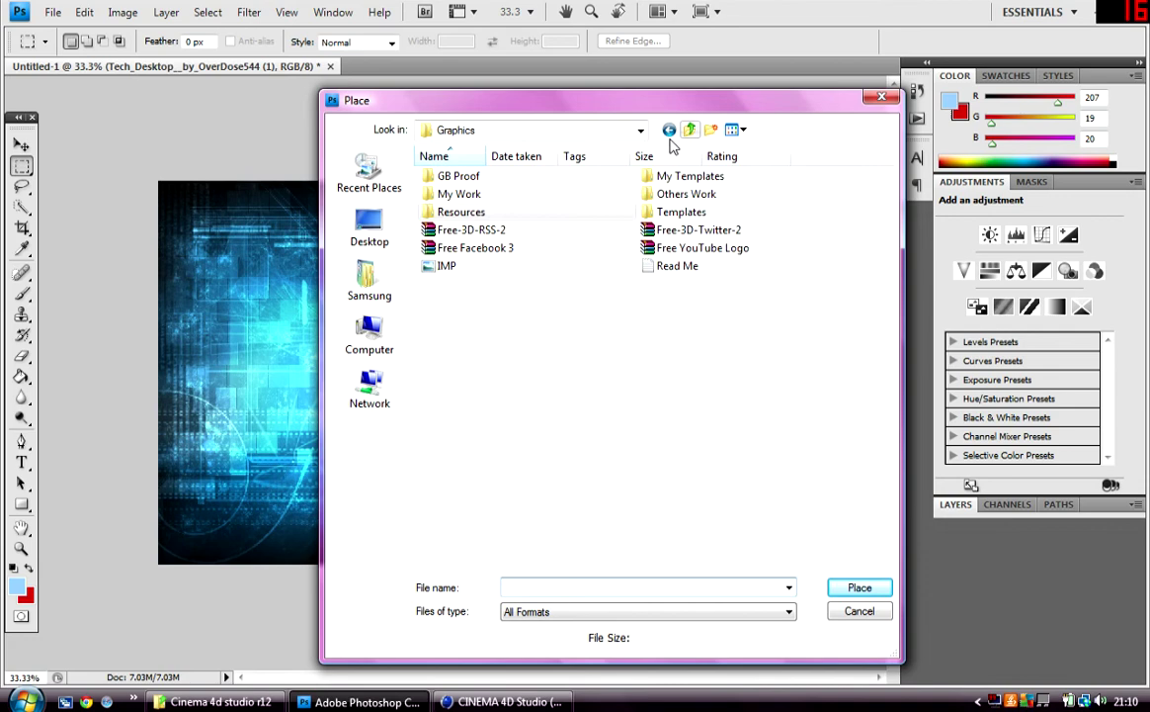
double_click(482, 191)
double_click(480, 180)
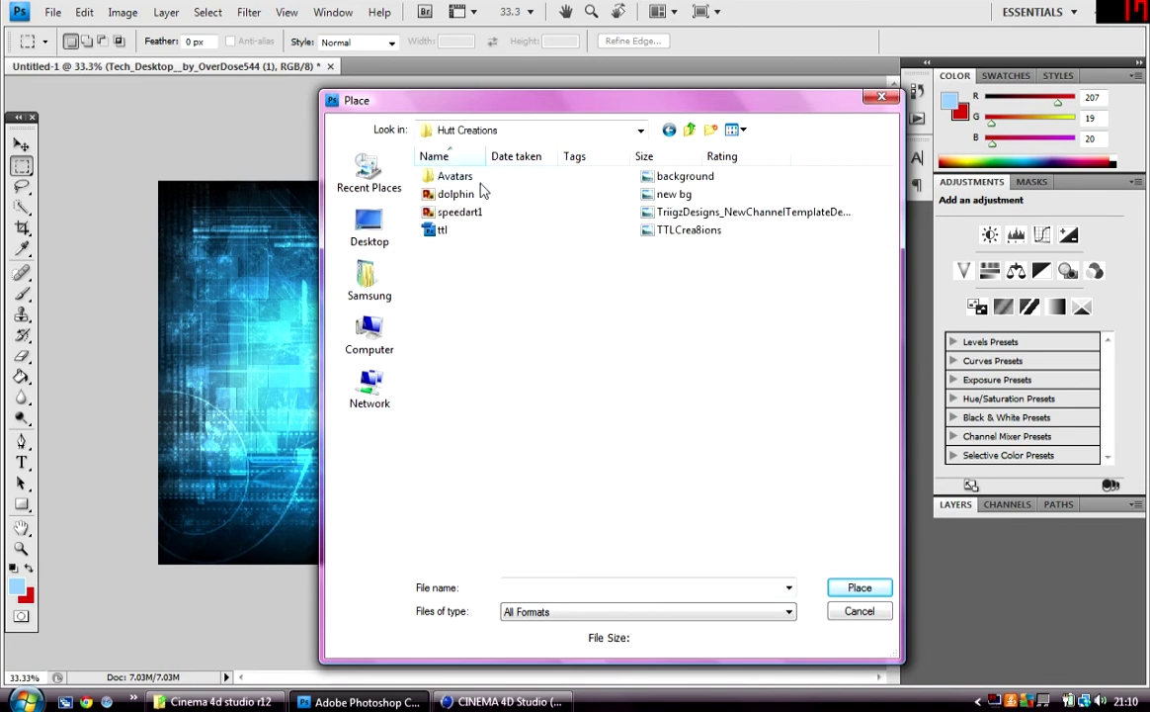
double_click(483, 197)
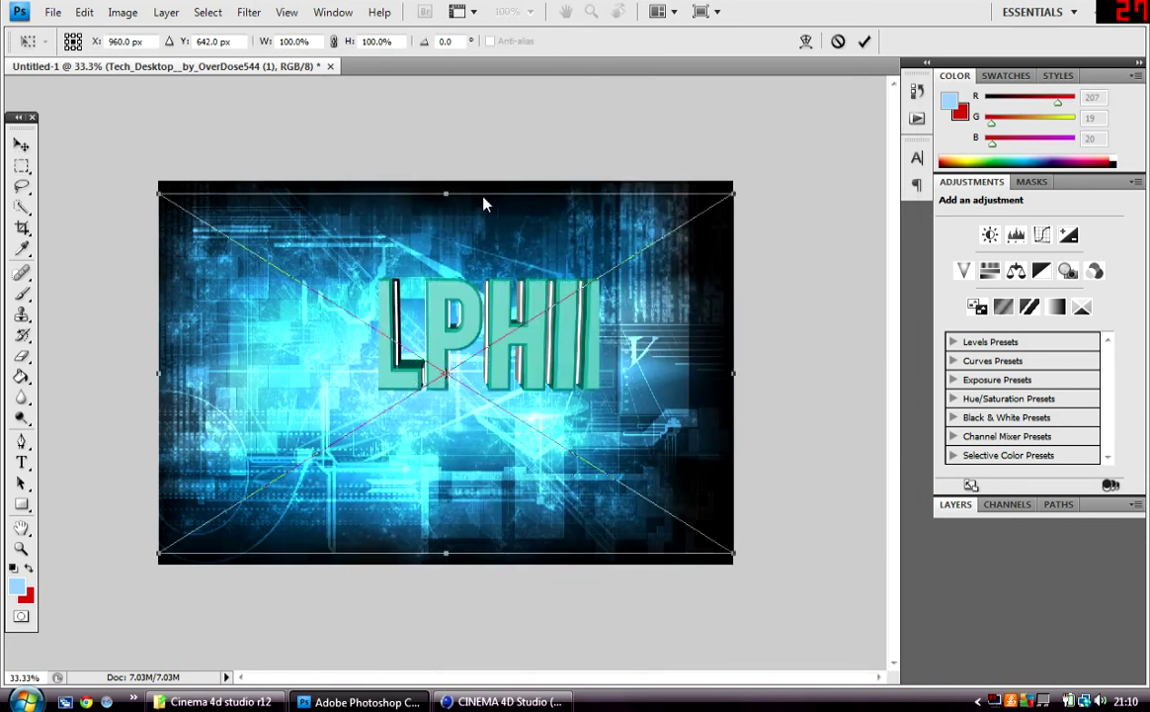
Enlarge the placed dolphin text to about 104.5% wide and 106.5% high and position it near the middle of the canvas
drag(154, 556, 127, 580)
mouse_move(596, 368)
mouse_down()
mouse_move(601, 386)
mouse_move(612, 373)
mouse_up()
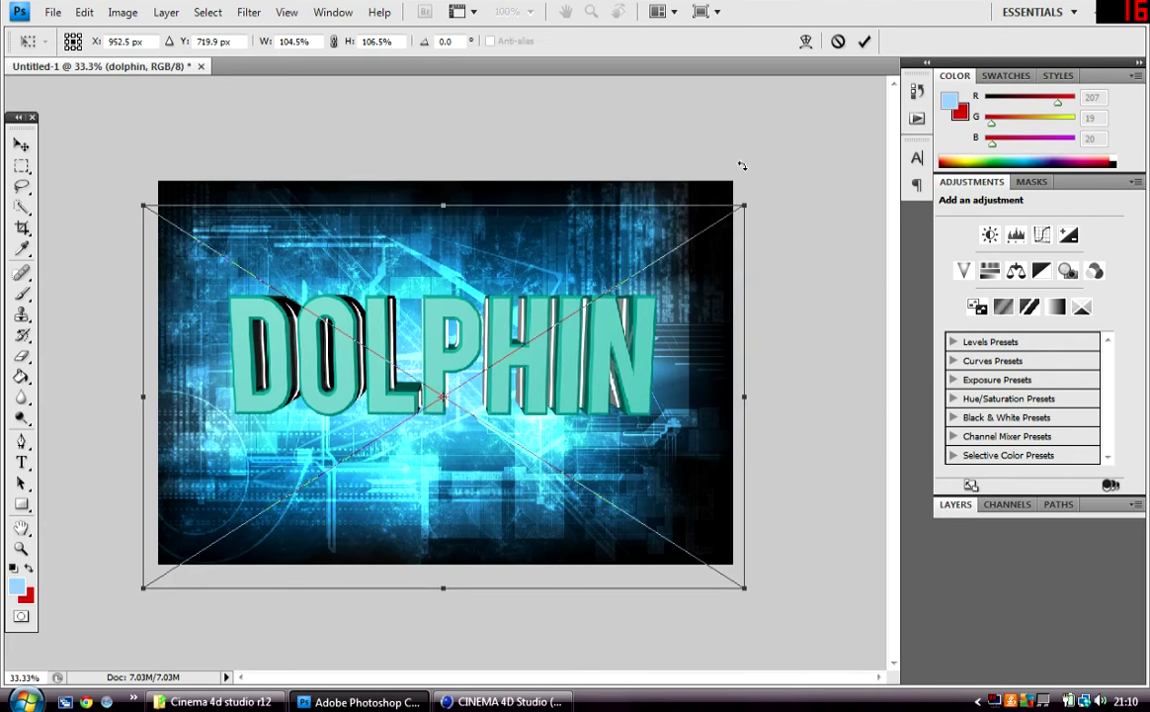
key(Return)
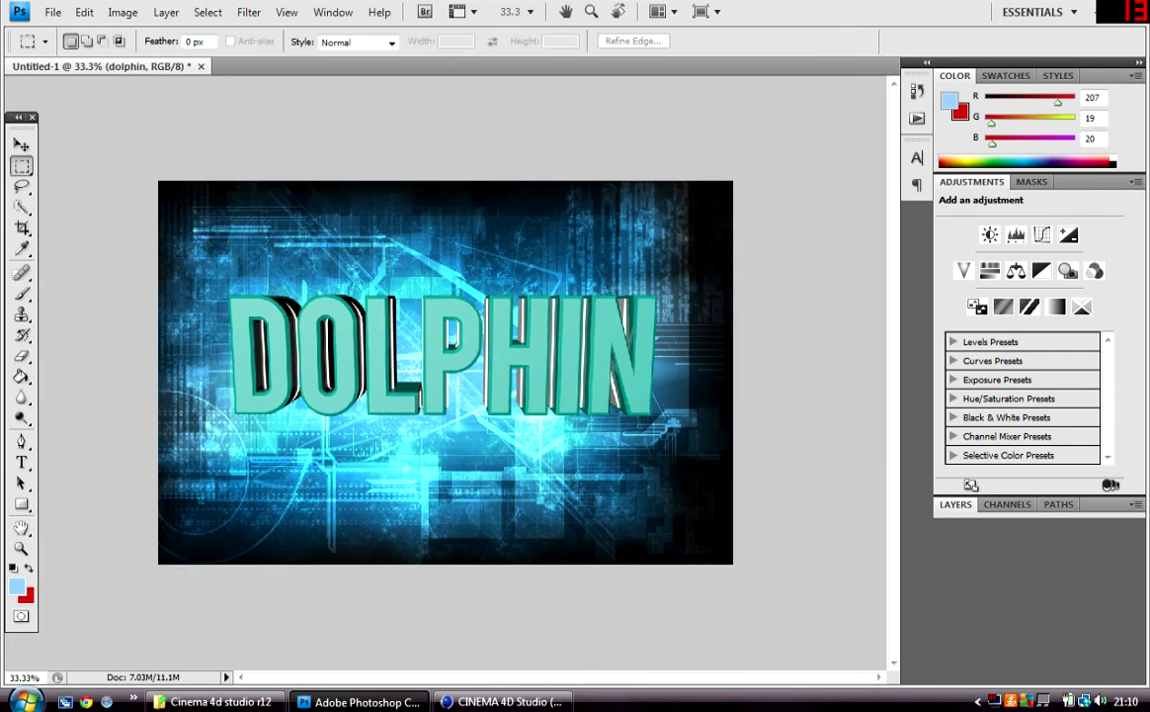
Draw a long, thin light blue rectangle just below the DOLPHIN text on a new layer
key(u)
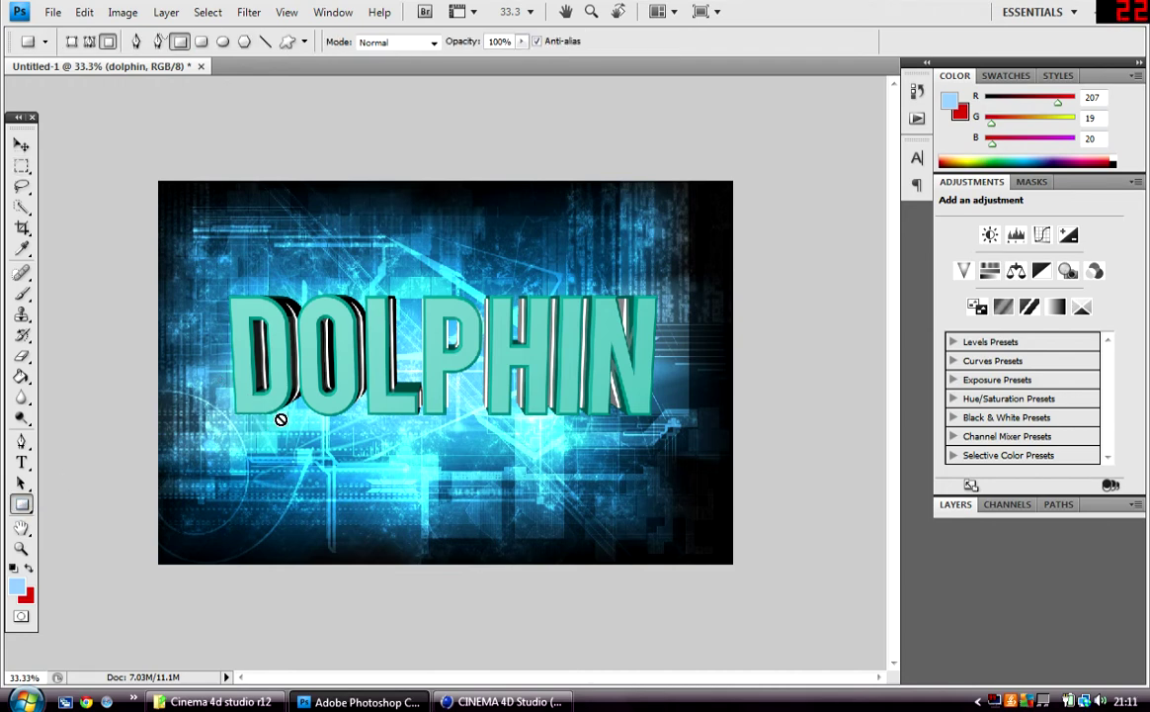
click(974, 505)
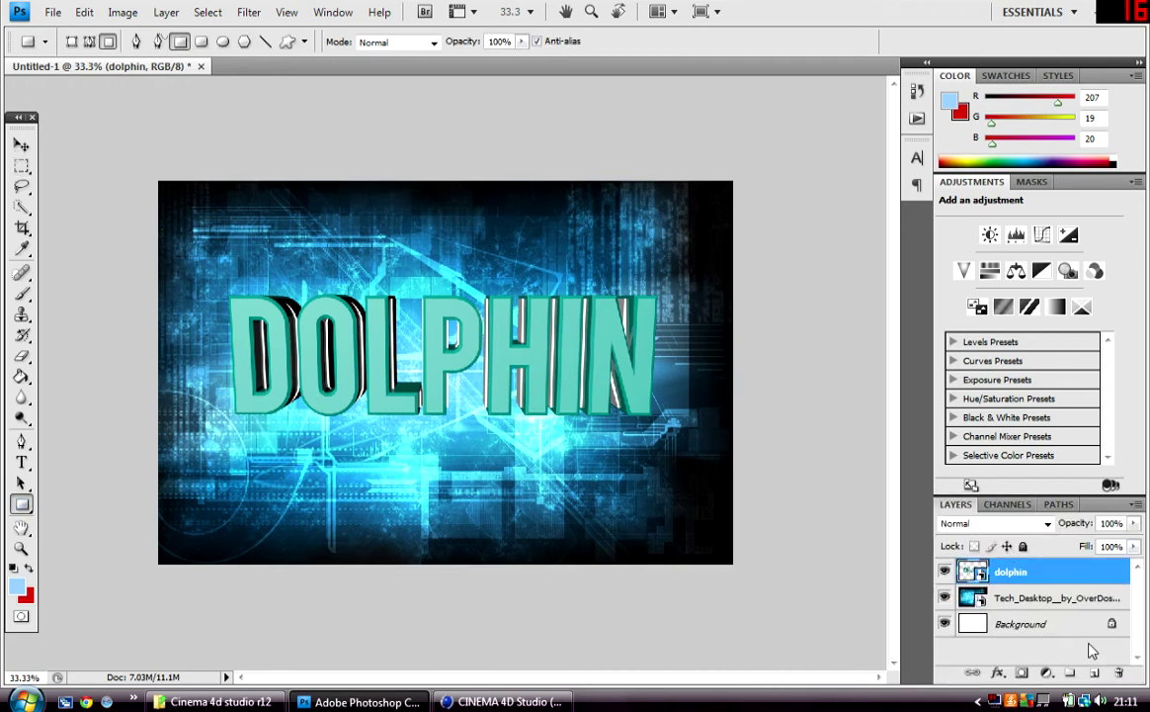
click(1095, 672)
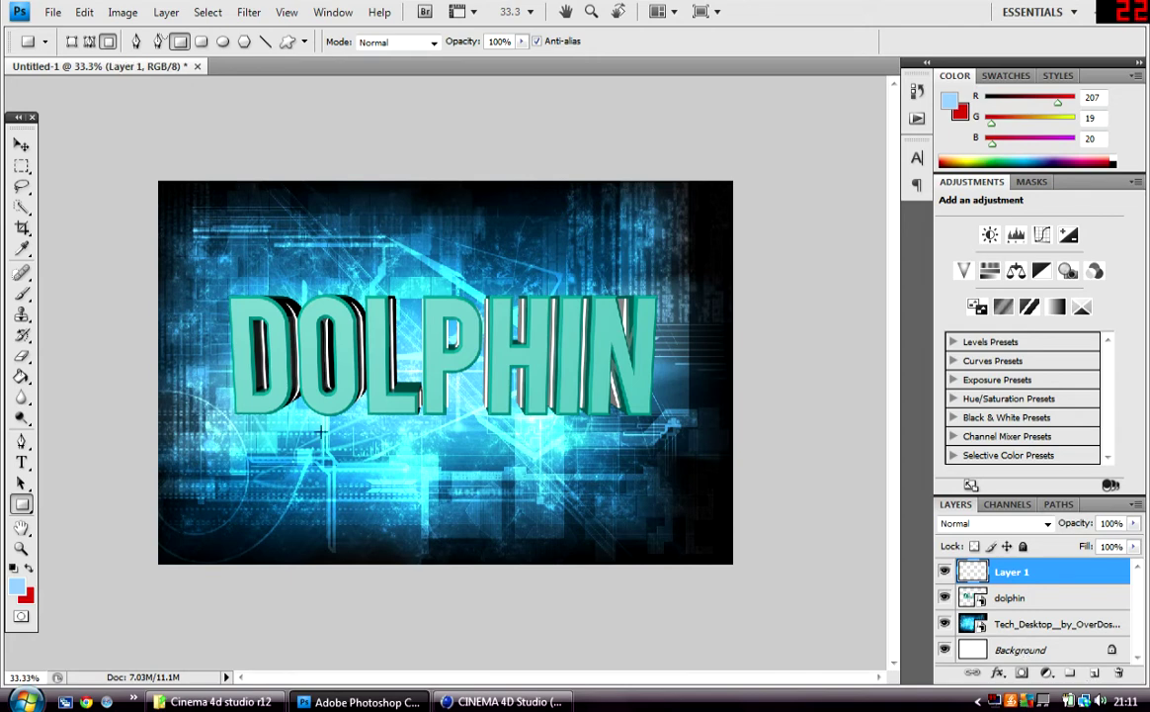
drag(213, 429, 677, 435)
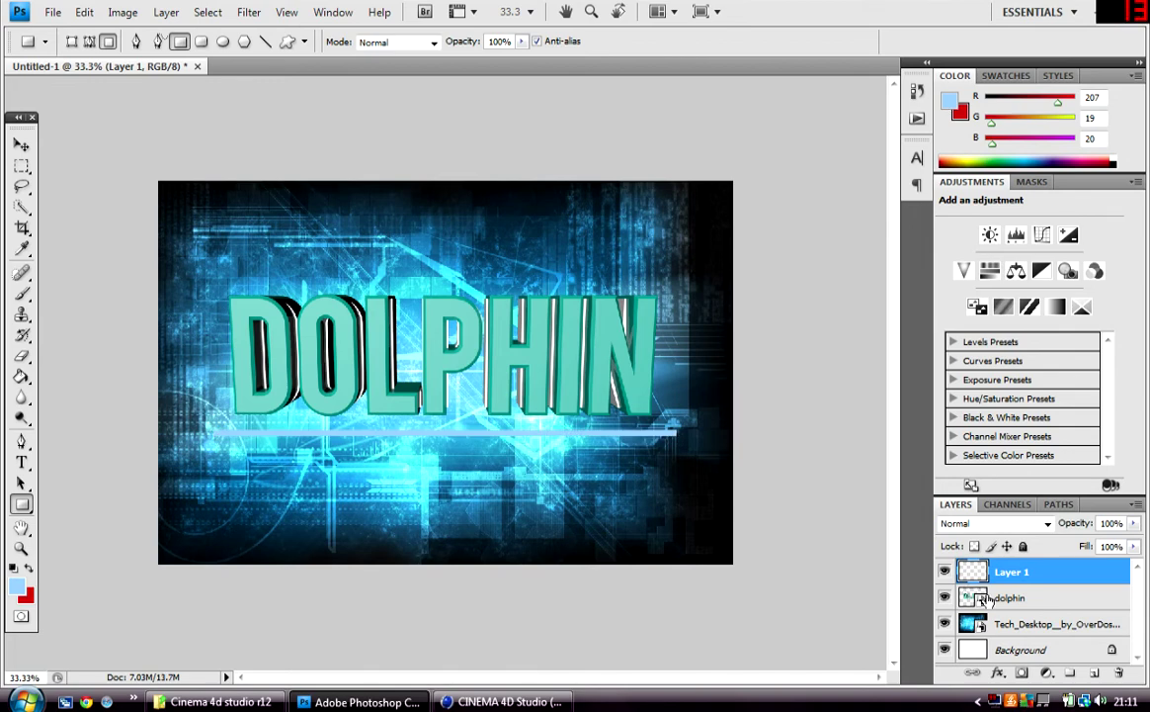
Shorten and round off both ends of the light blue bar using the Eraser with a 19 px brush
right_click(1003, 572)
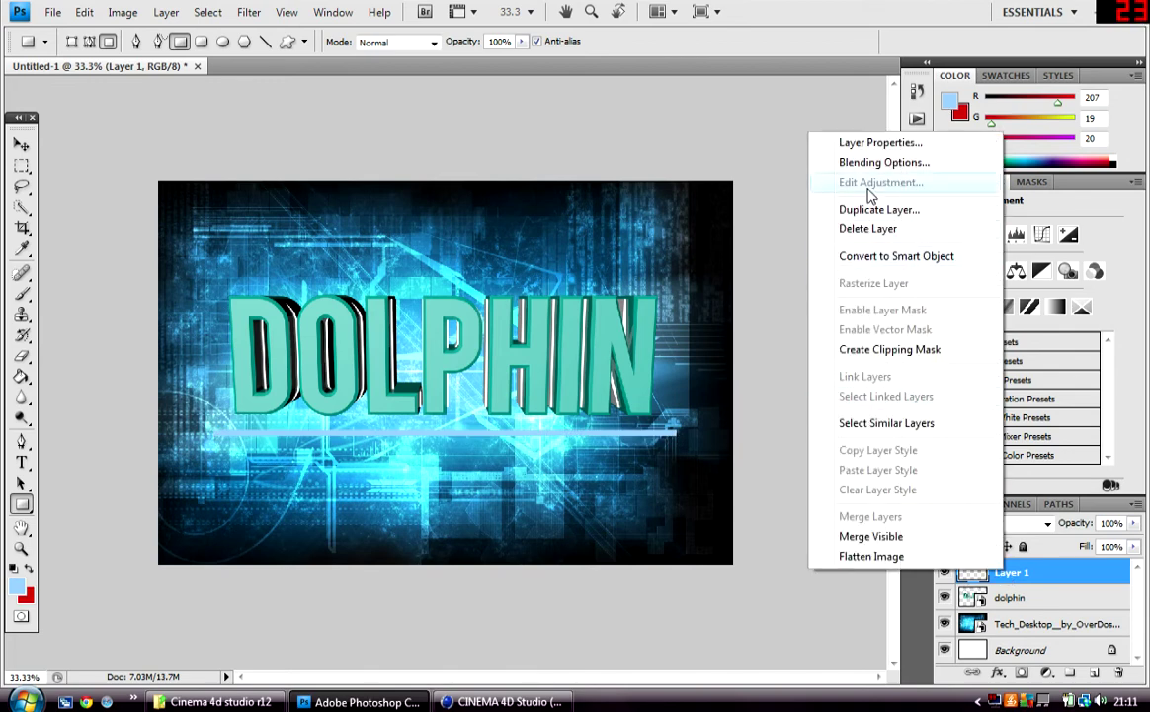
click(532, 12)
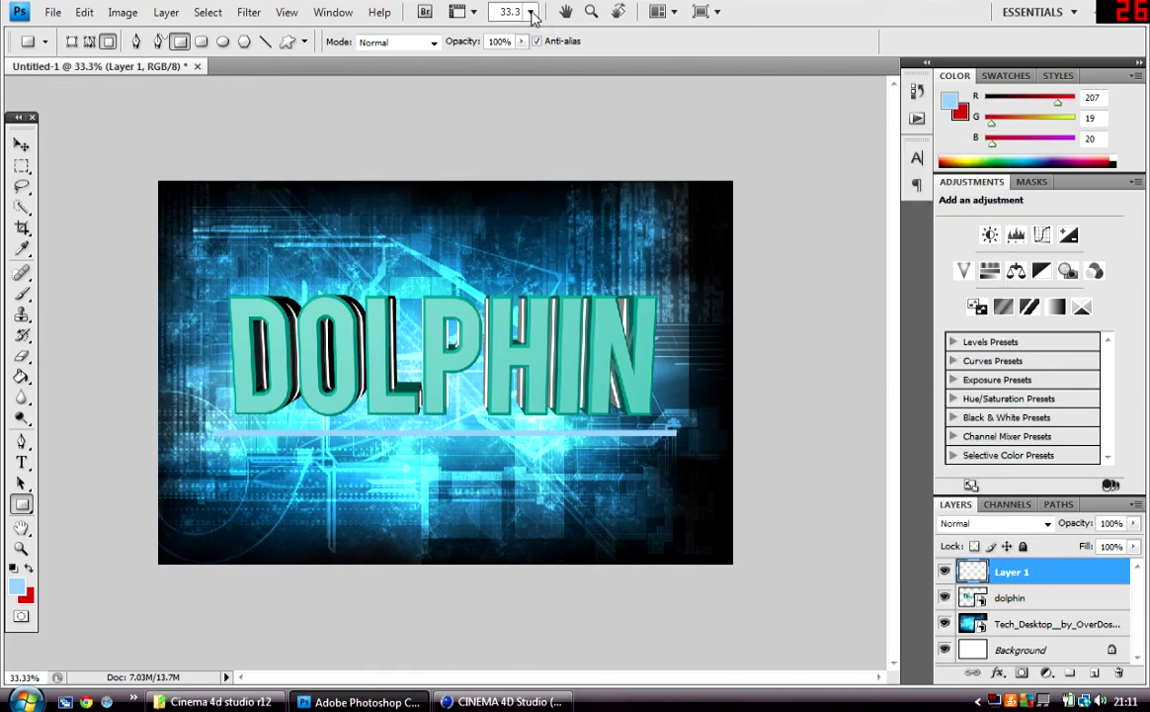
click(531, 12)
click(528, 54)
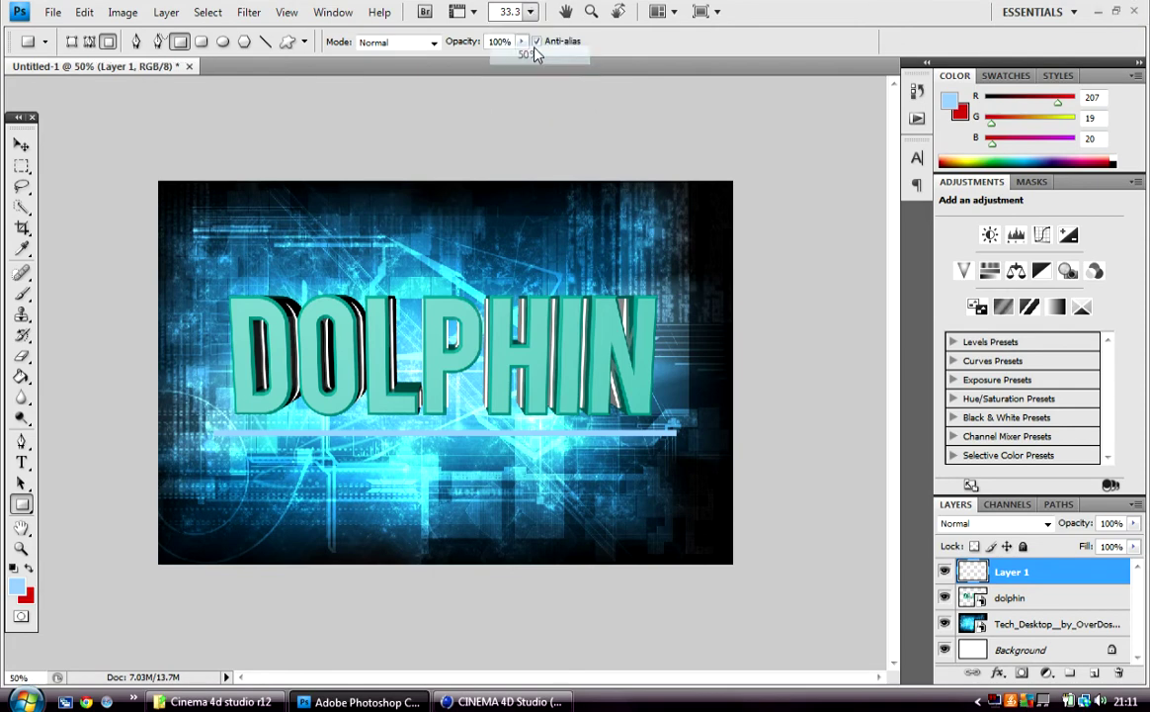
click(21, 355)
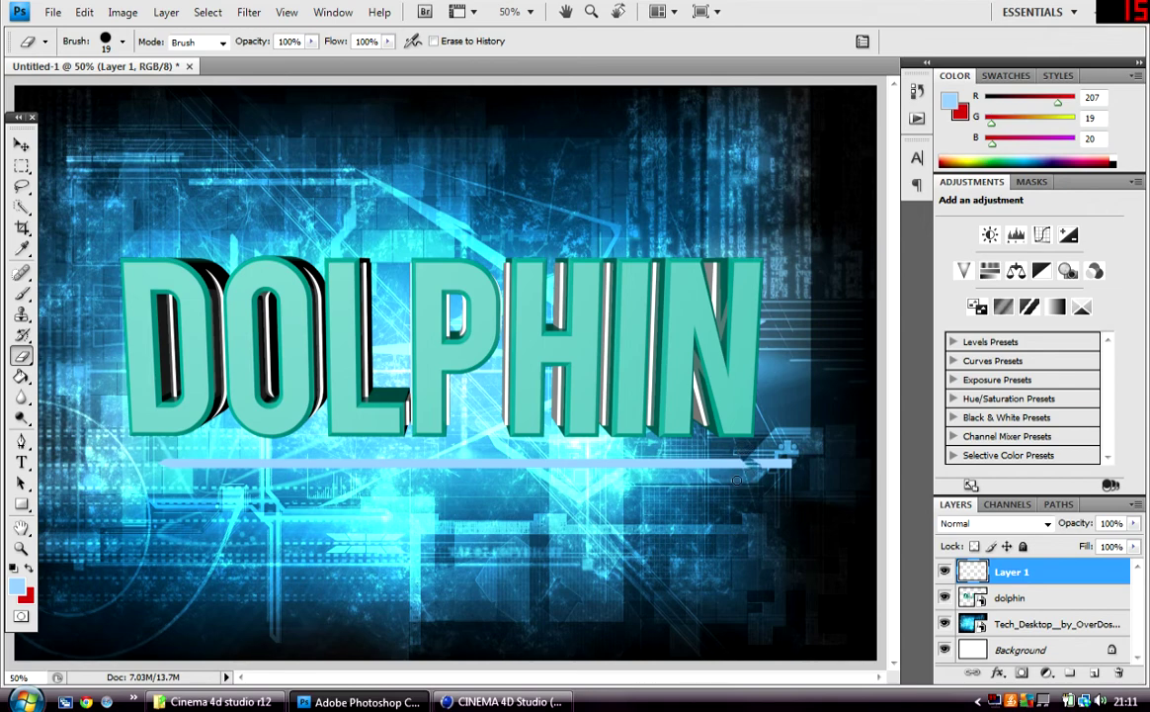
drag(756, 459, 789, 459)
Add a black (000000) Color Overlay to the bar on Layer 1
right_click(1069, 576)
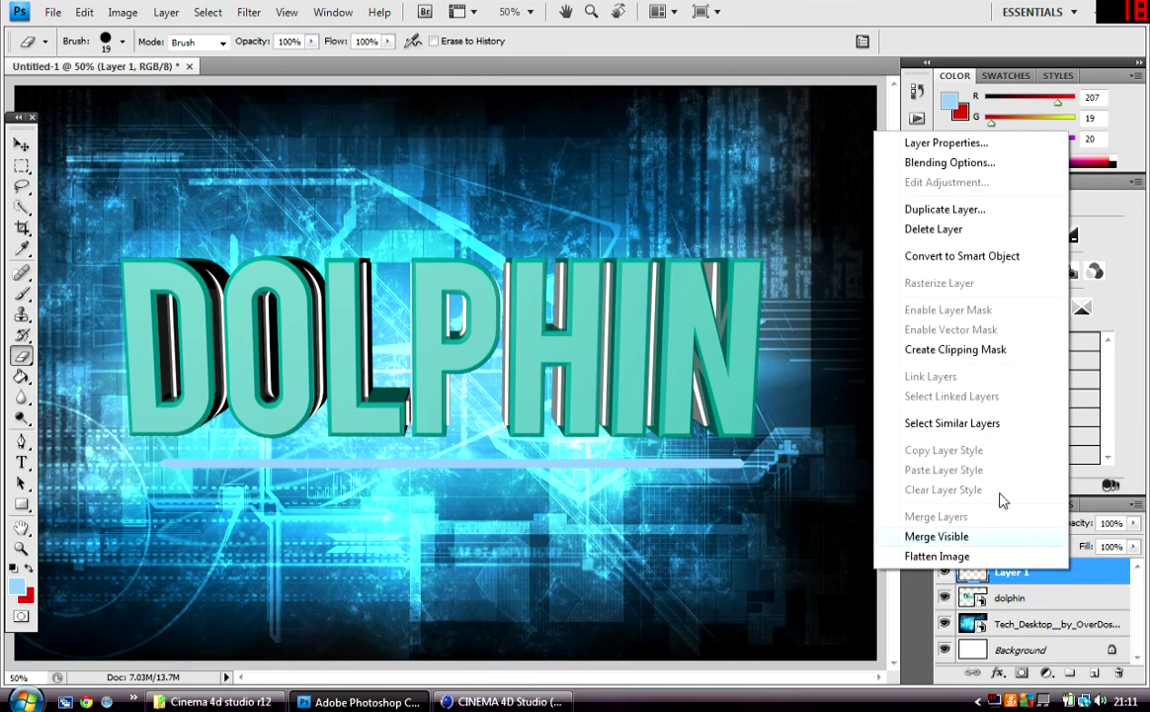
key(Escape)
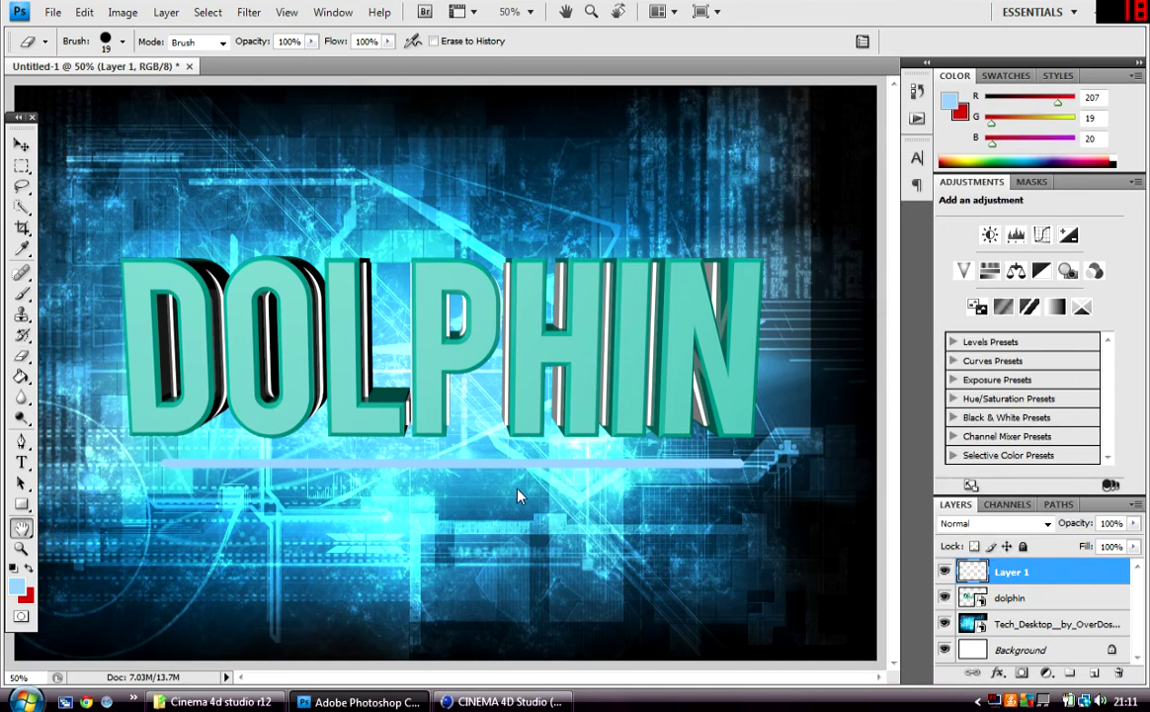
click(736, 563)
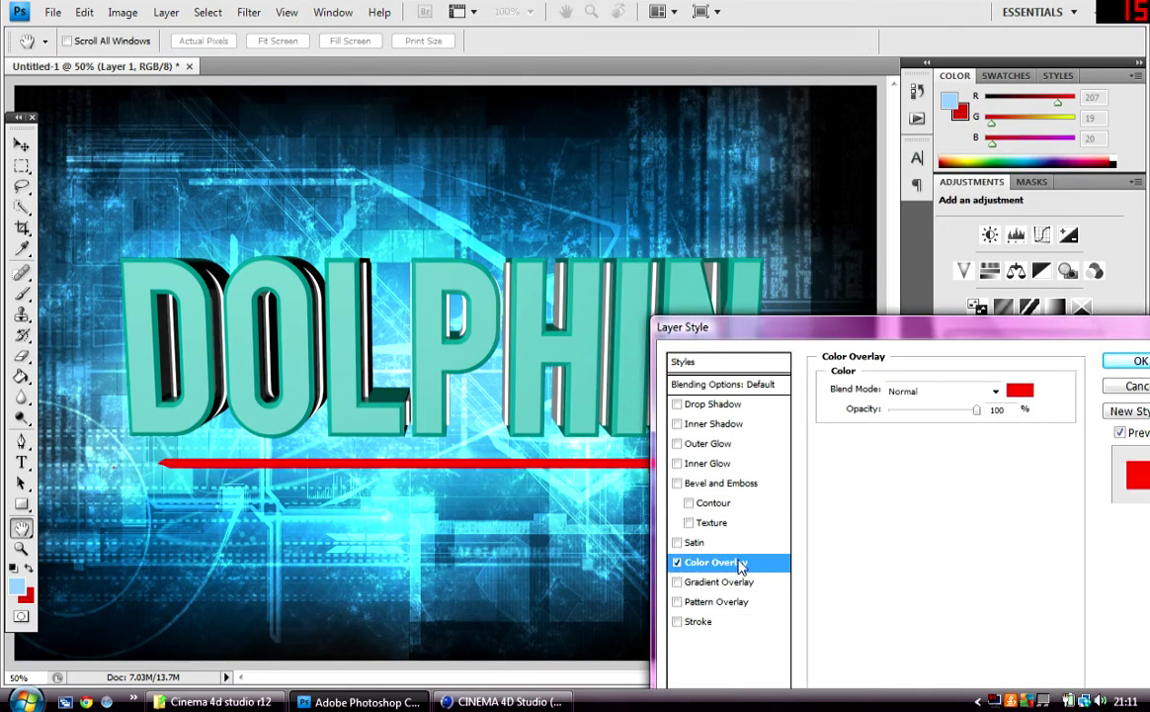
click(1022, 392)
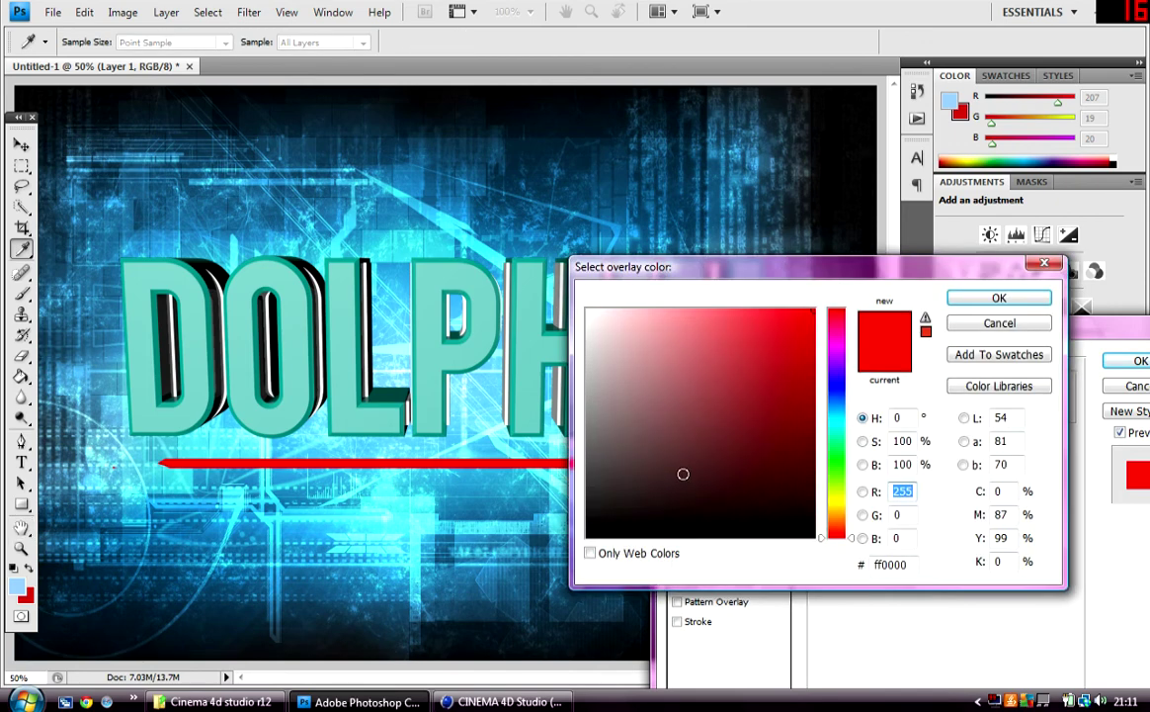
drag(683, 472, 559, 571)
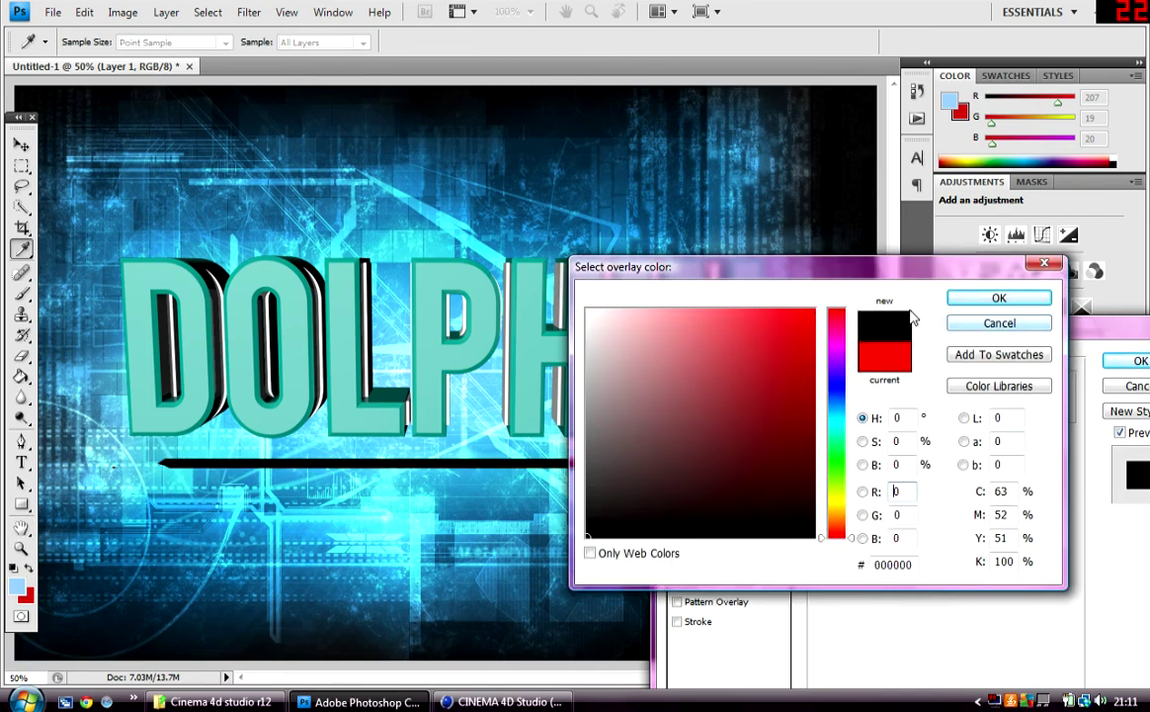
click(999, 297)
Add a black Outer Glow to the bar with 8% spread and 24 px size, and apply the layer style
click(709, 445)
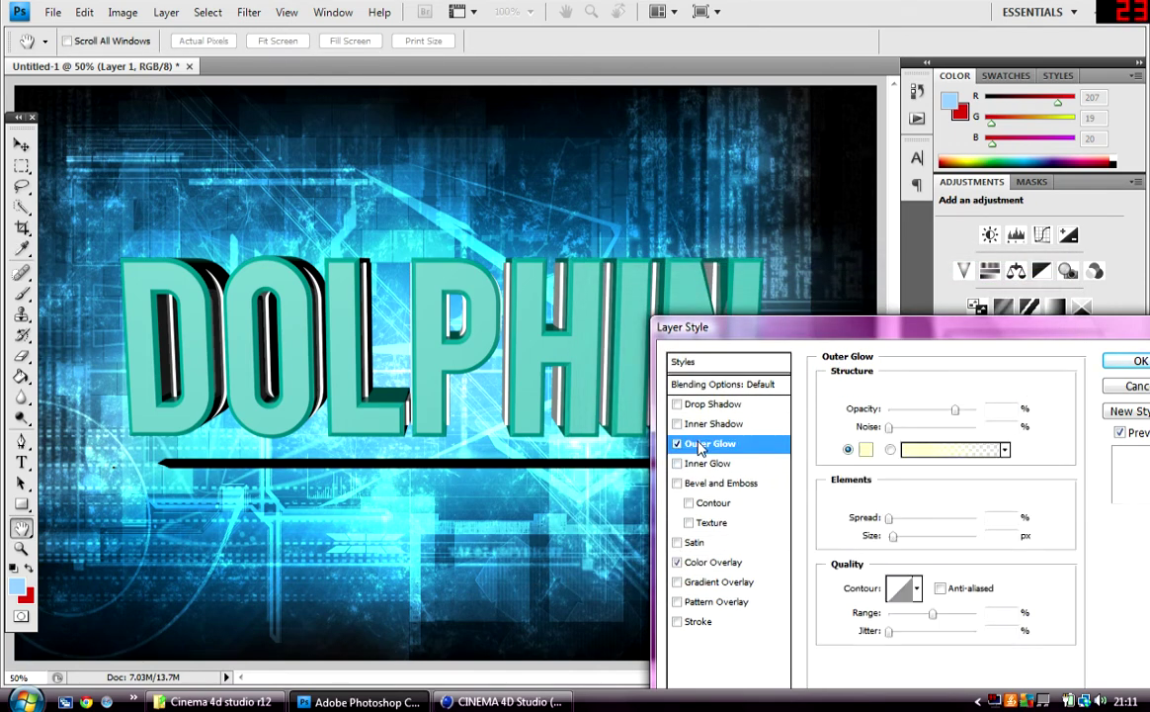
click(866, 450)
drag(662, 373, 573, 529)
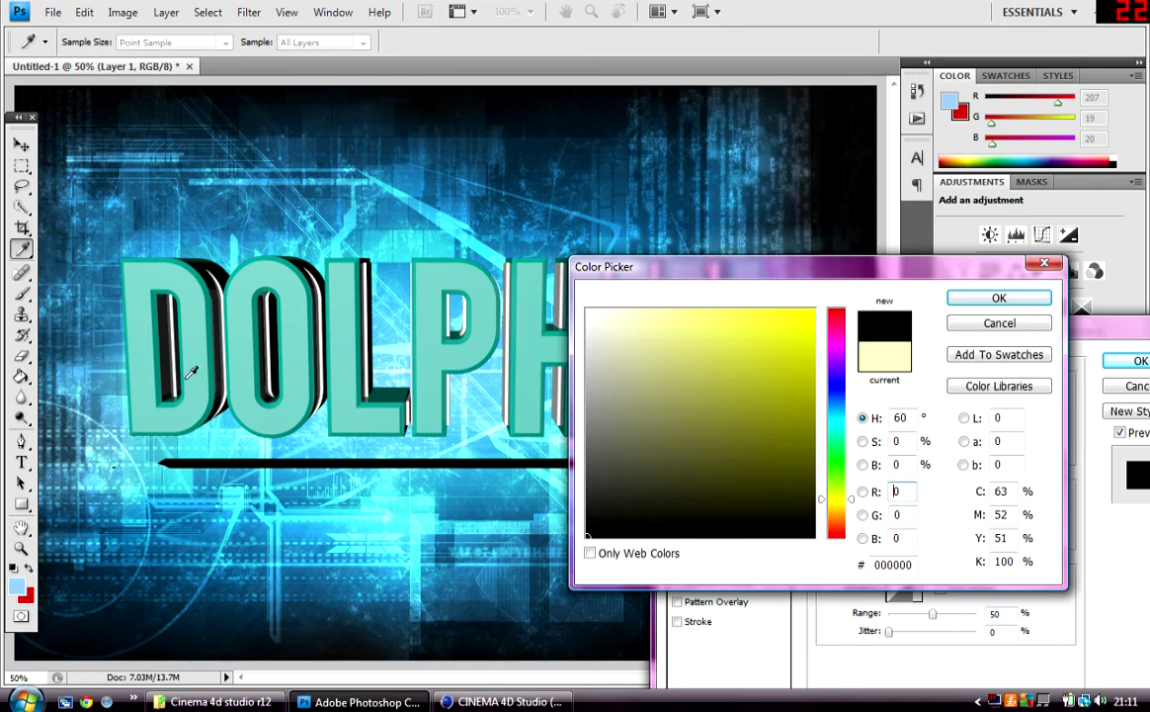
click(964, 299)
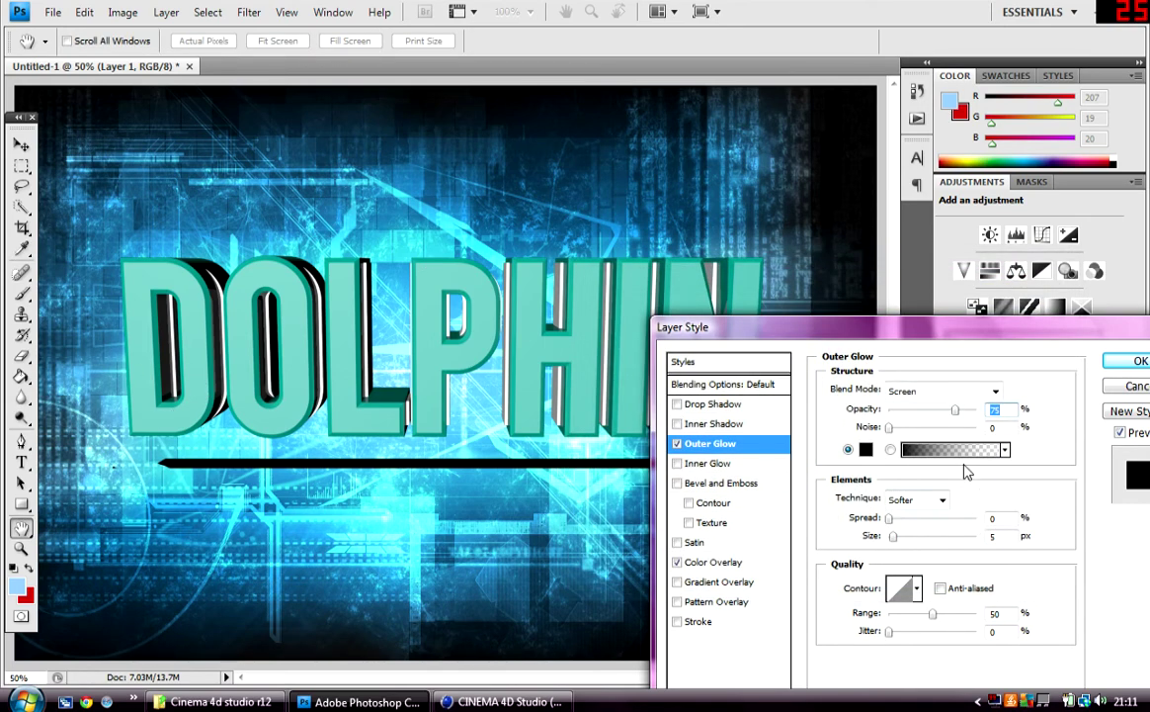
click(990, 516)
text(8)
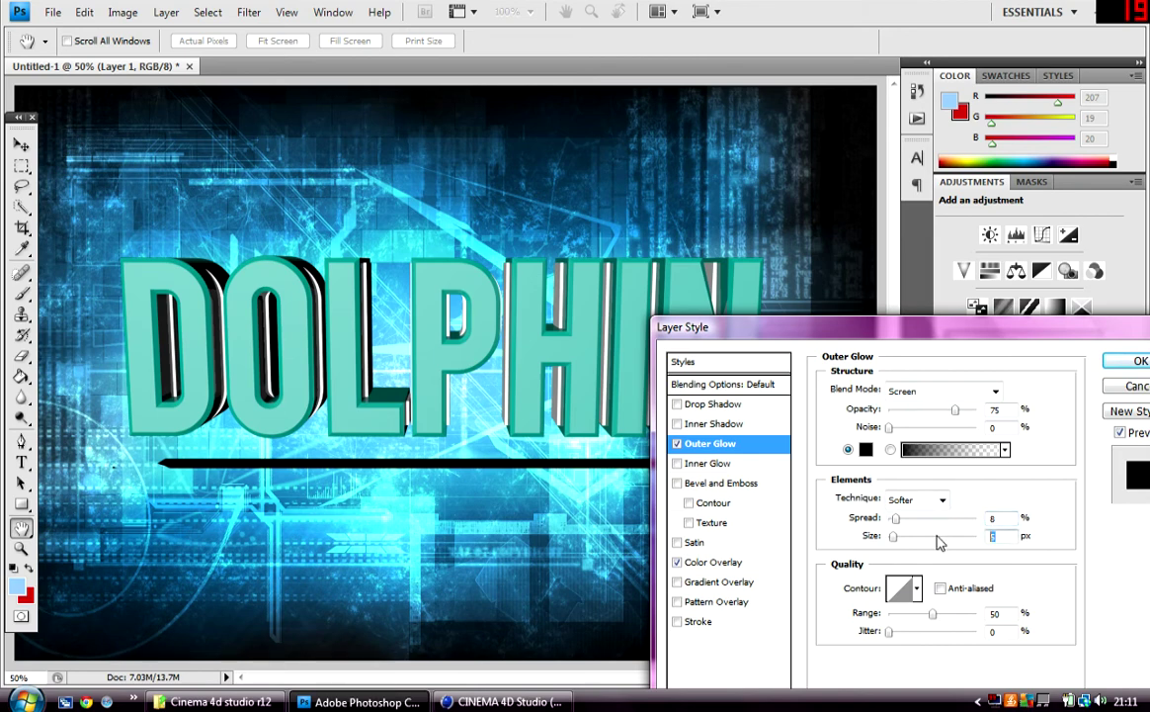
text(24)
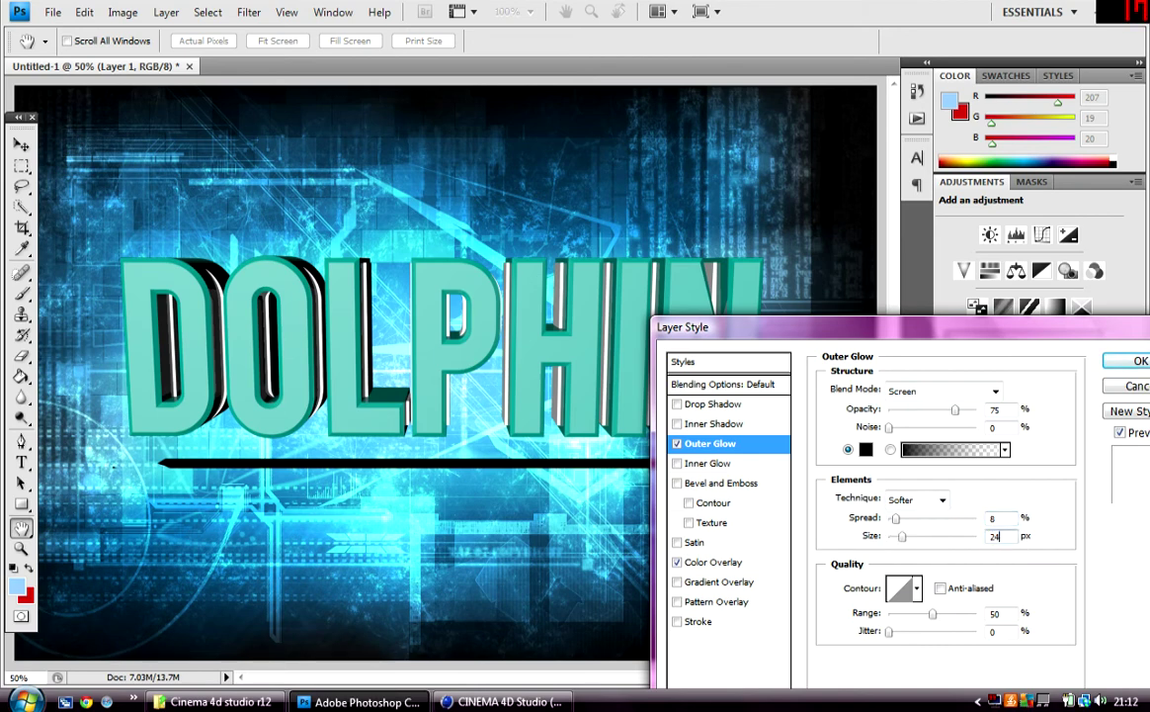
key(Return)
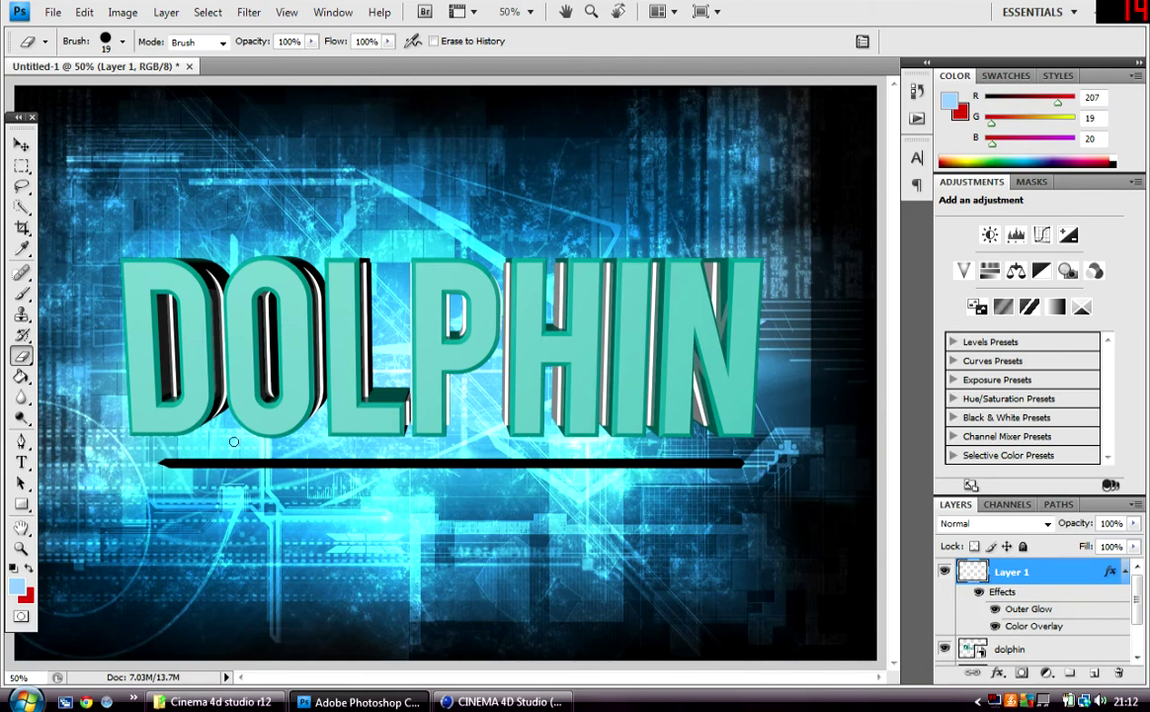
Change the bar's Outer Glow to Normal blend mode at 100% opacity
right_click(1028, 571)
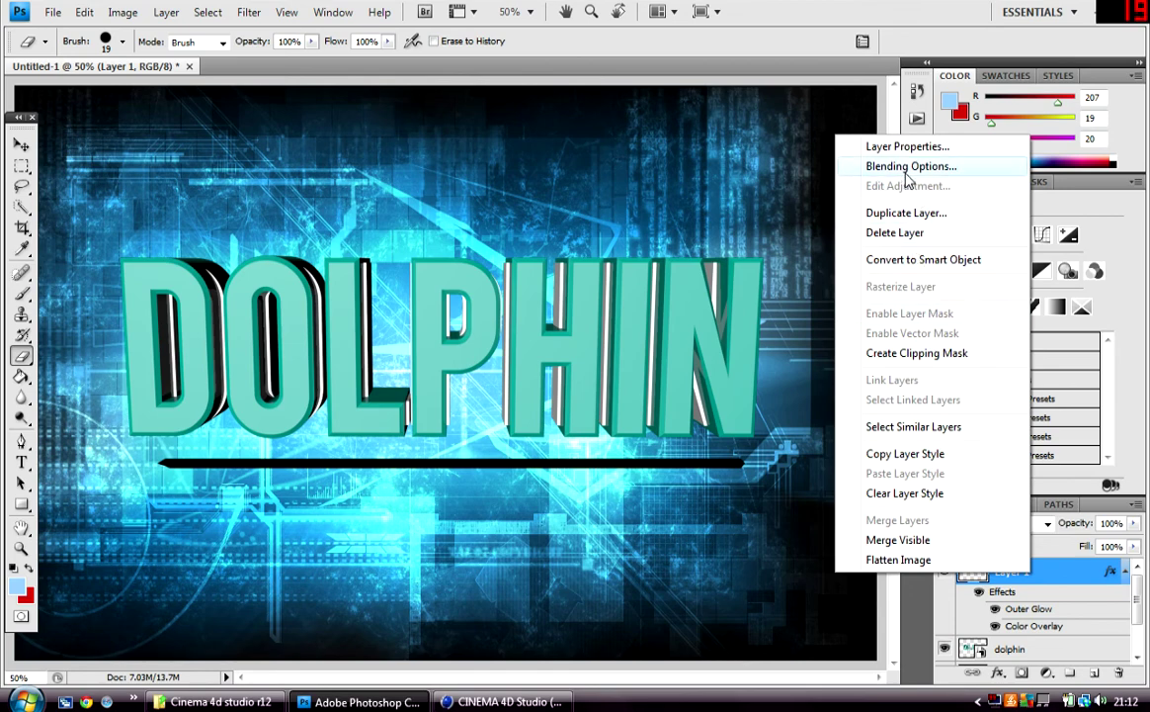
click(905, 180)
click(731, 443)
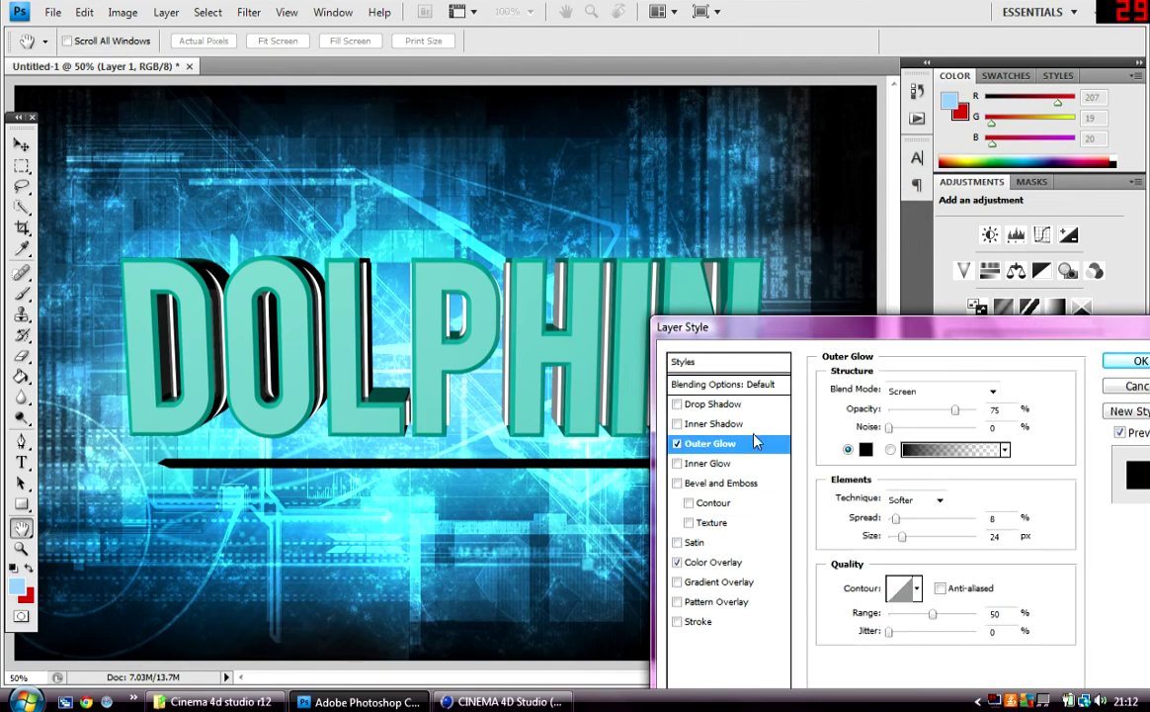
click(993, 388)
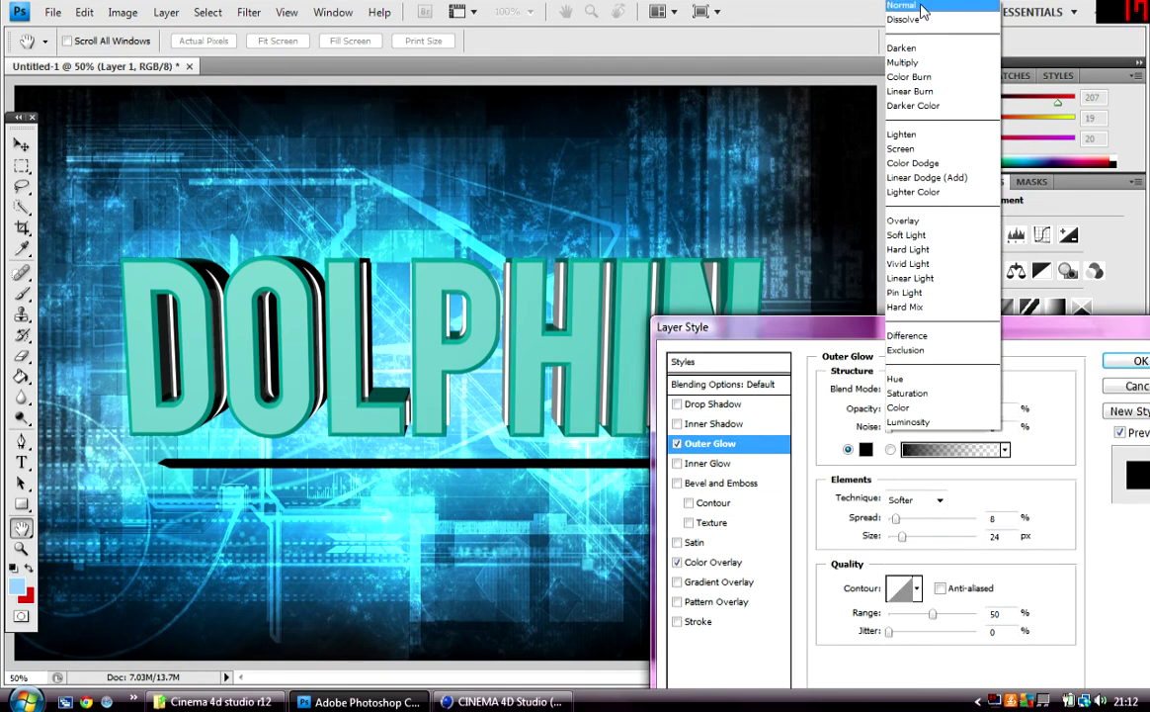
click(850, 9)
drag(955, 409, 996, 409)
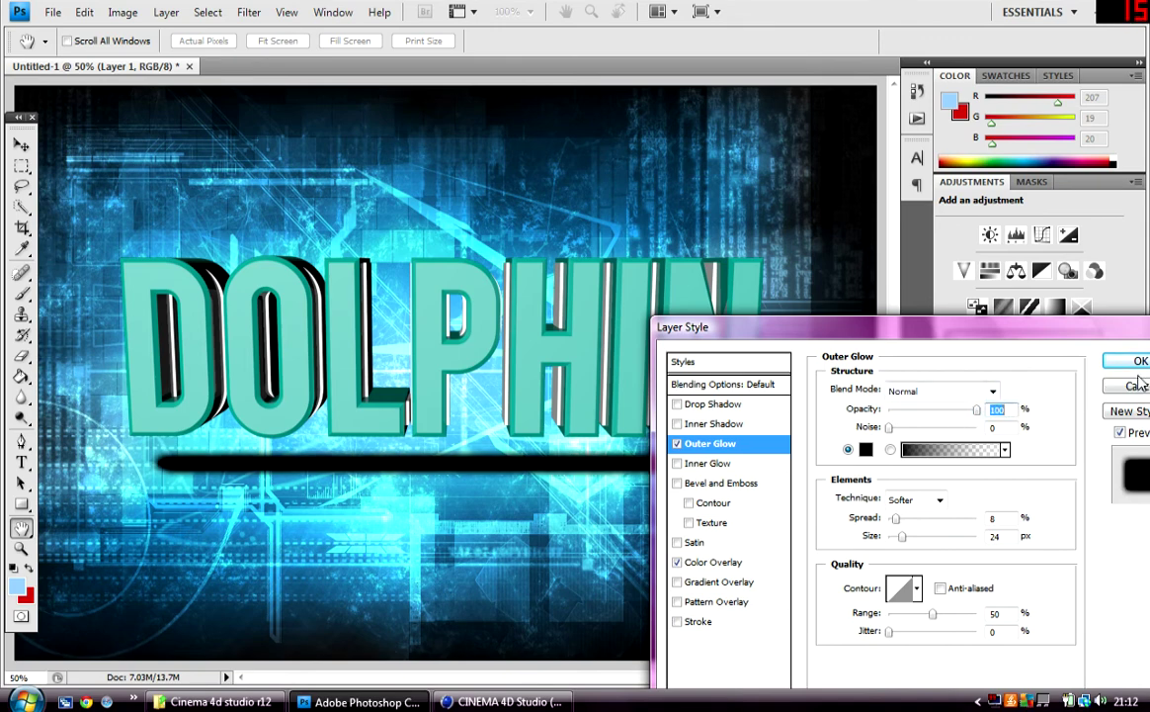
Set the bar's Outer Glow color to white (ffffff)
click(866, 450)
drag(613, 326, 585, 302)
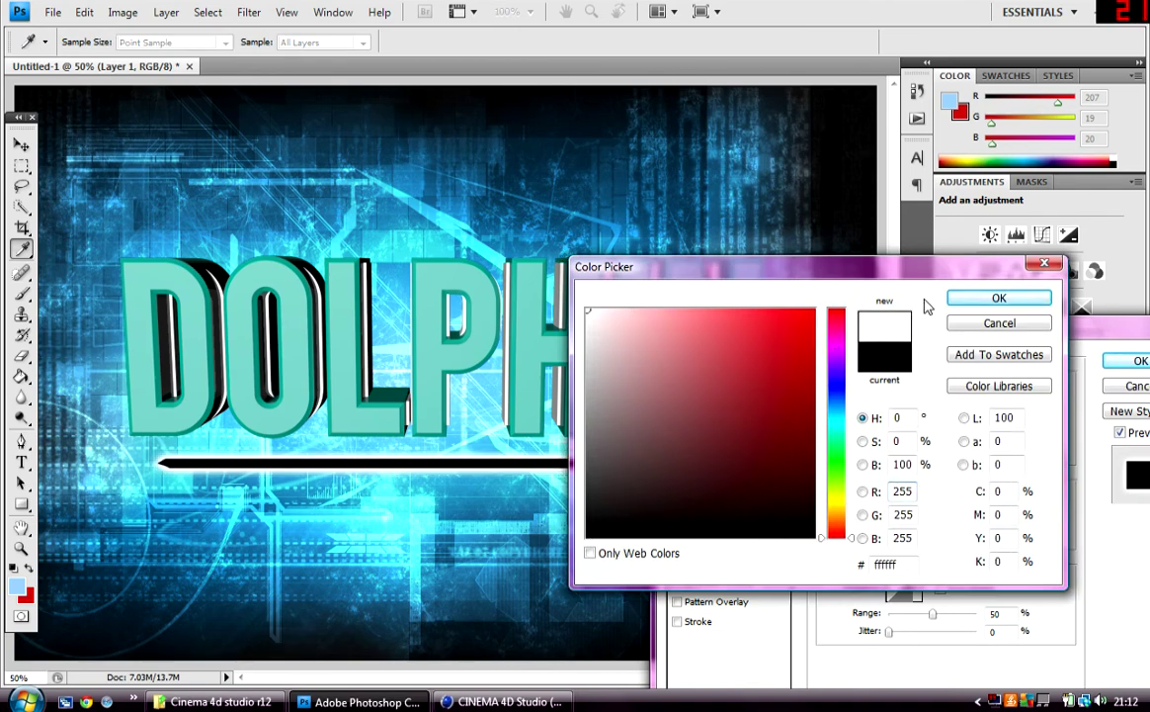
click(998, 298)
Recolor the bar's Color Overlay to a saturated blue, 0c00ff
click(717, 561)
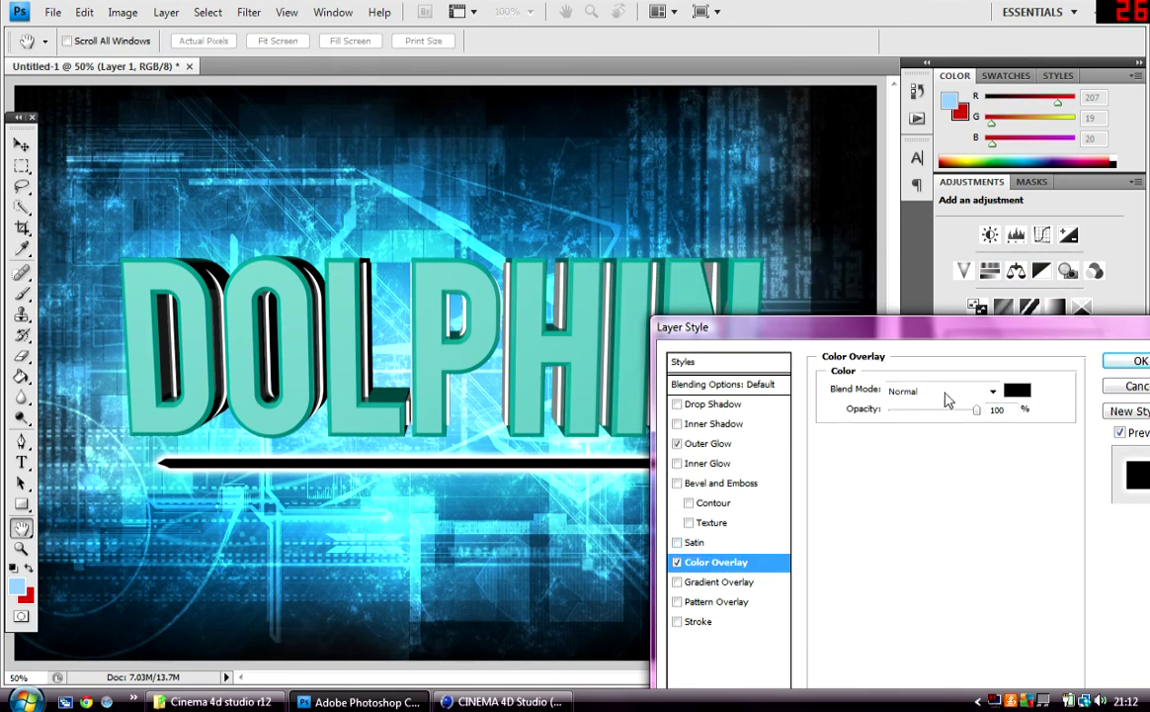
click(1018, 392)
drag(653, 336, 587, 311)
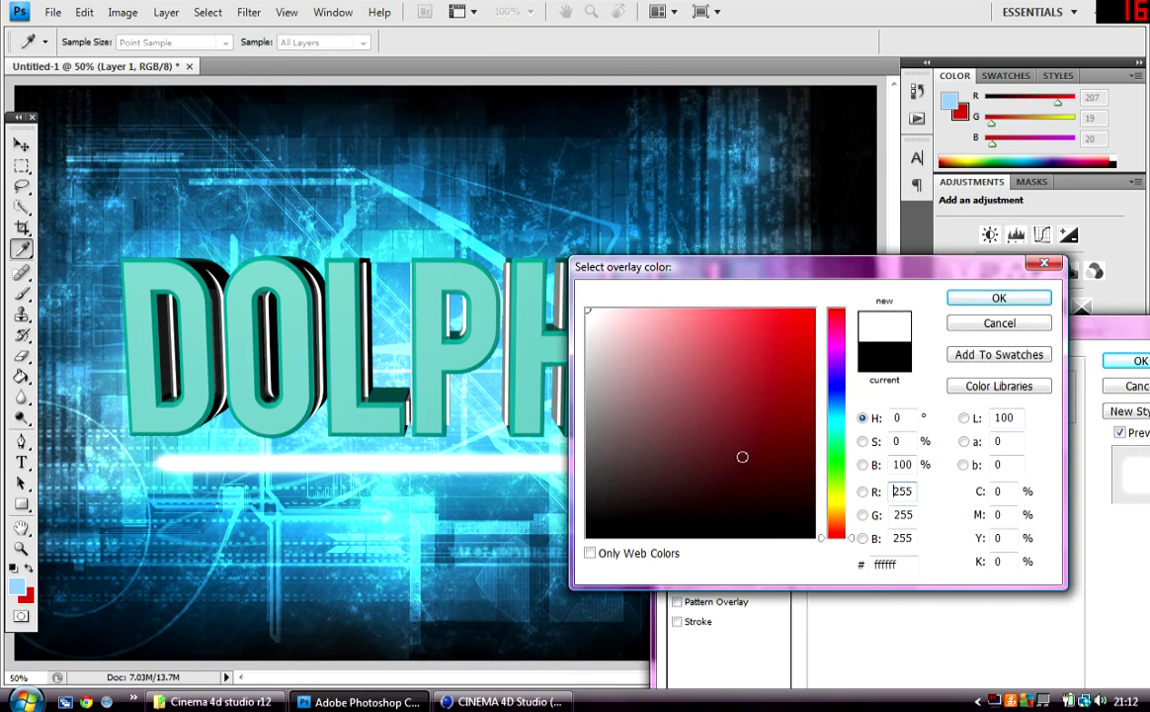
click(835, 402)
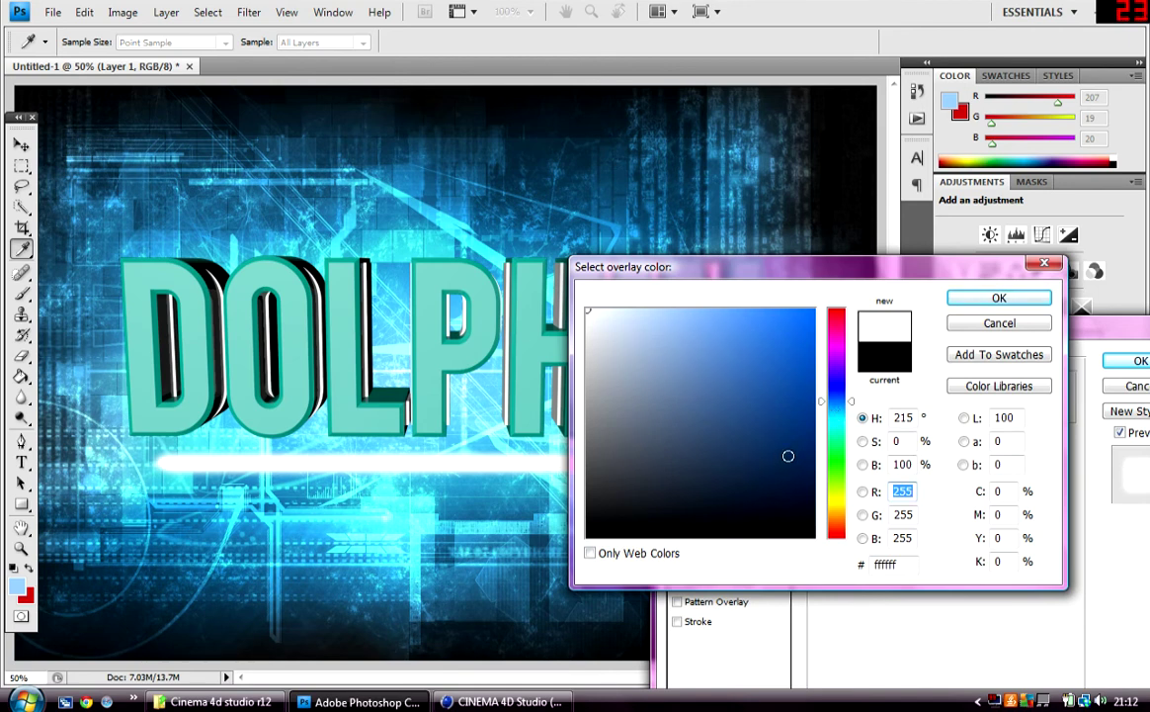
mouse_move(835, 380)
mouse_down()
mouse_move(838, 354)
mouse_move(813, 336)
mouse_move(817, 309)
mouse_move(837, 364)
mouse_move(803, 372)
mouse_move(837, 387)
mouse_up()
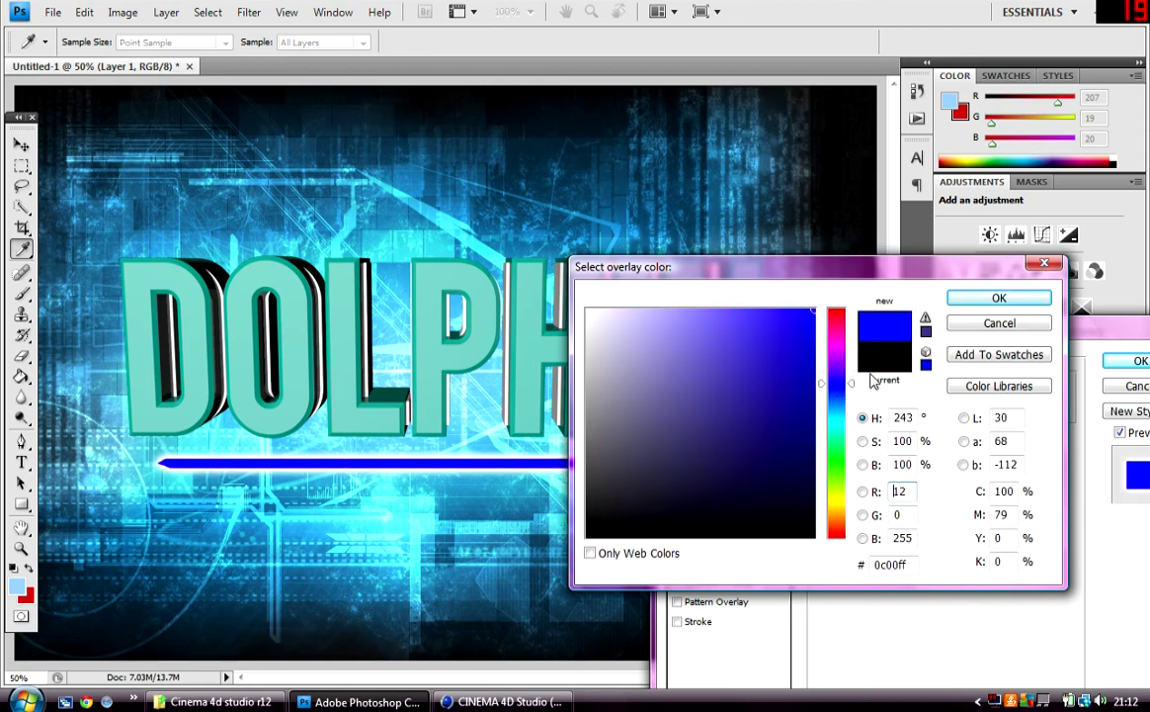
click(997, 300)
Set the bar's Outer Glow color to black (000000)
click(729, 445)
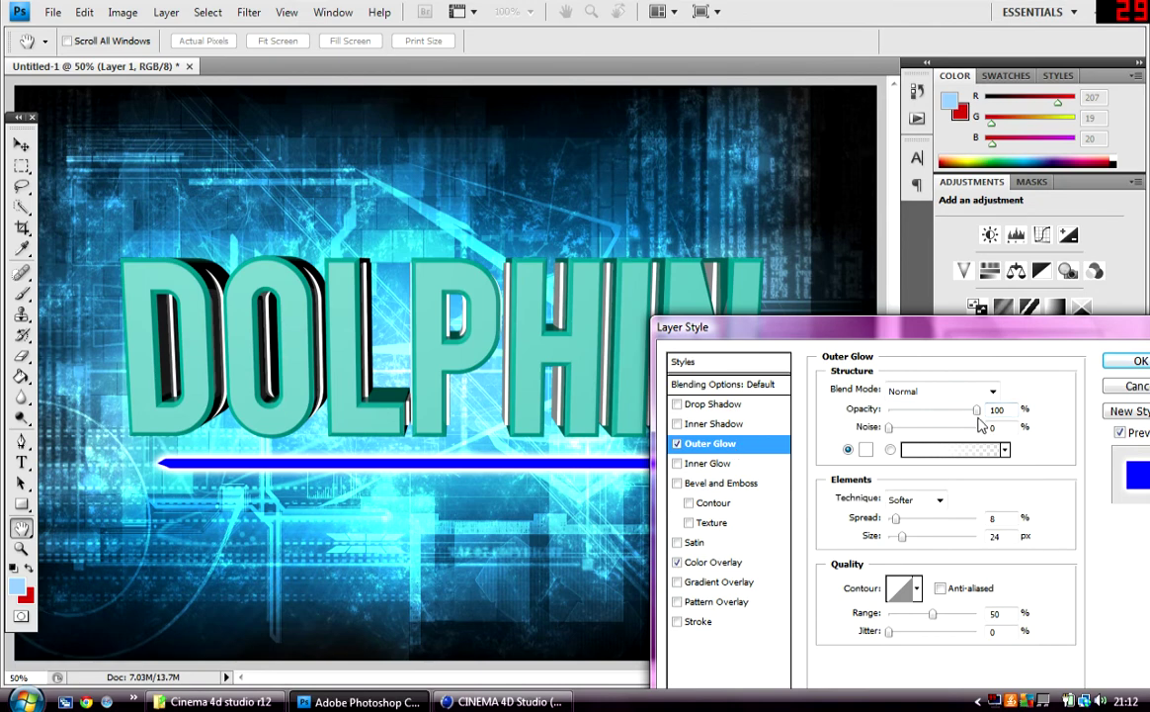
click(866, 450)
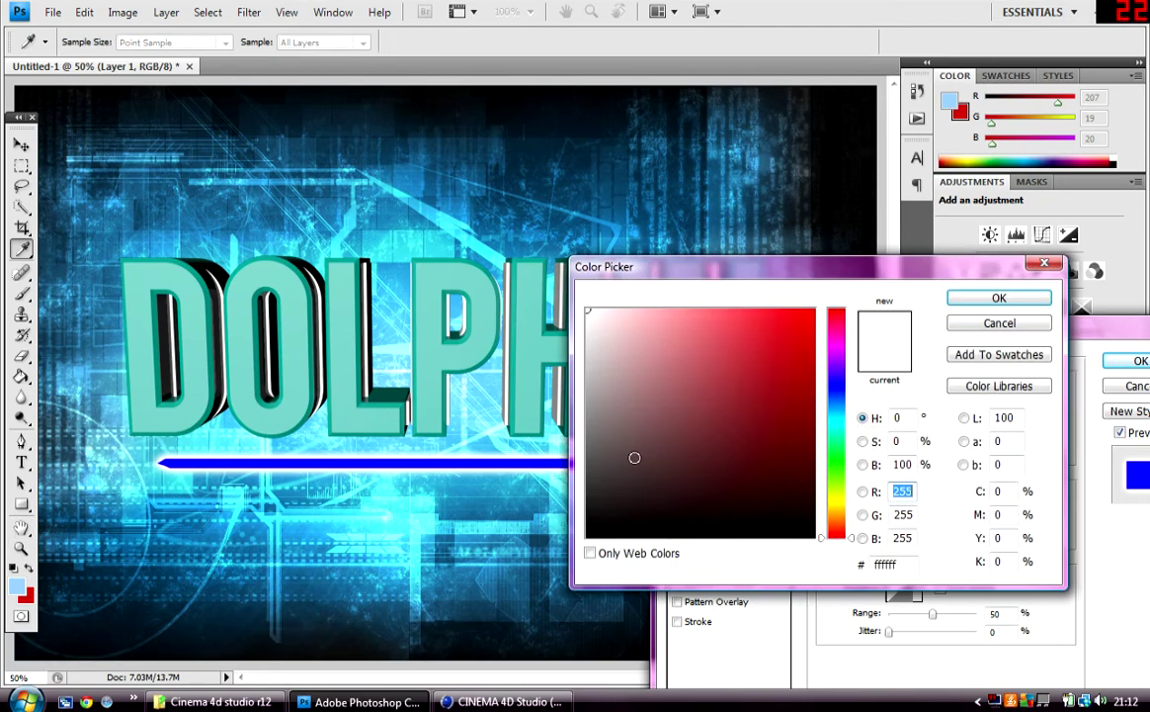
click(318, 478)
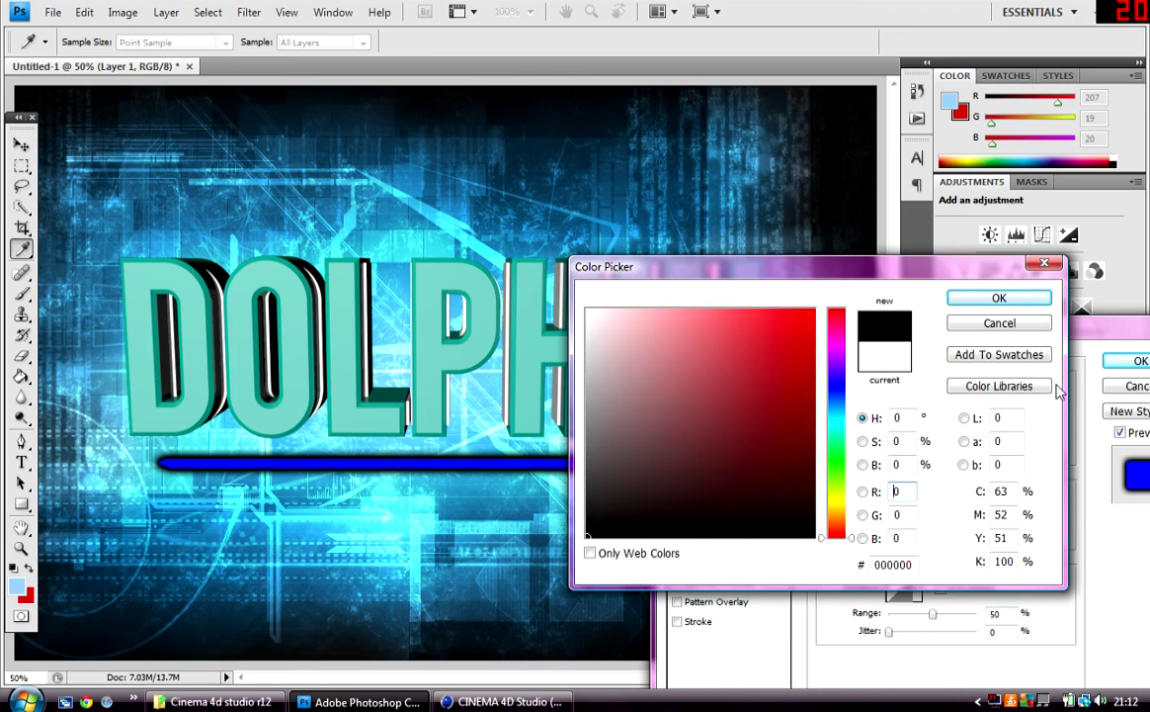
click(1000, 297)
Match the Outer Glow color to the Color Overlay's hex value 0c00ff and apply the layer style
click(714, 561)
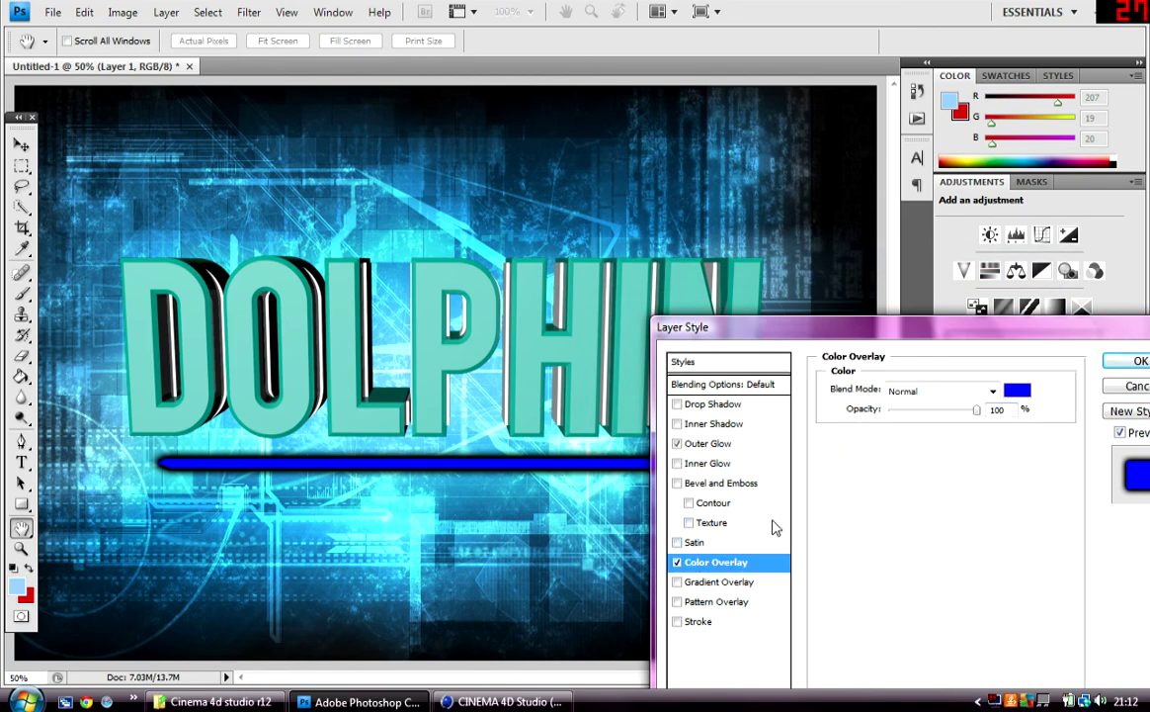
click(1014, 393)
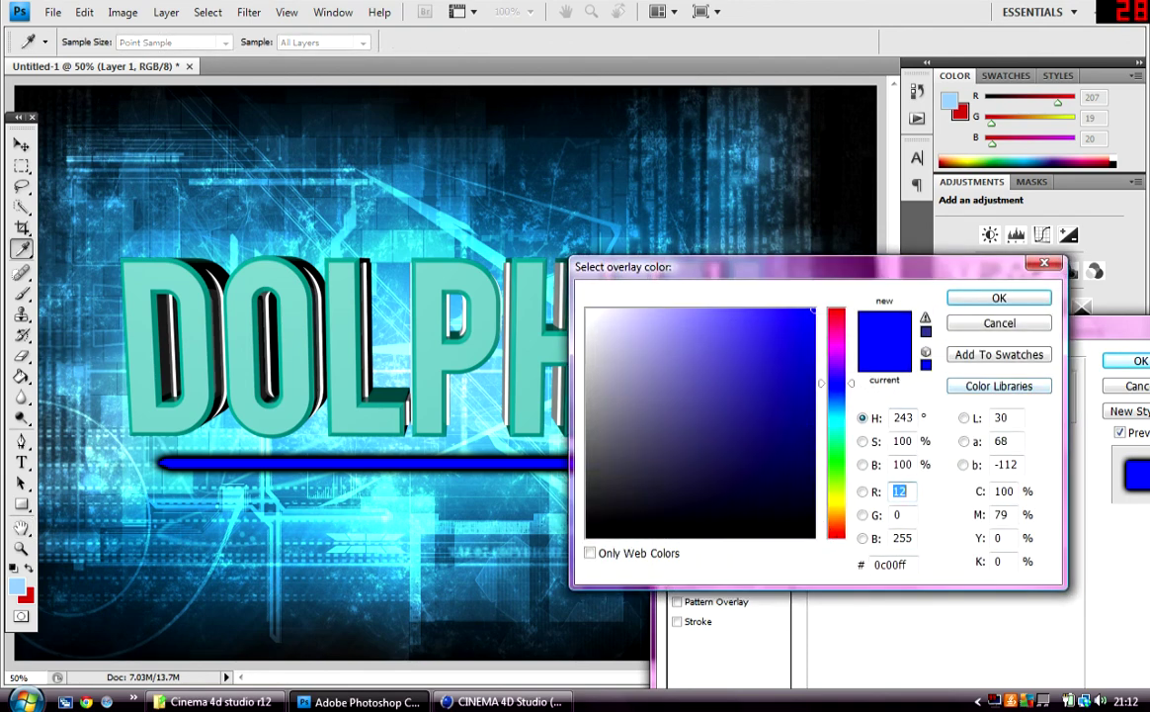
click(1033, 299)
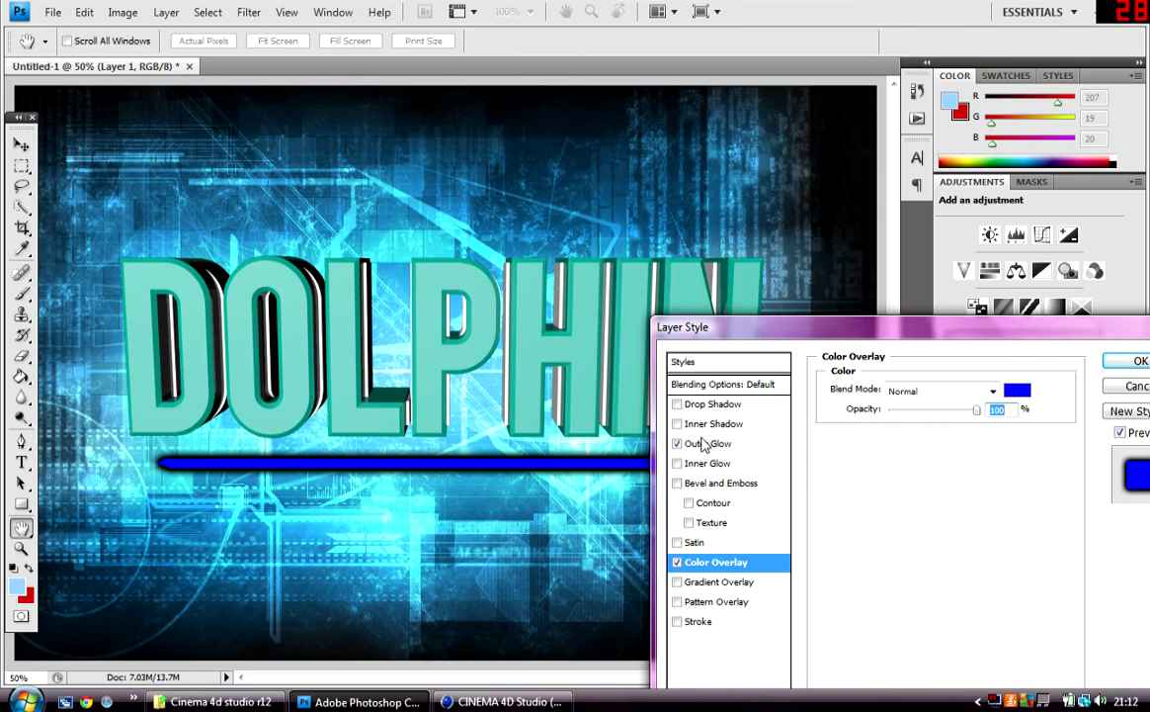
click(726, 444)
click(865, 453)
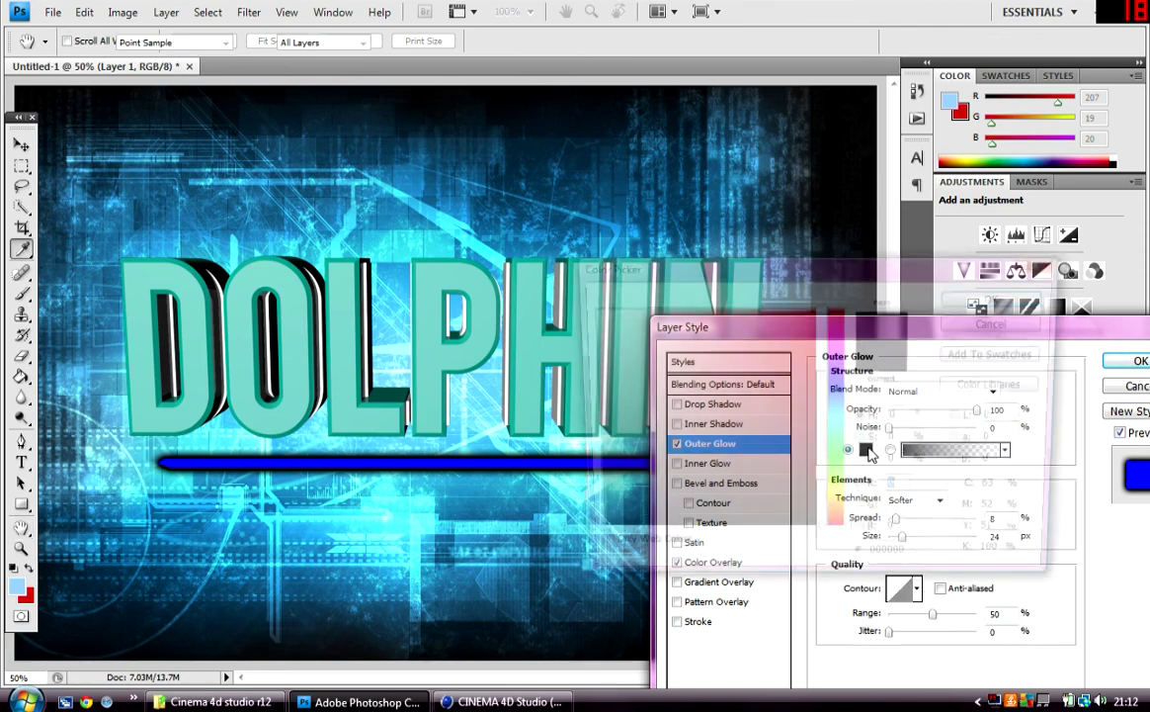
drag(875, 564, 950, 570)
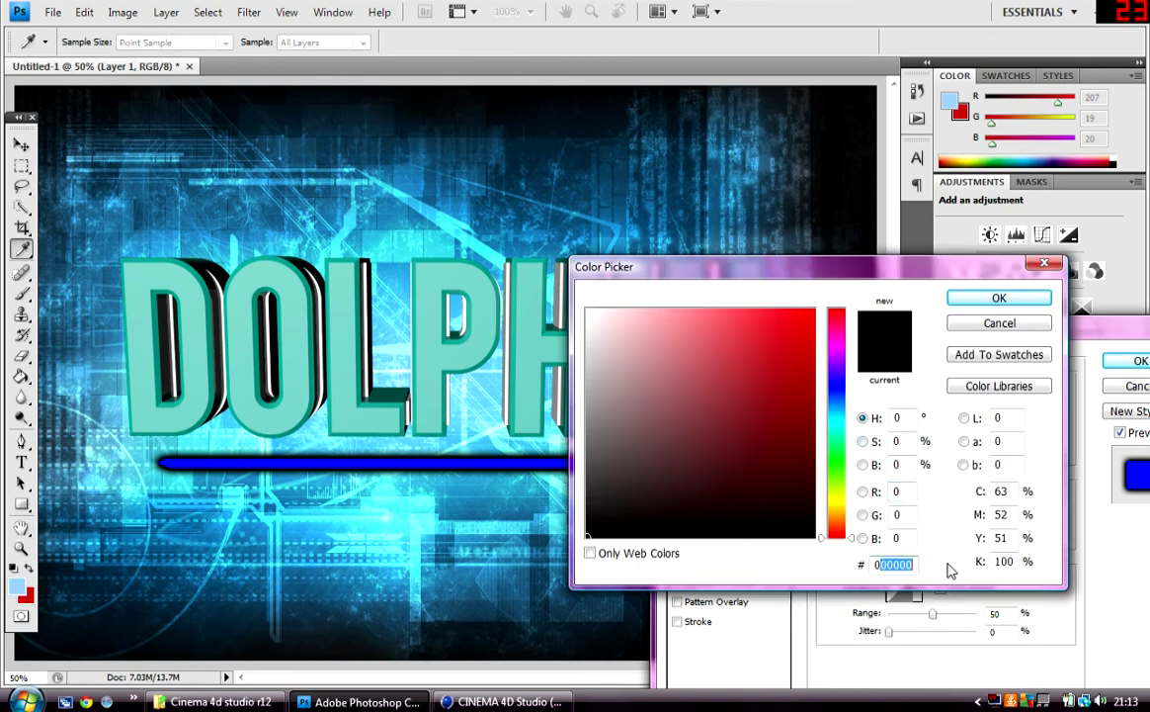
text(0c00f)
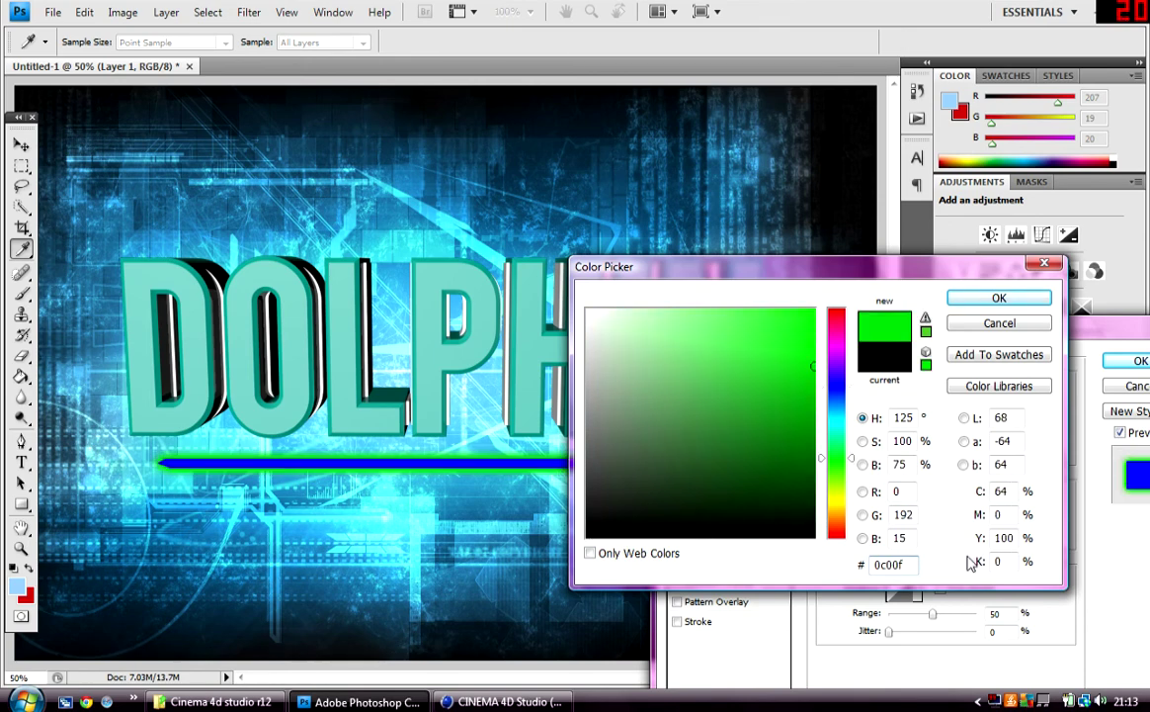
text(f)
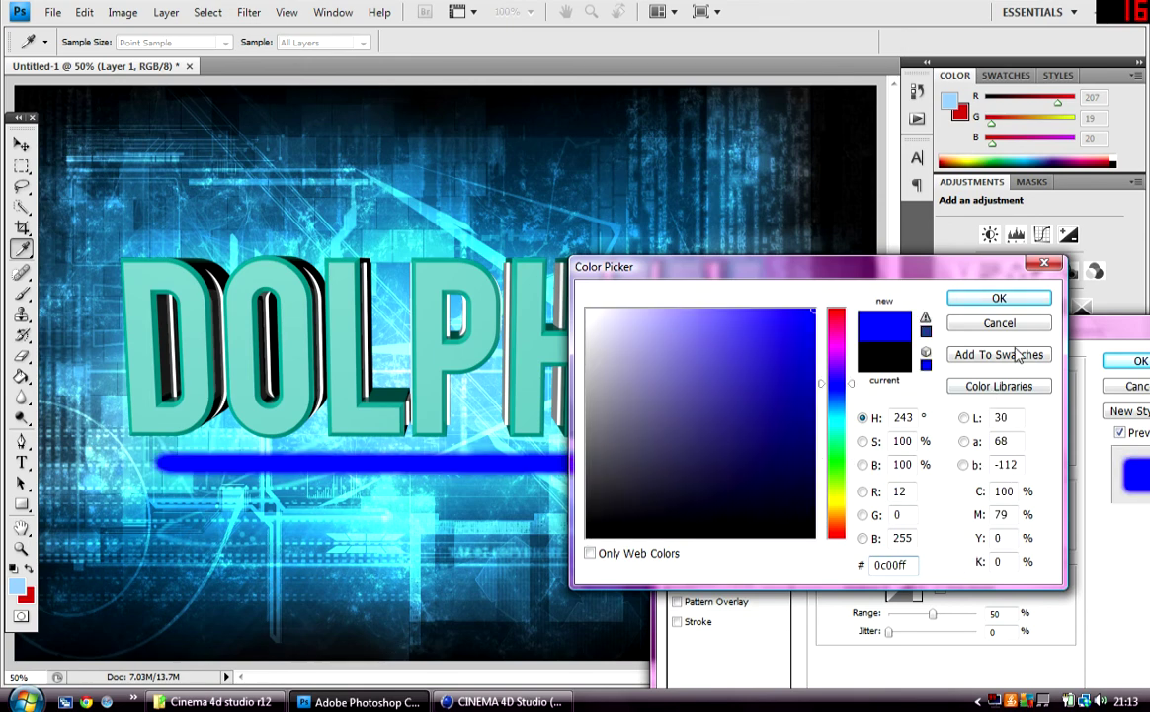
click(999, 299)
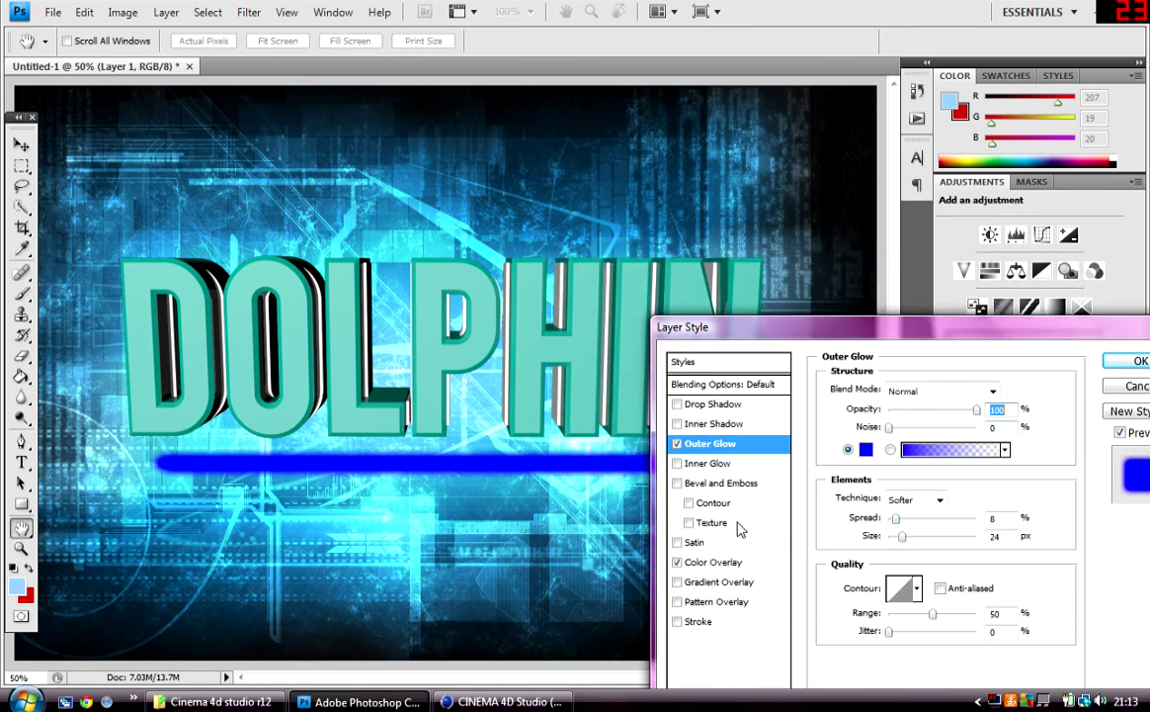
click(1136, 361)
key(e)
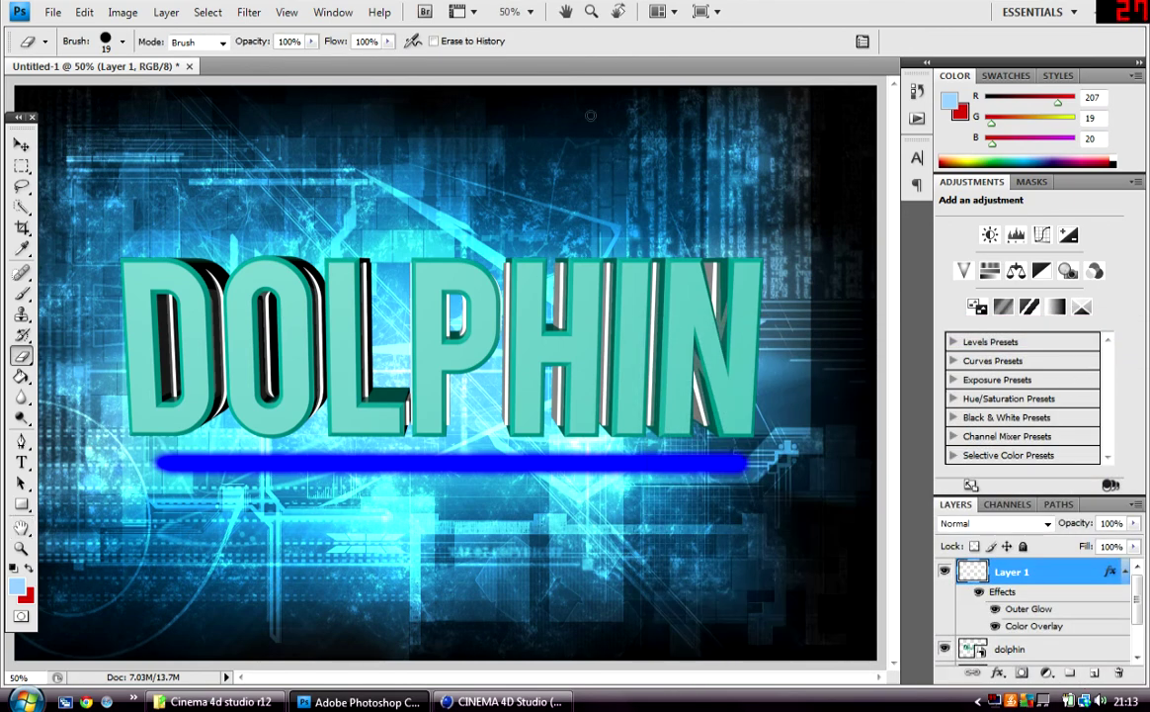
Change the Color Overlay of the bar under the text to black (000000)
click(516, 10)
click(521, 31)
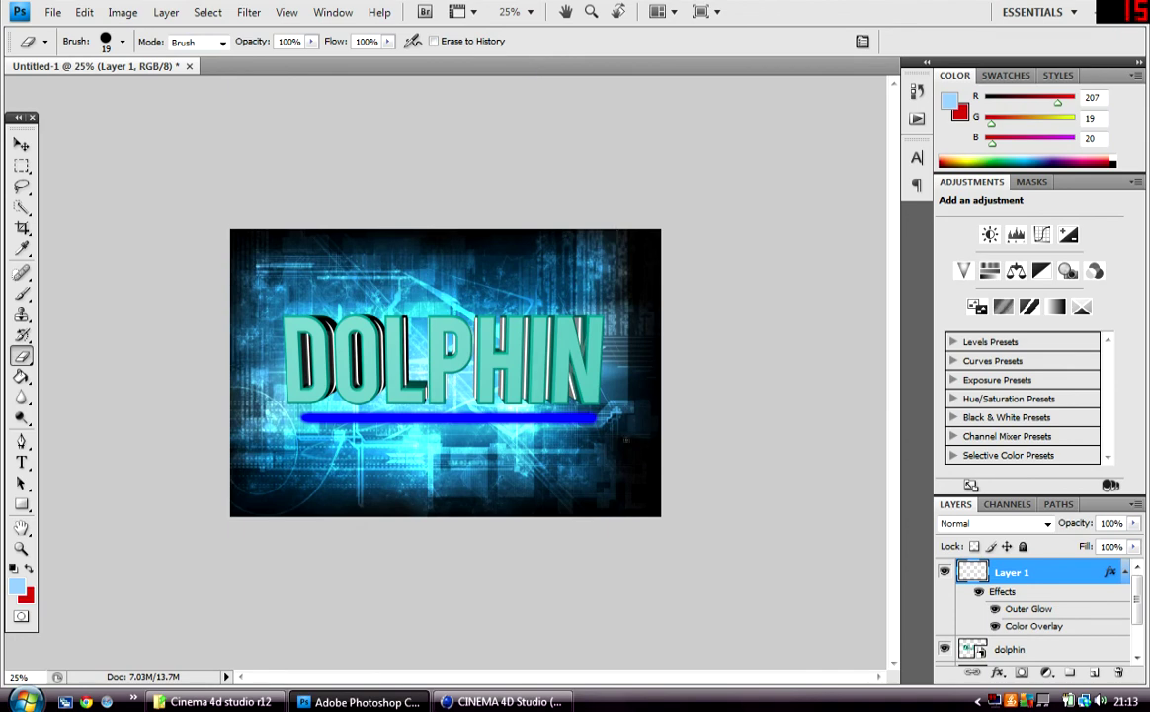
right_click(1065, 579)
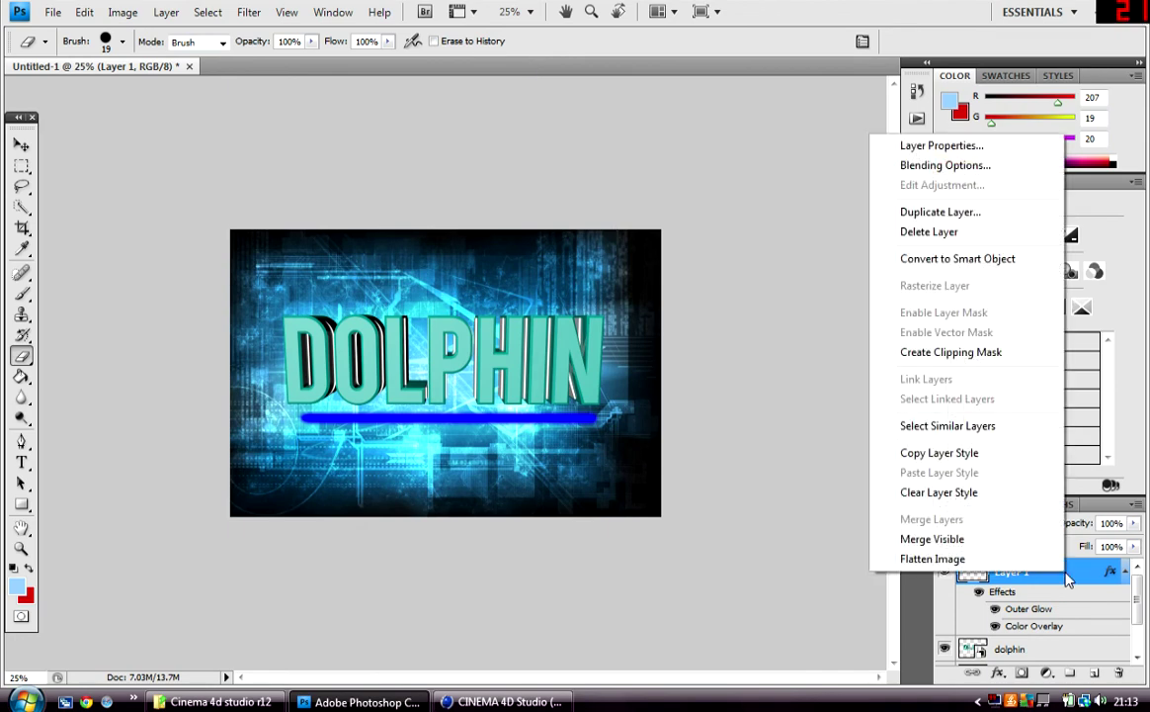
click(959, 166)
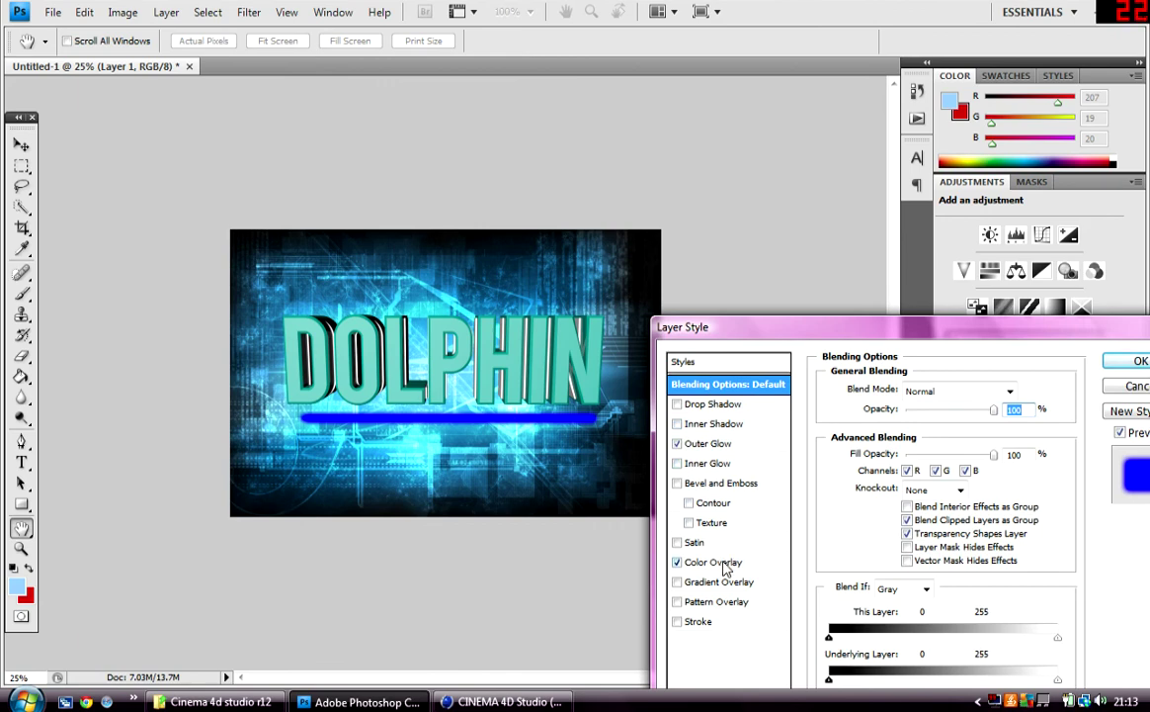
click(726, 566)
click(1012, 391)
drag(703, 395, 514, 570)
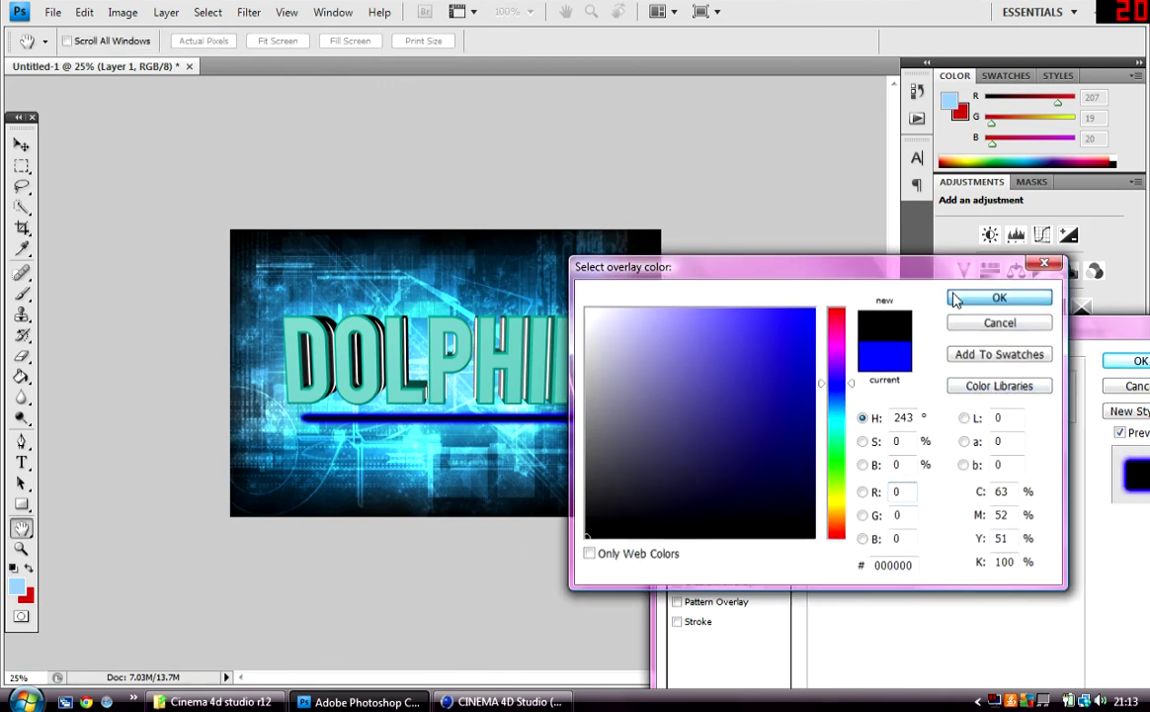
click(957, 300)
Set the bar's Outer Glow color to black (000000) and apply the layer style
click(697, 442)
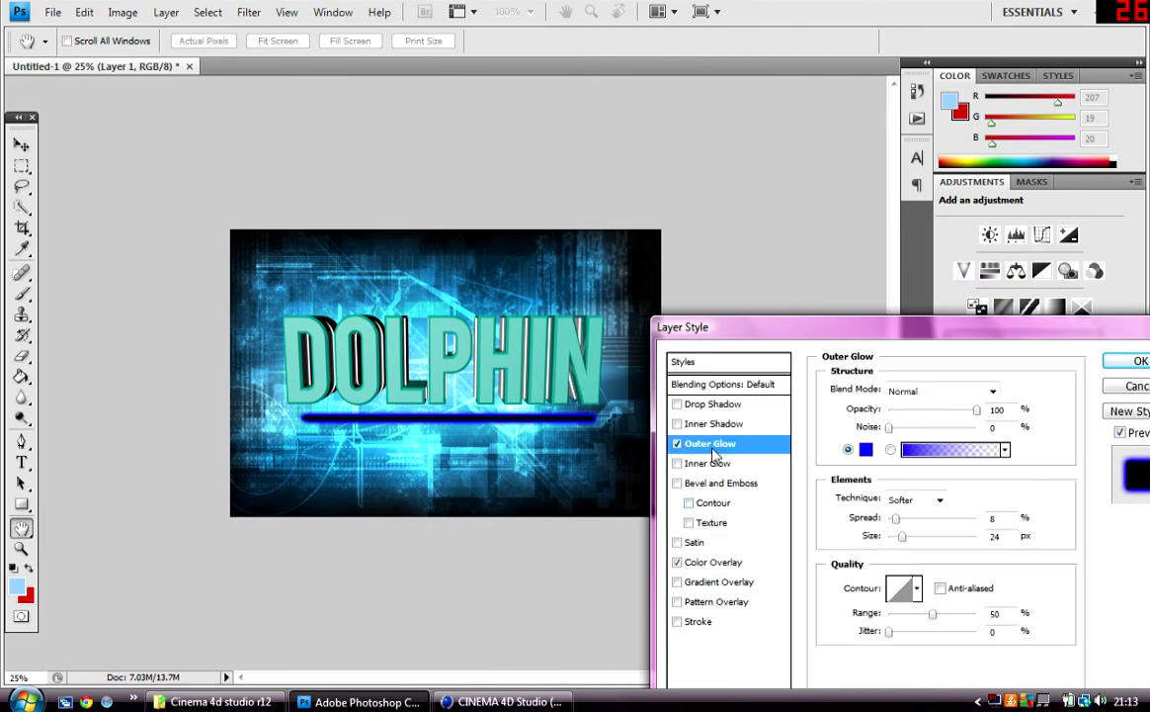
click(866, 449)
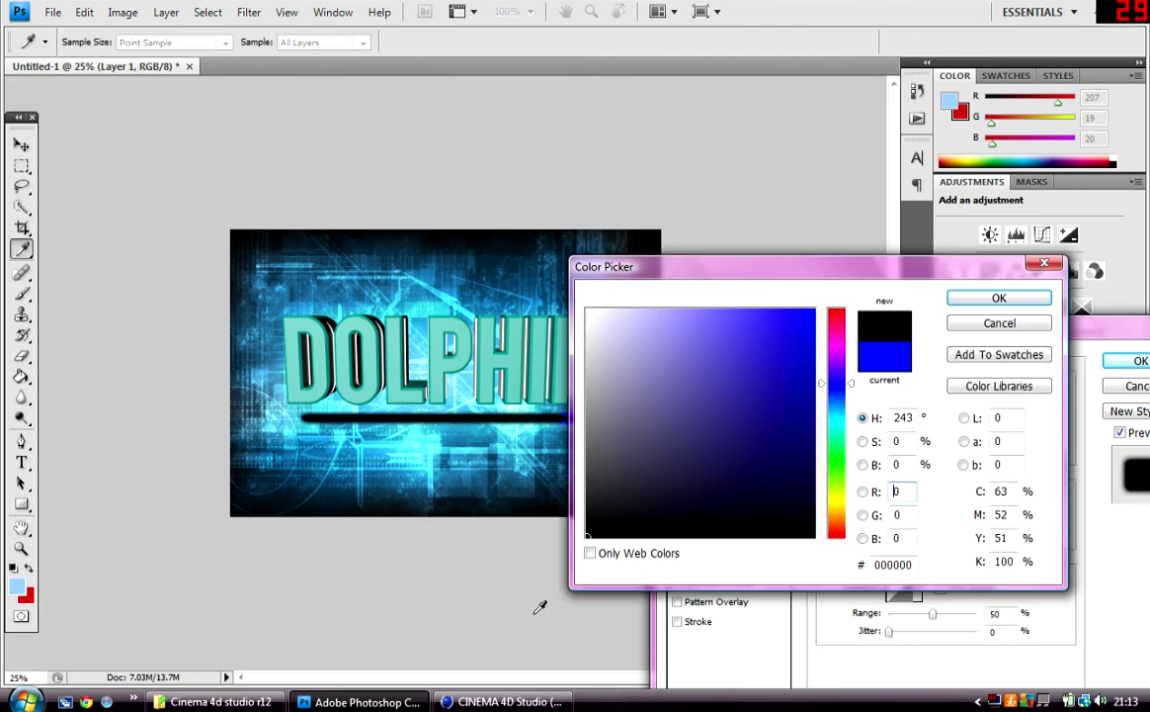
click(964, 299)
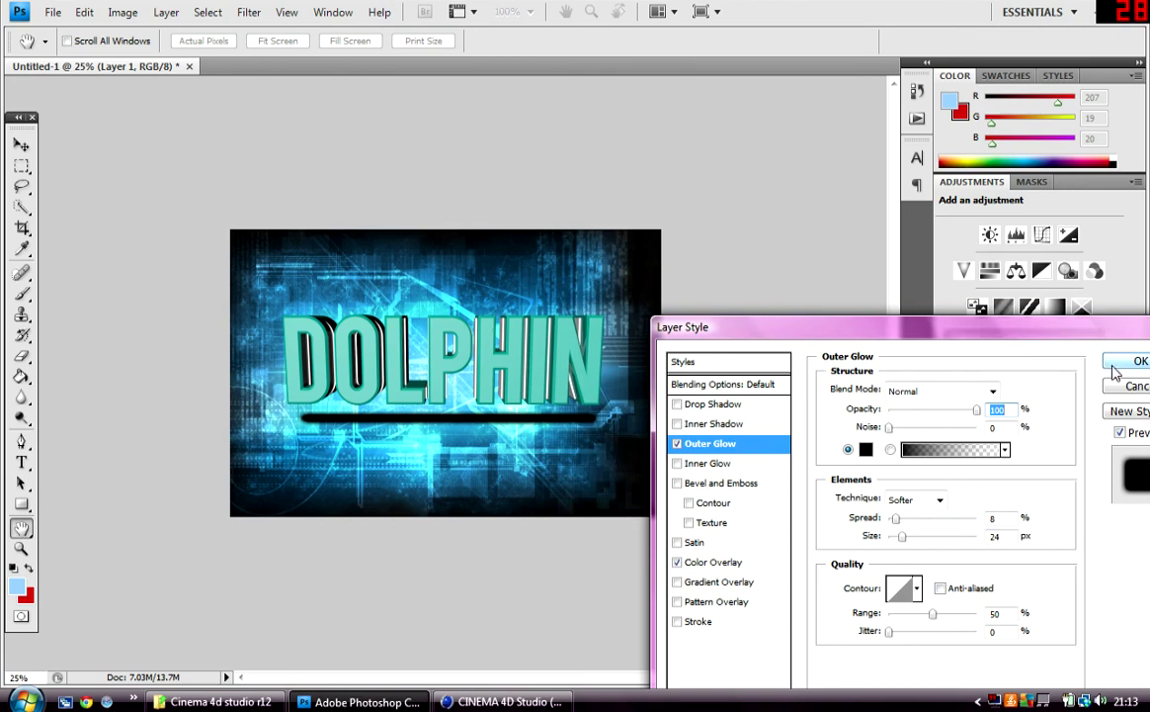
click(1119, 363)
Duplicate the bar's layer as "Layer 1 copy" and move the copy straight up to just above the DOLPHIN text
right_click(992, 570)
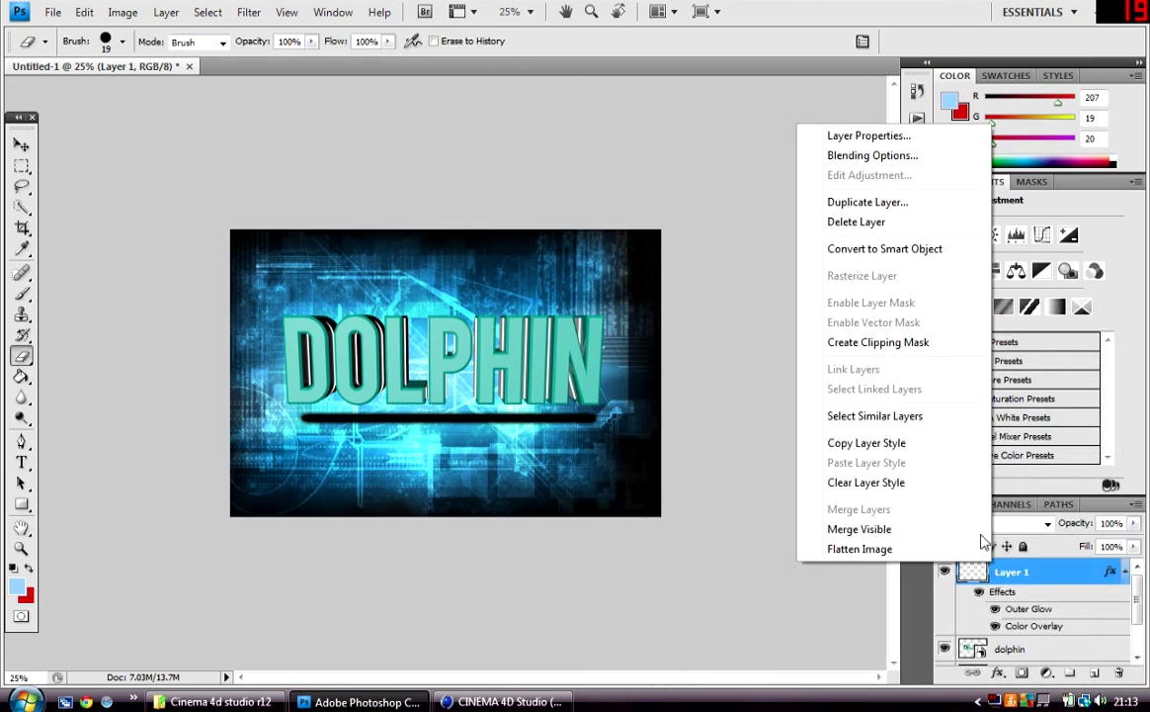
click(820, 184)
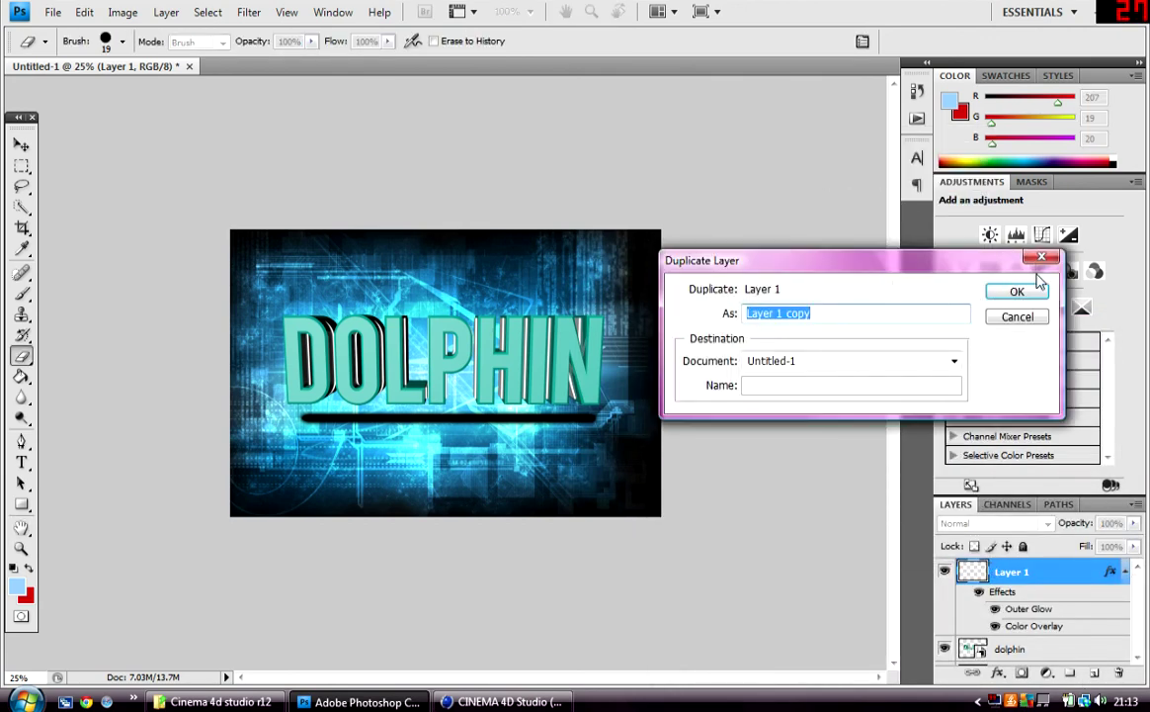
click(1013, 293)
click(21, 144)
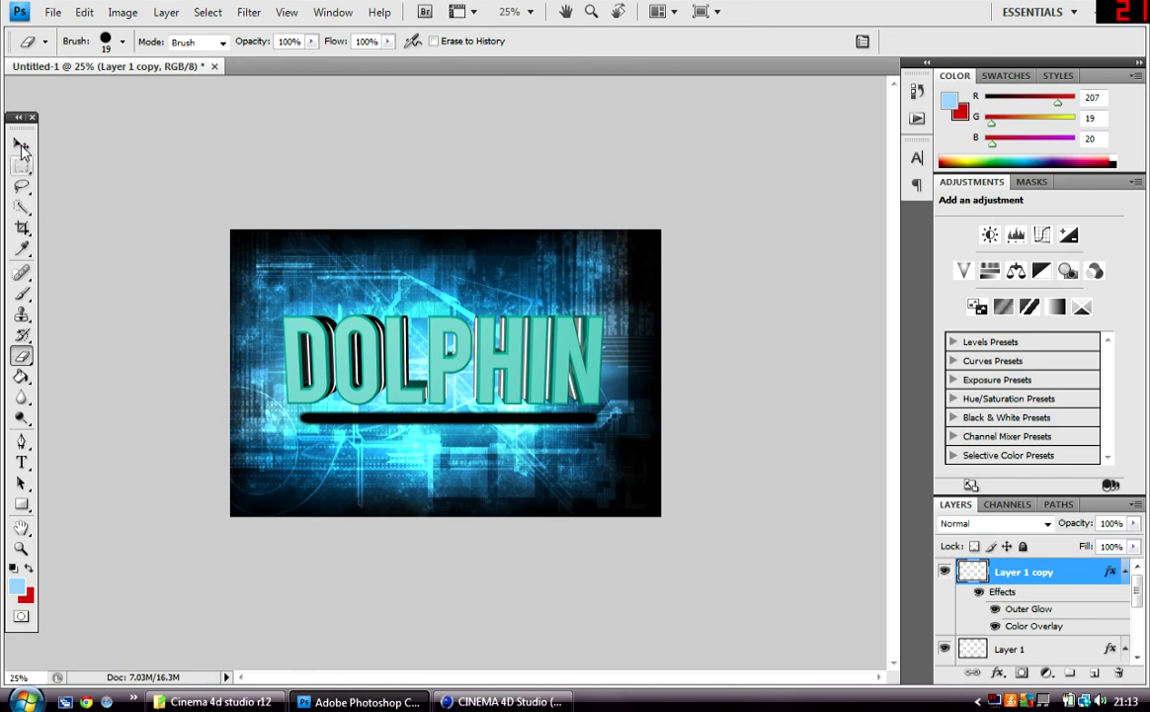
drag(438, 424, 435, 304)
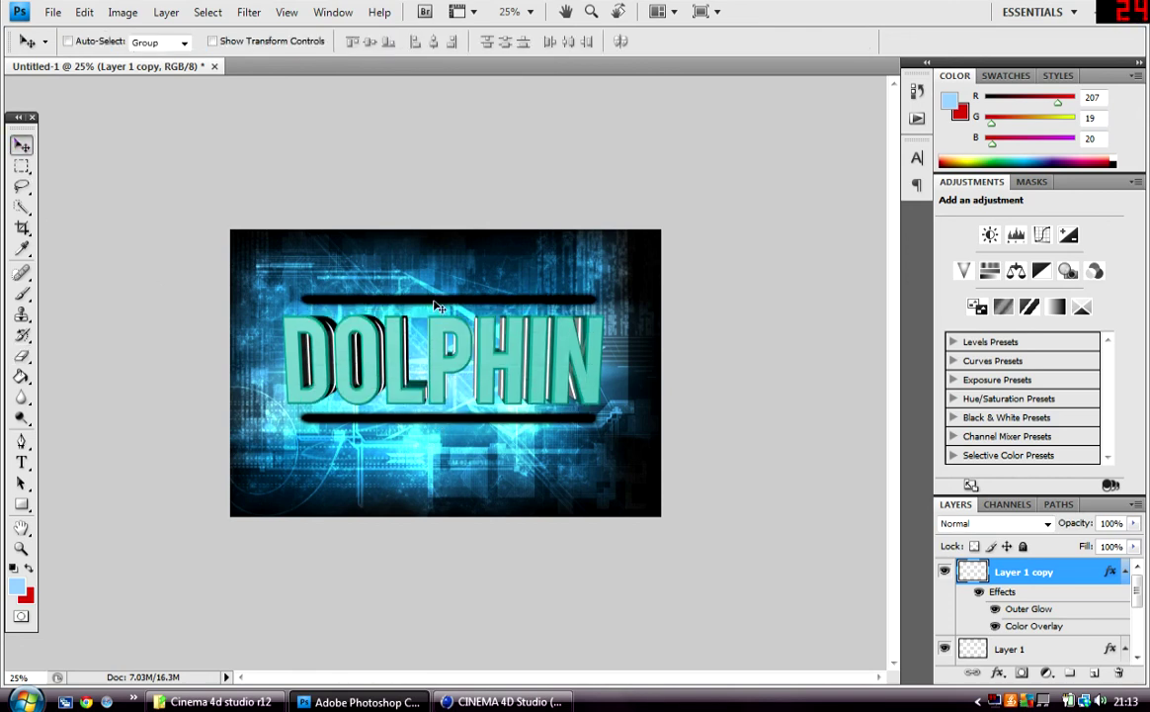
Save the image as a JPEG named "dolphin background" in the Hutt Creations folder, with Maximum quality 12 and Progressive format
click(53, 12)
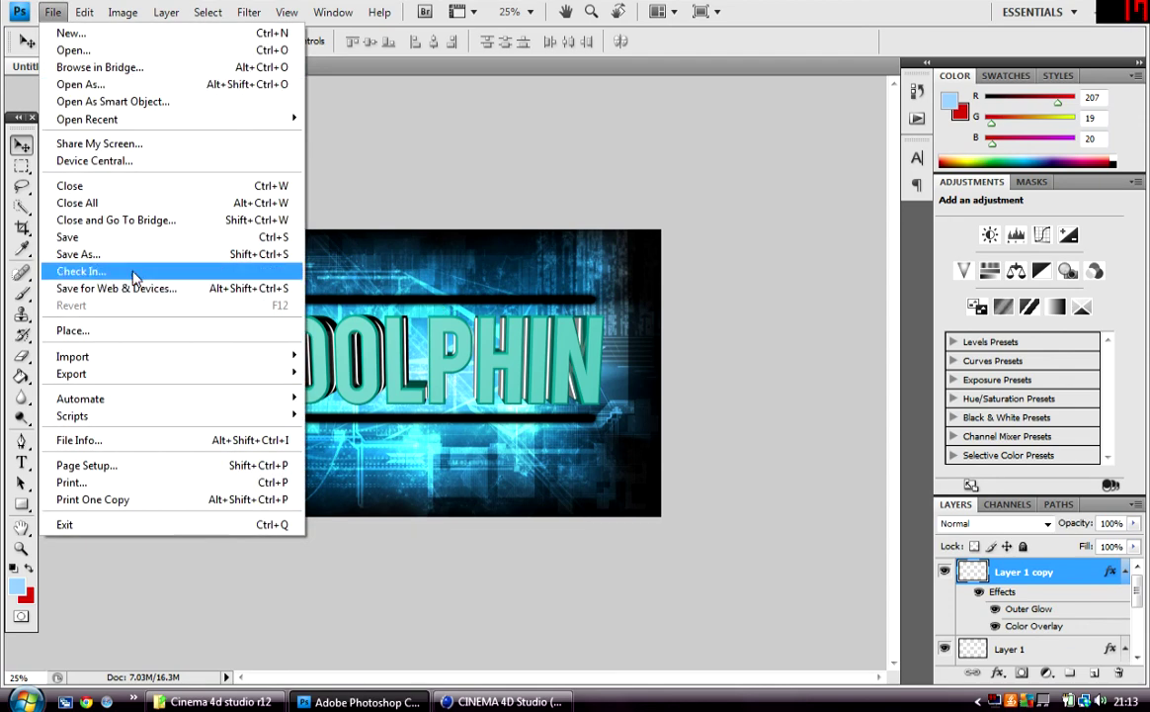
click(123, 252)
click(613, 435)
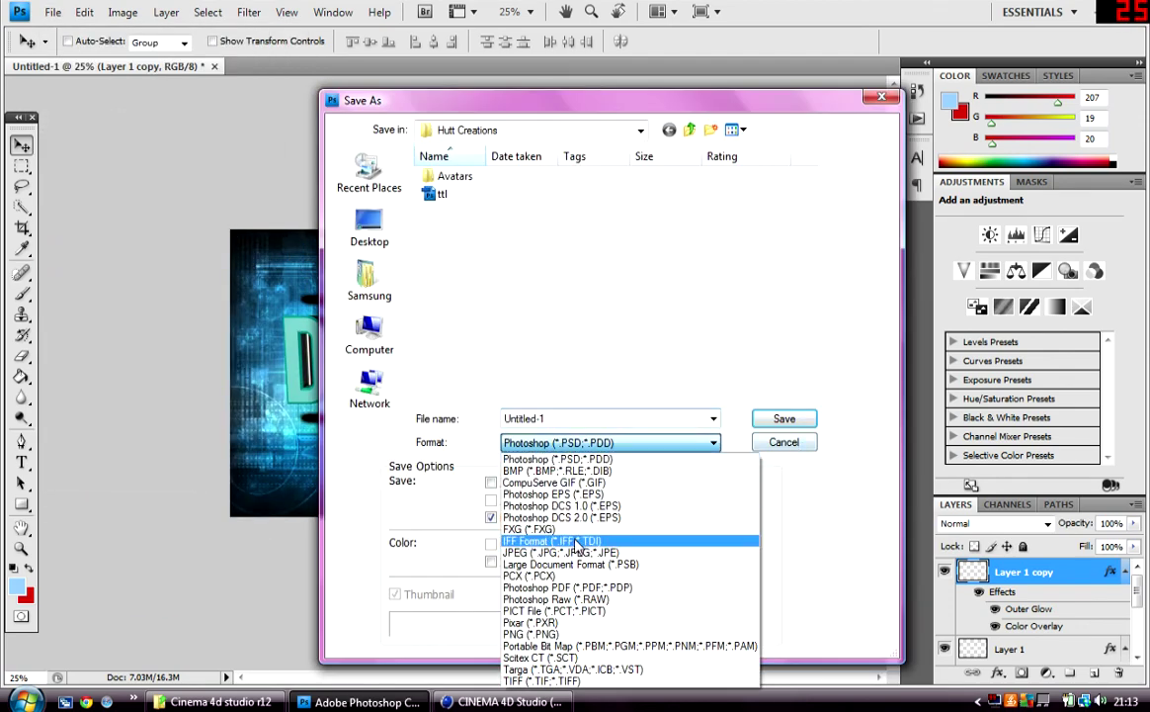
click(534, 514)
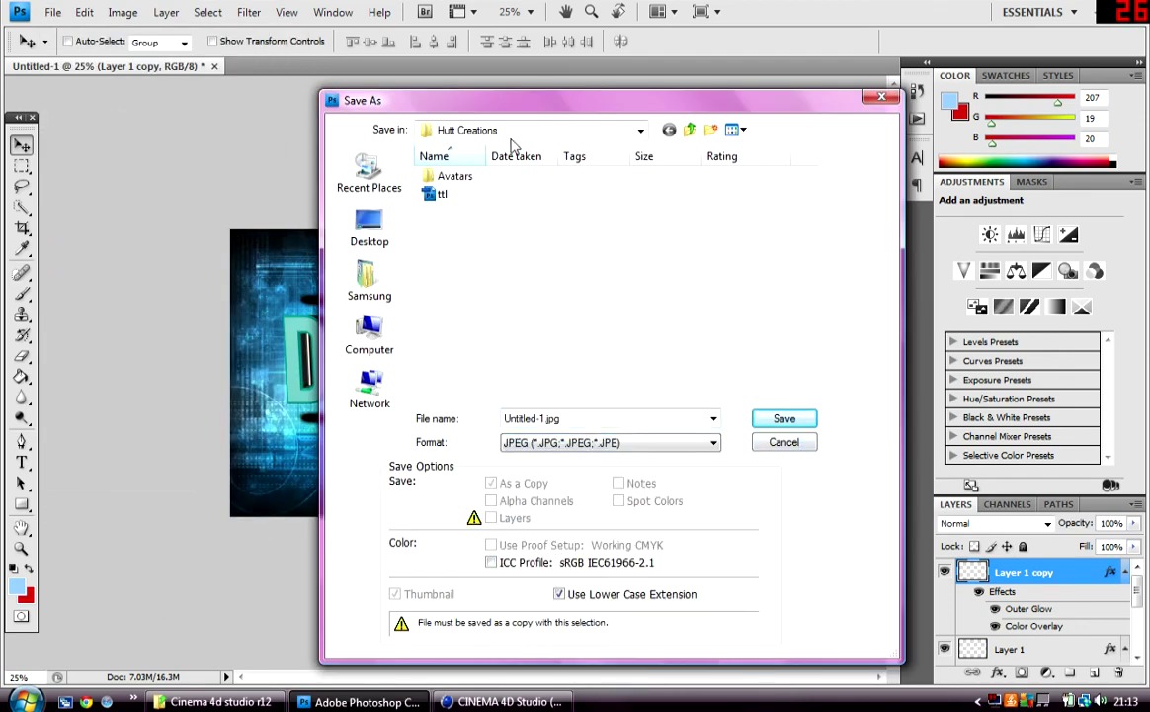
click(596, 417)
text(dolphin background)
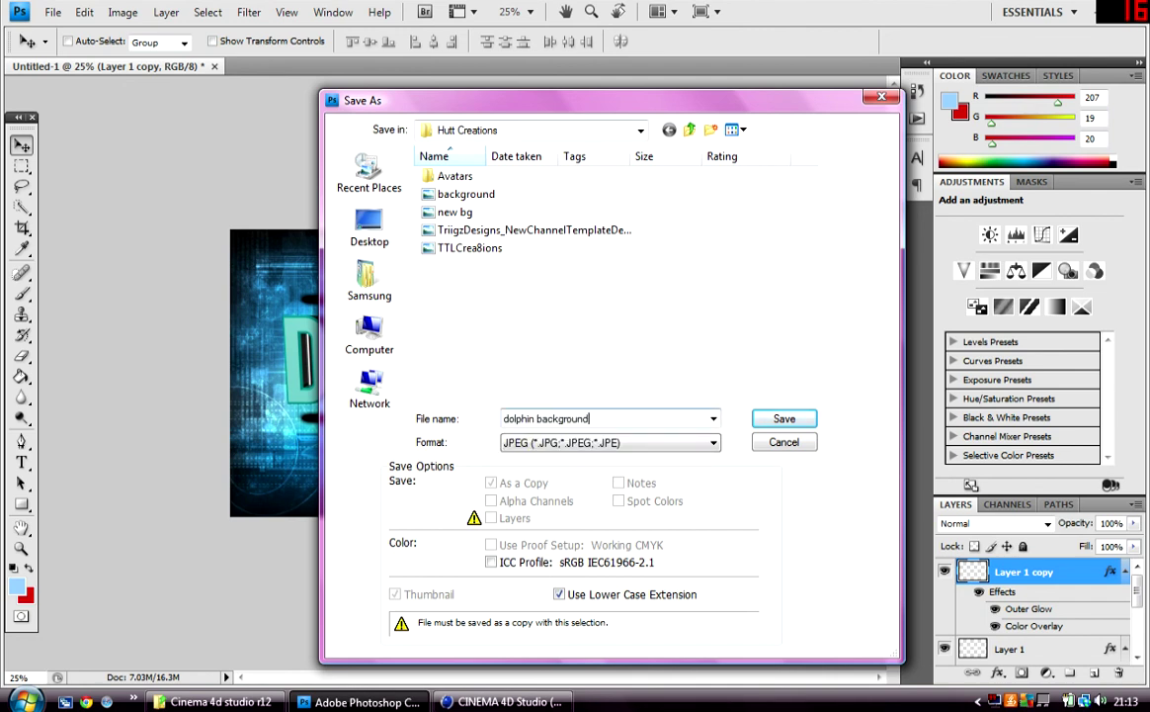
key(Return)
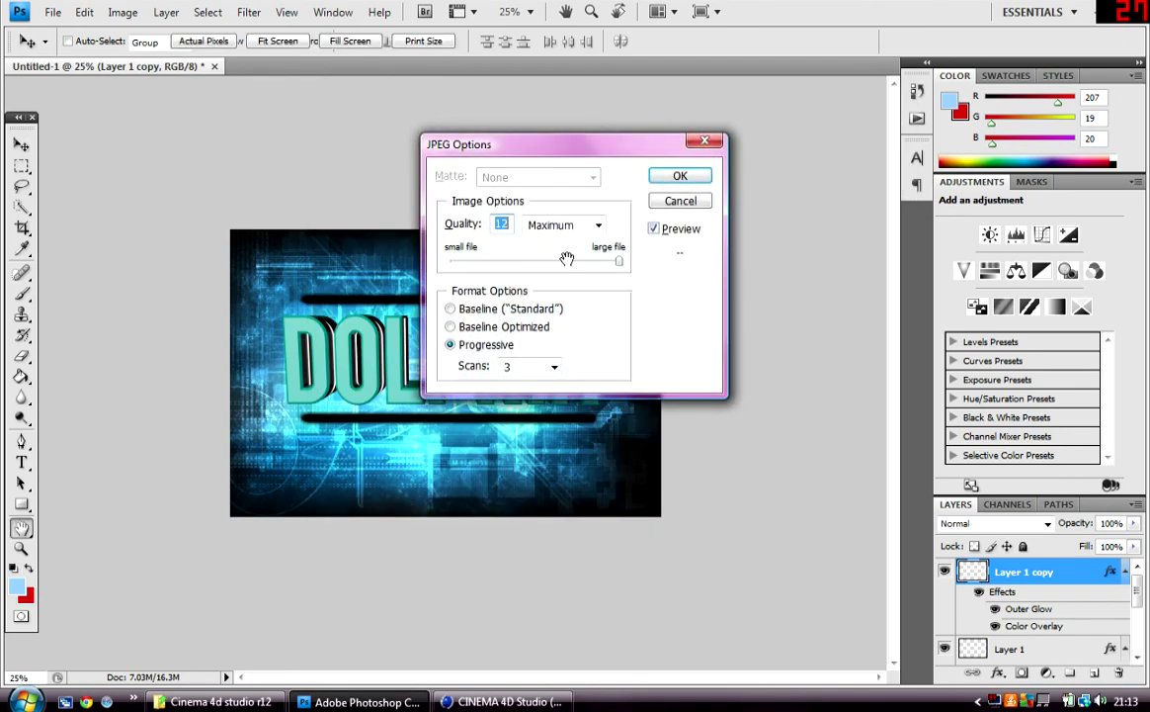
click(678, 179)
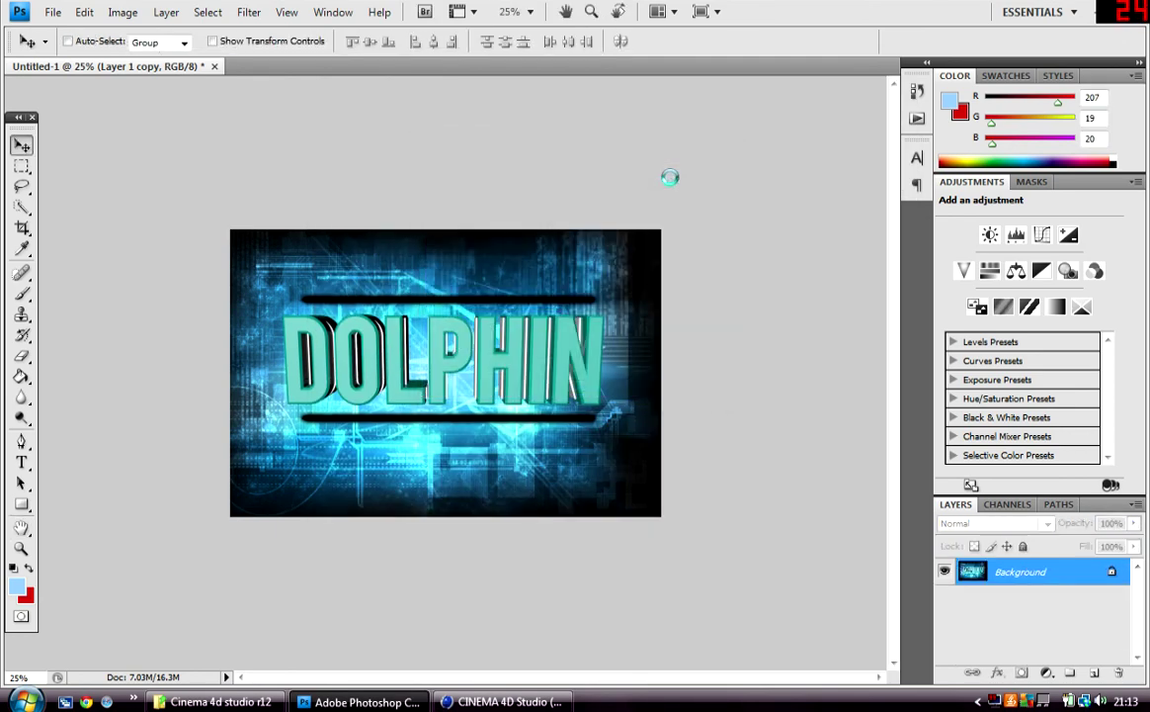